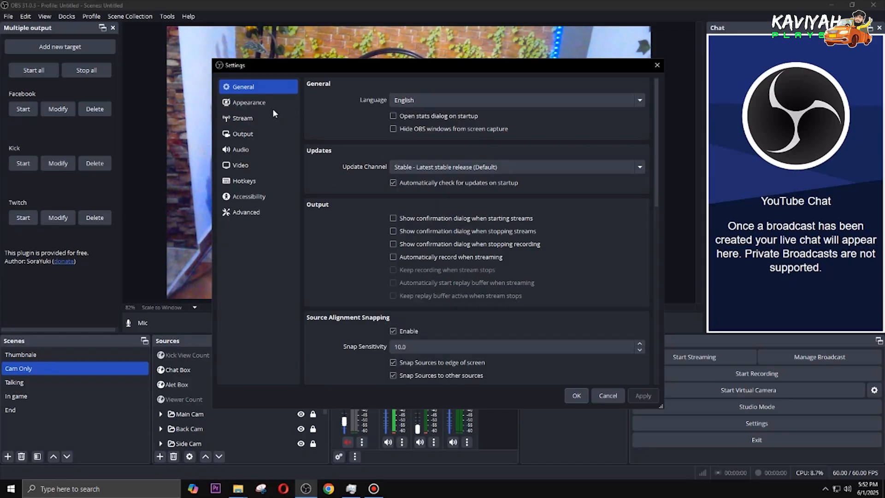
- Try the Light and Rachni styles for the Yami theme in the appearance settings and return the style to Default
{"action": "left_click", "coordinate": [258, 101]}
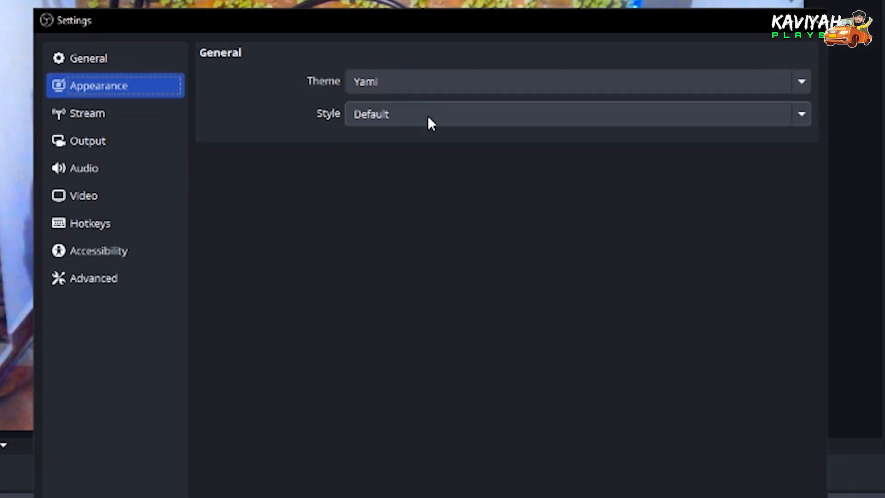
{"action": "left_click", "coordinate": [429, 116]}
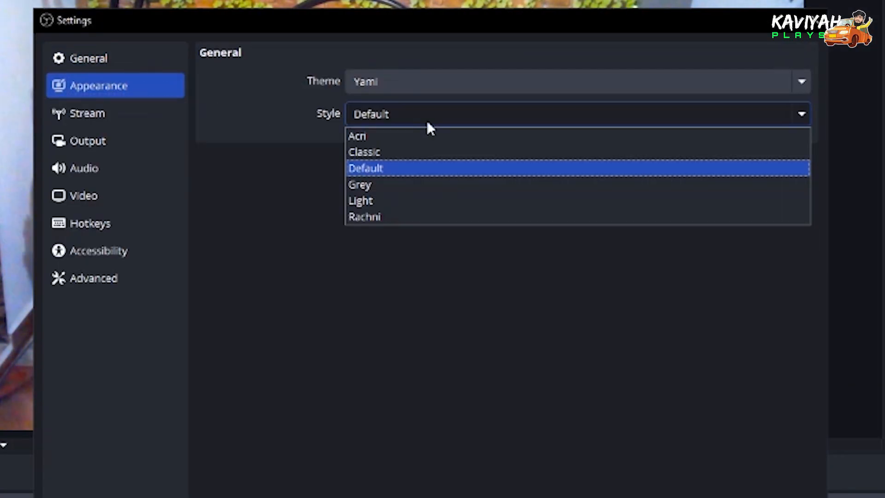
{"action": "key", "text": "Escape"}
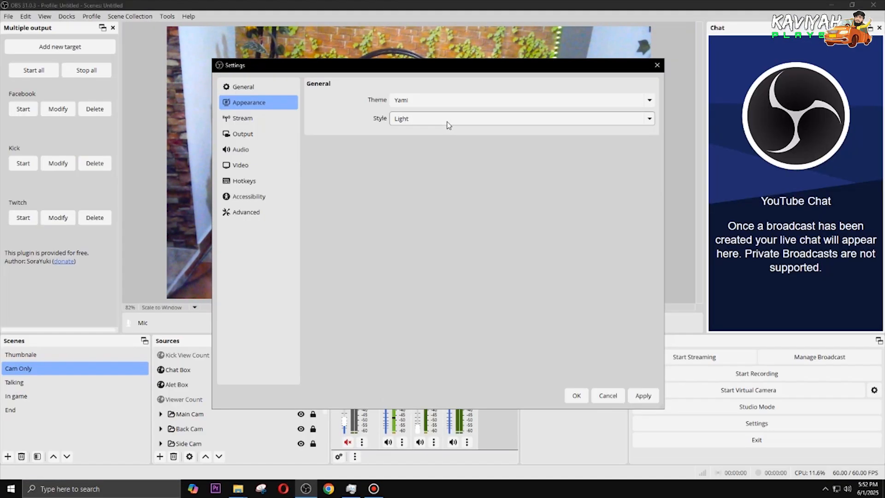
{"action": "left_click", "coordinate": [447, 123]}
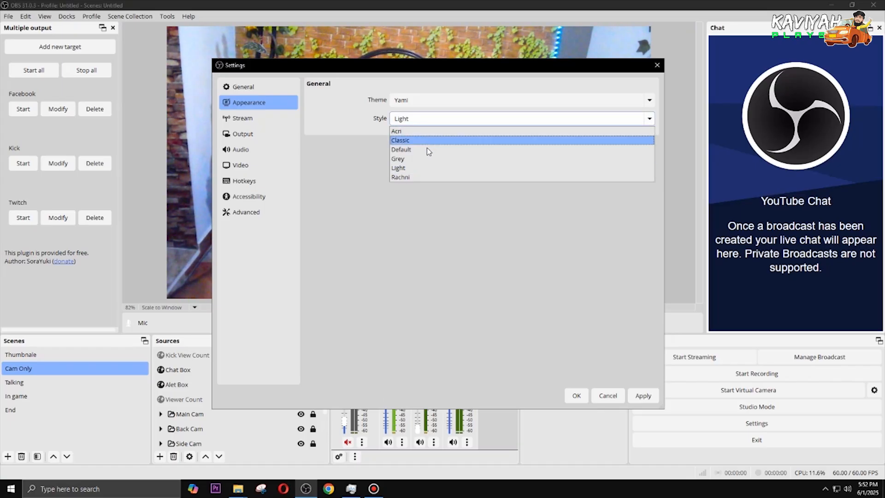
{"action": "left_click", "coordinate": [411, 176]}
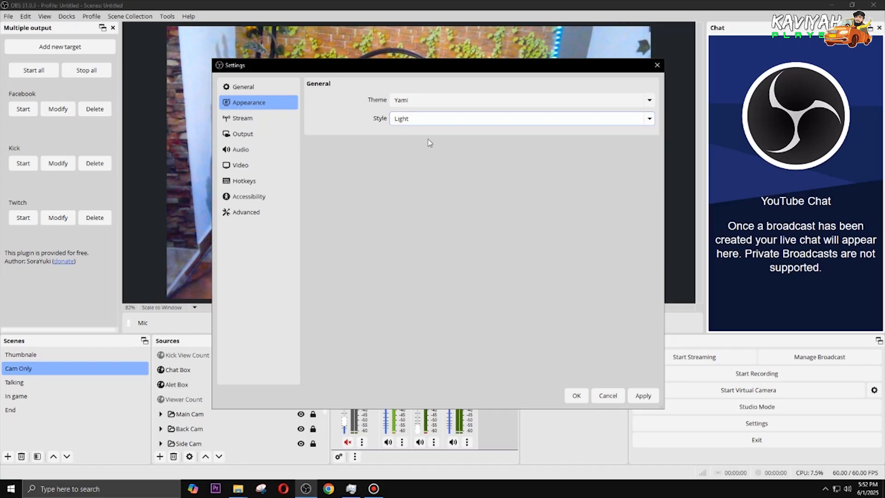
{"action": "left_click", "coordinate": [432, 117]}
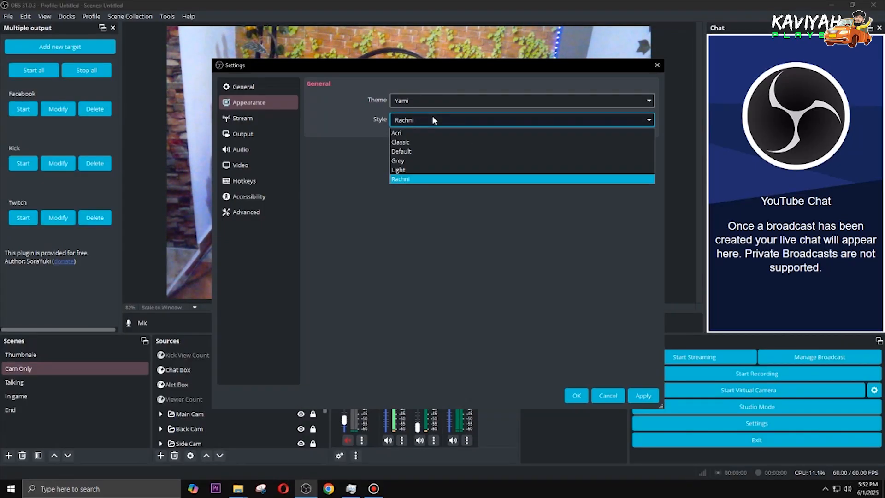
{"action": "left_click", "coordinate": [418, 147]}
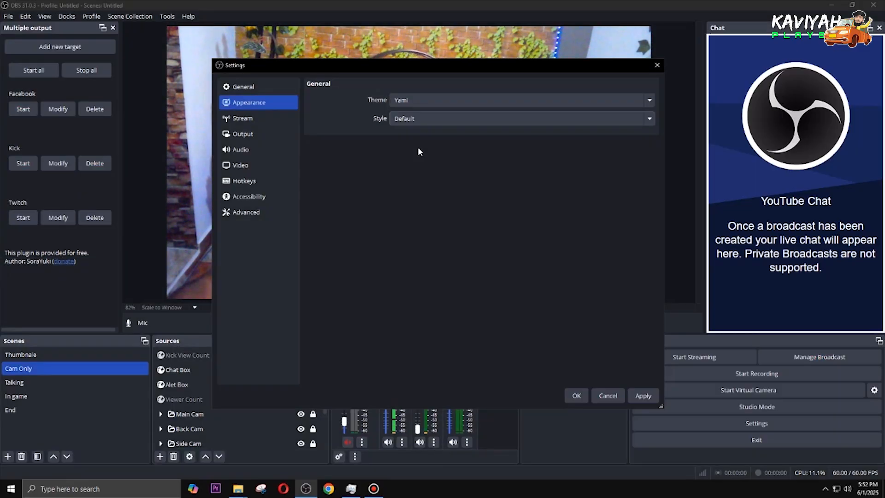
- Select YouTube - RTMPS as the service in the stream settings
{"action": "left_click", "coordinate": [253, 122]}
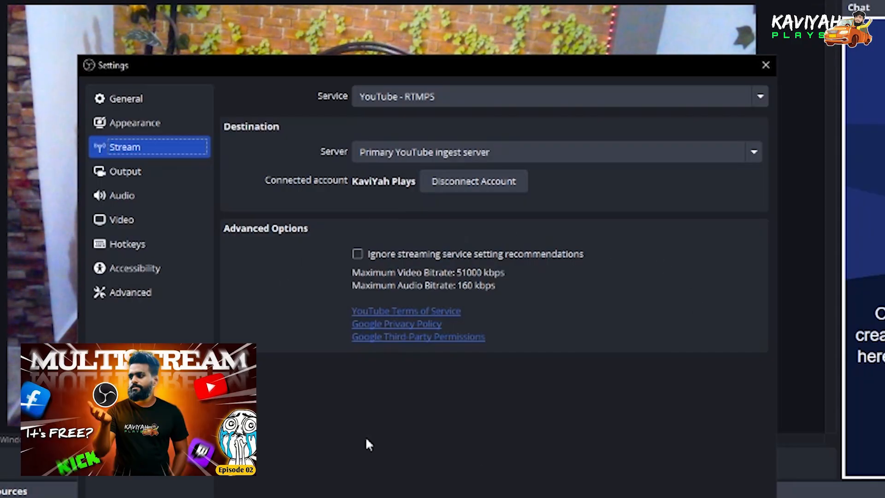
{"action": "left_click", "coordinate": [423, 95]}
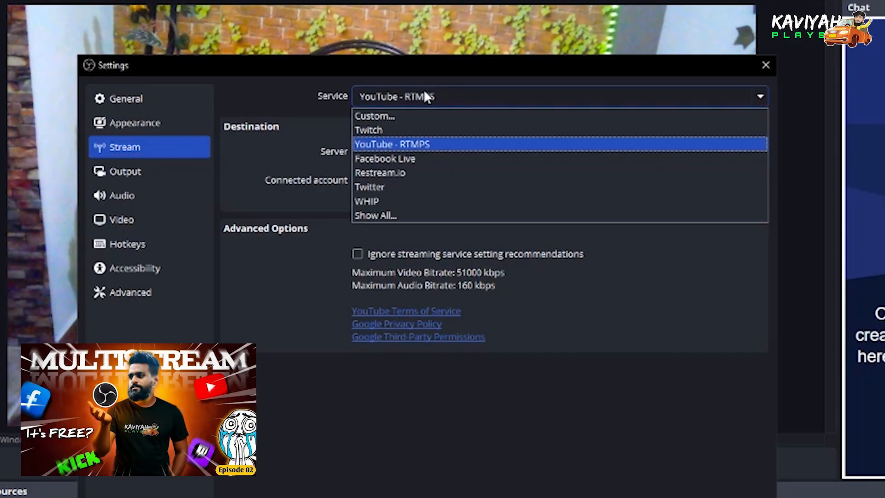
{"action": "left_click", "coordinate": [410, 143]}
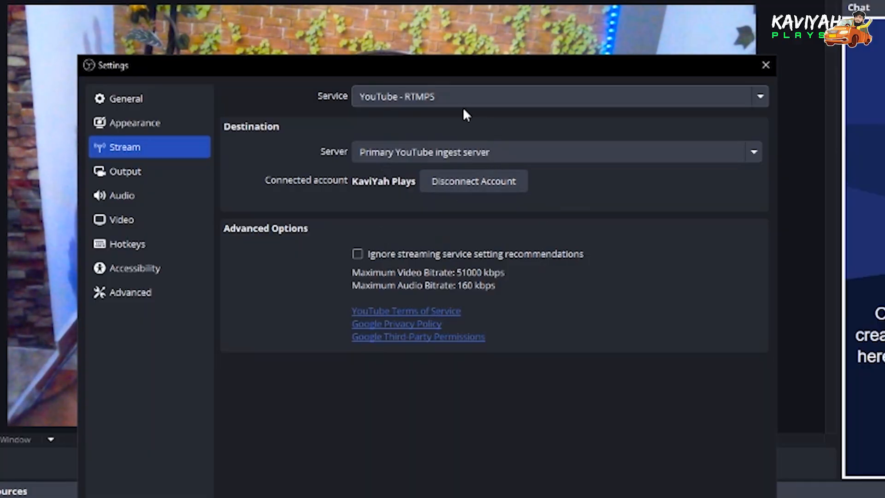
- Try Facebook Live as the streaming service, check its server options, and switch the service back to YouTube - RTMPS
{"action": "left_click", "coordinate": [452, 99]}
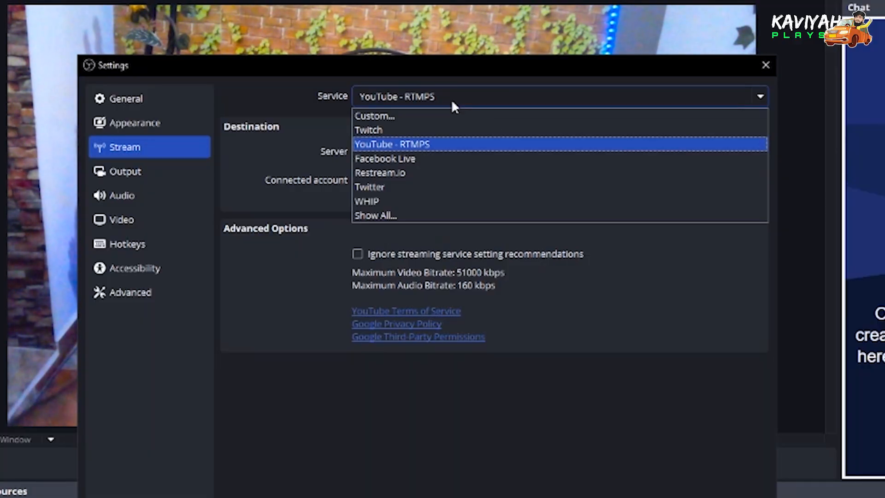
{"action": "left_click", "coordinate": [386, 157]}
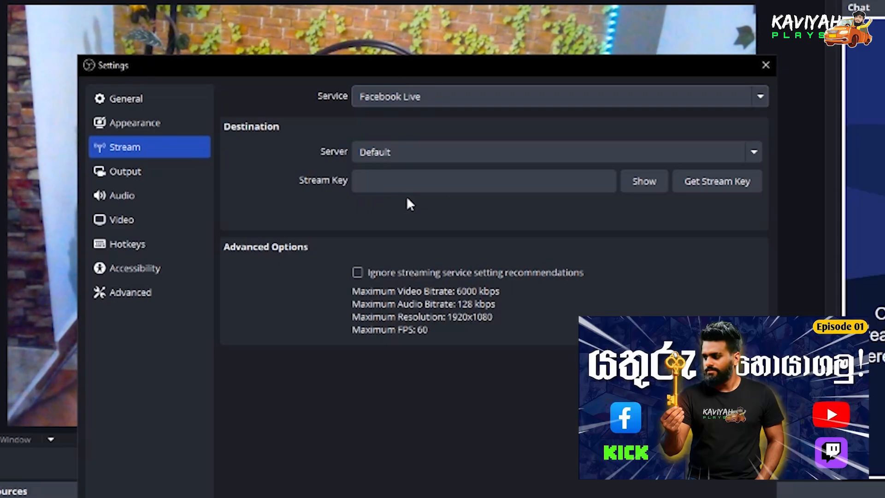
{"action": "left_click", "coordinate": [446, 156]}
{"action": "left_click", "coordinate": [466, 170]}
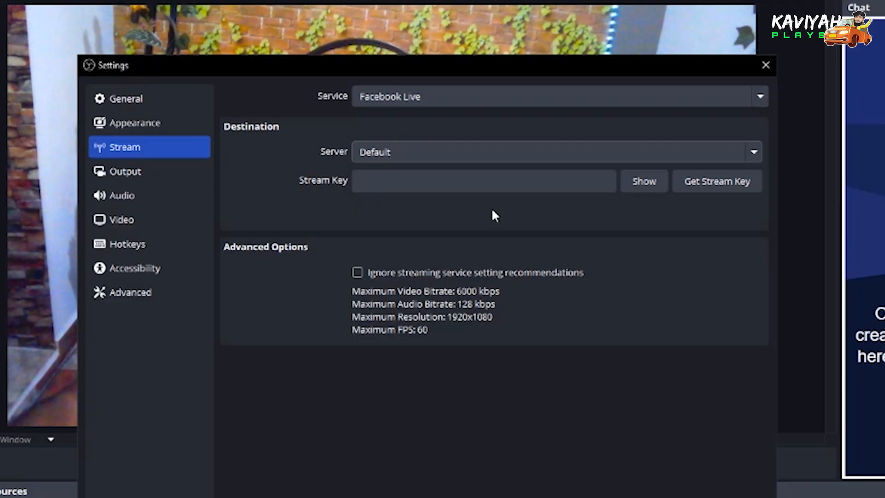
{"action": "left_click", "coordinate": [436, 101]}
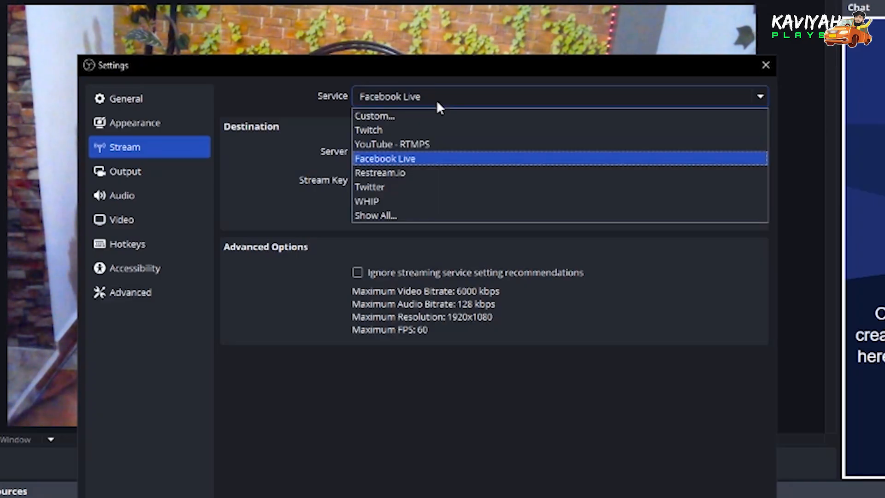
{"action": "left_click", "coordinate": [414, 144]}
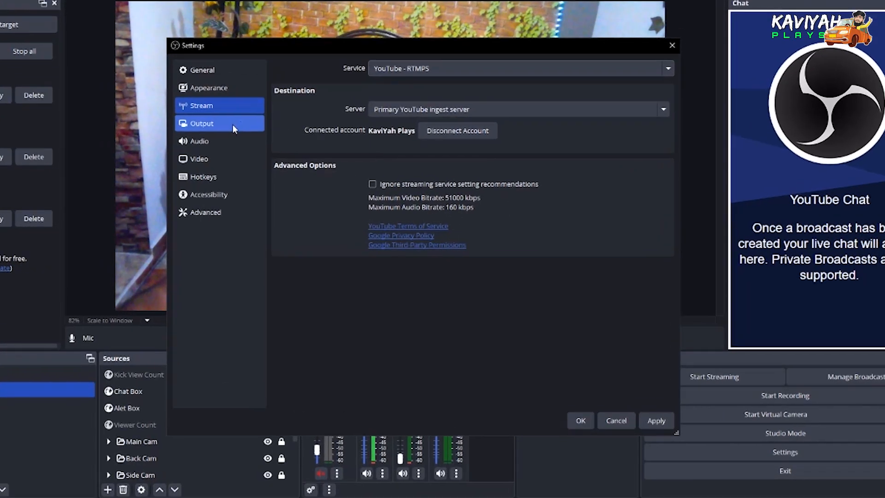
- Set the output mode to Advanced in the output settings
{"action": "left_click", "coordinate": [245, 134]}
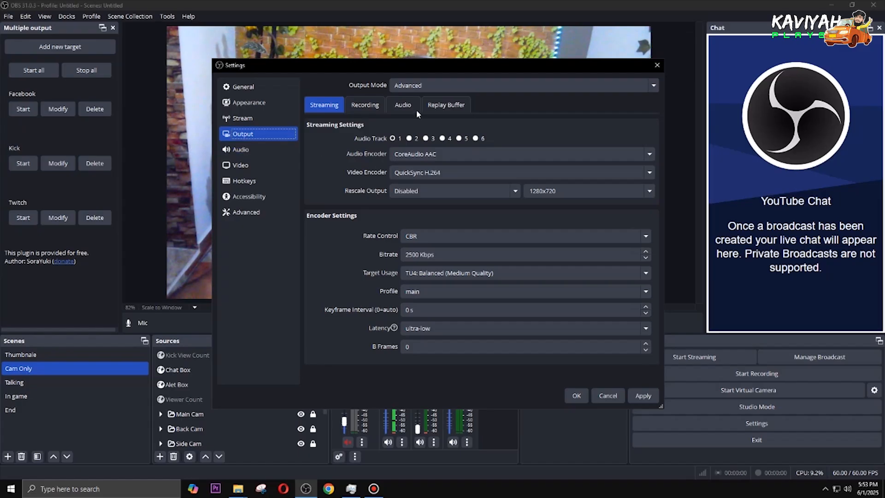
{"action": "left_click", "coordinate": [444, 84]}
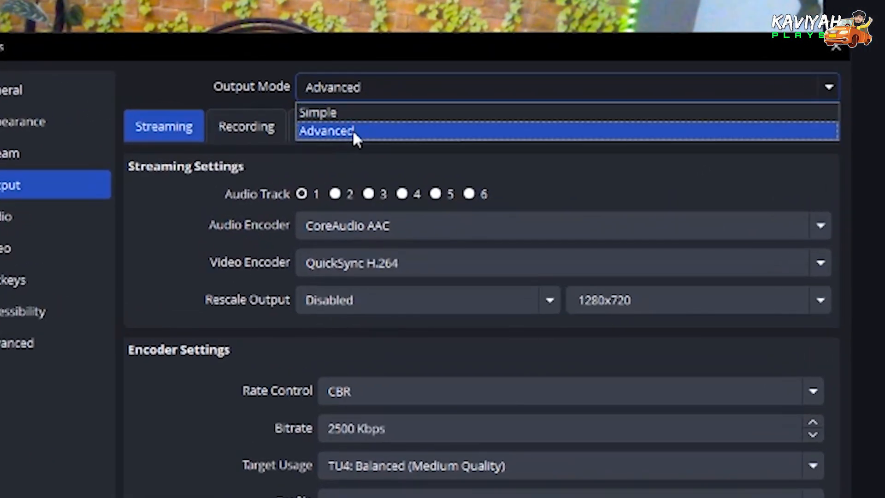
{"action": "left_click", "coordinate": [352, 129]}
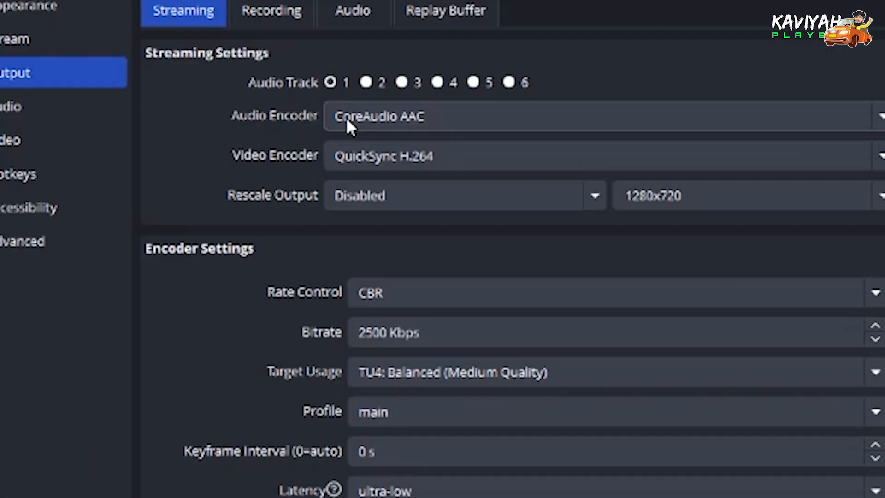
- Review the available audio encoder and video encoder options for streaming without changing the selections
{"action": "left_click", "coordinate": [429, 121]}
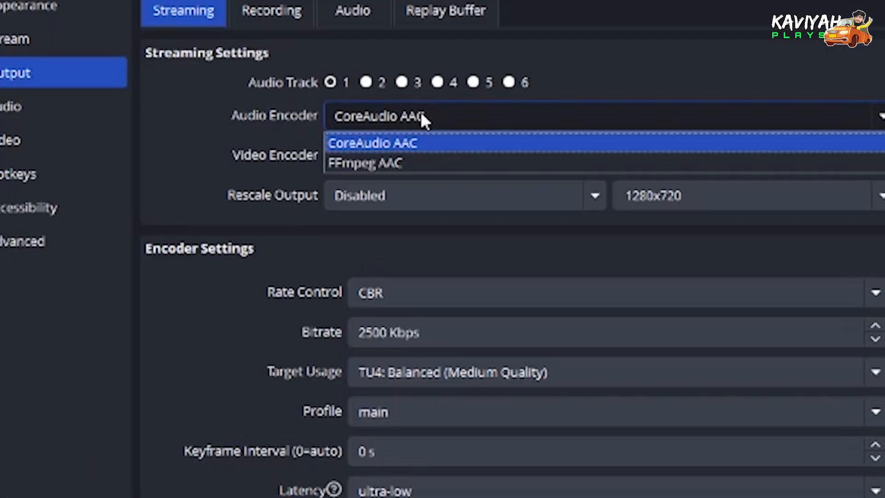
{"action": "left_click", "coordinate": [287, 154]}
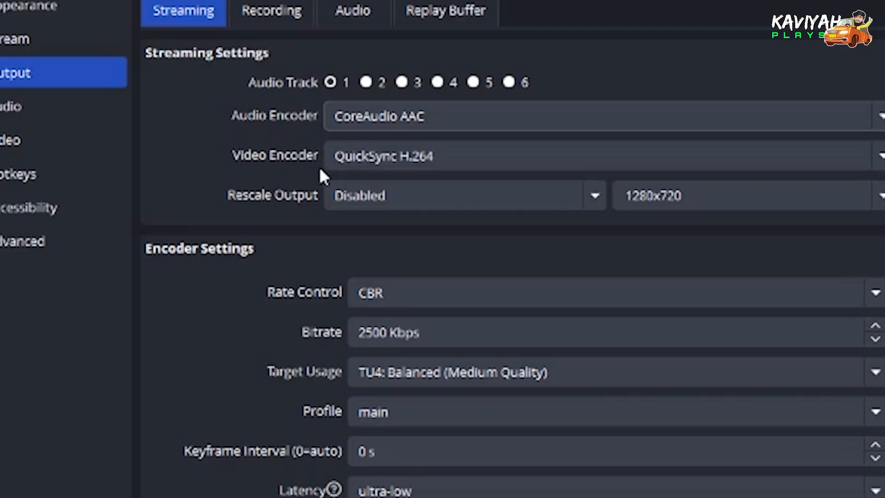
{"action": "left_click", "coordinate": [395, 159]}
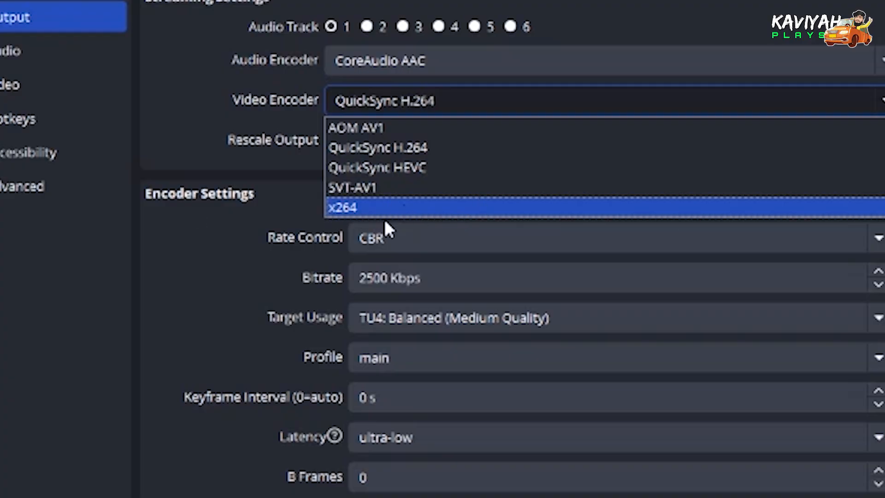
{"action": "left_click", "coordinate": [238, 172]}
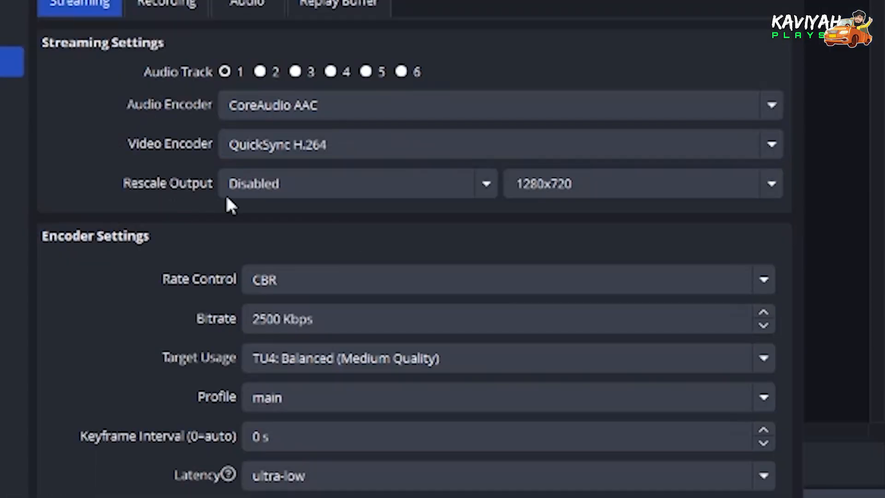
- Review the rescale output filters and the available rescale resolutions for streaming
{"action": "left_click", "coordinate": [323, 184]}
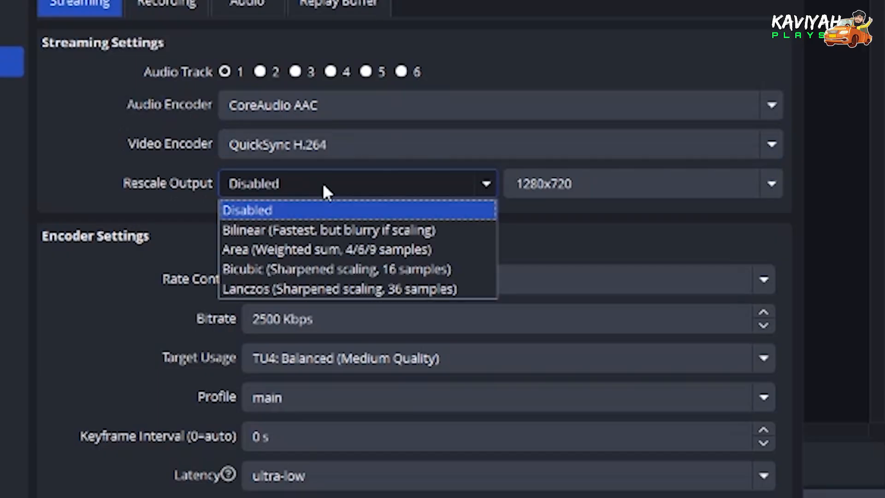
{"action": "left_click", "coordinate": [323, 186]}
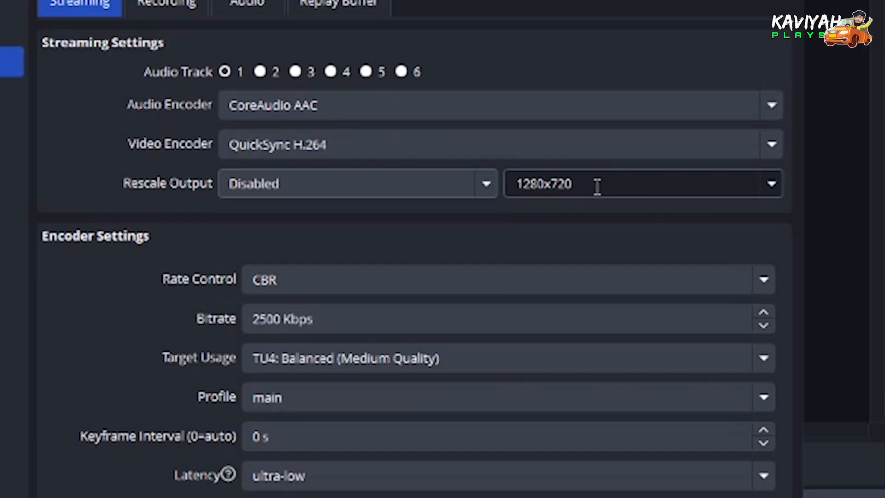
{"action": "left_click", "coordinate": [771, 184]}
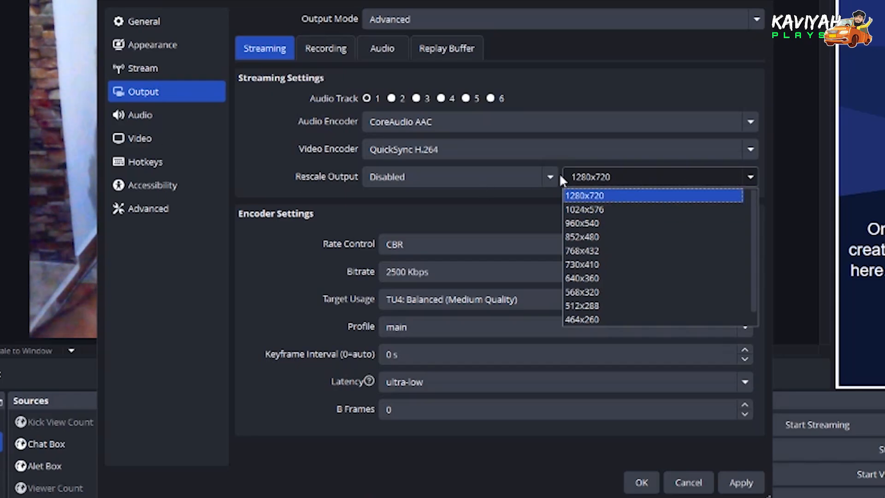
{"action": "left_click", "coordinate": [411, 206]}
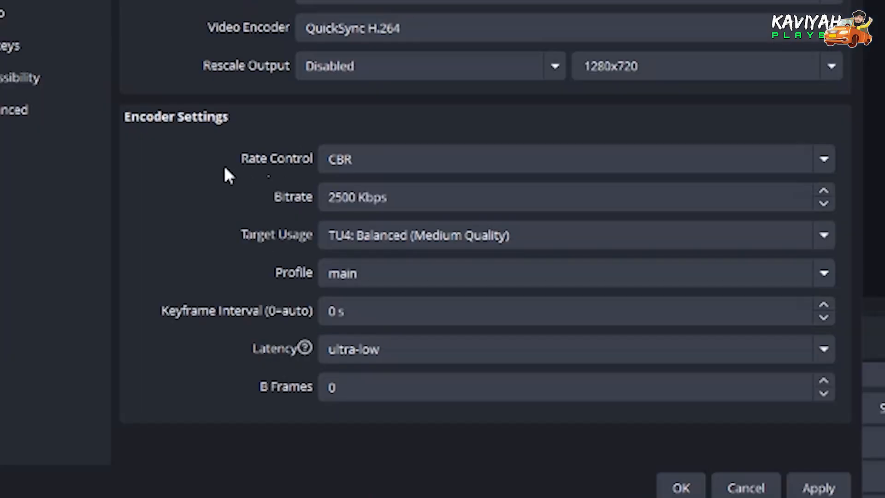
- Select CBR as the rate control in the streaming encoder settings
{"action": "left_click", "coordinate": [391, 167]}
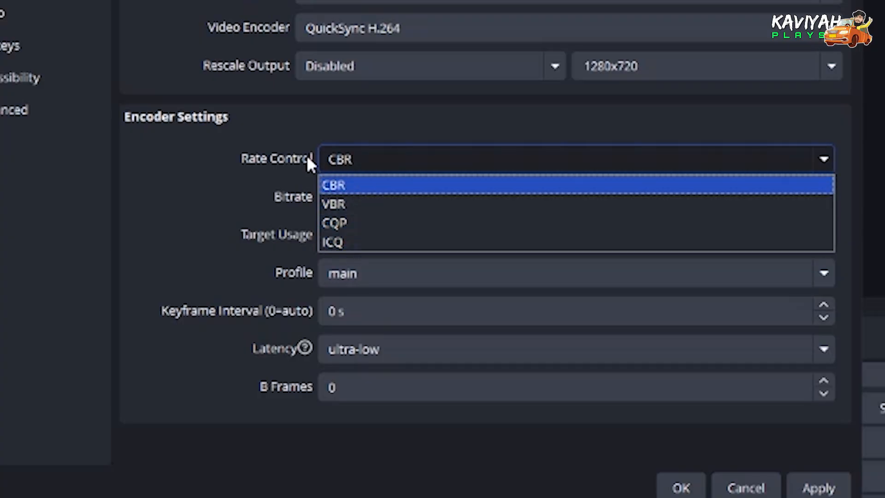
{"action": "left_click", "coordinate": [391, 184]}
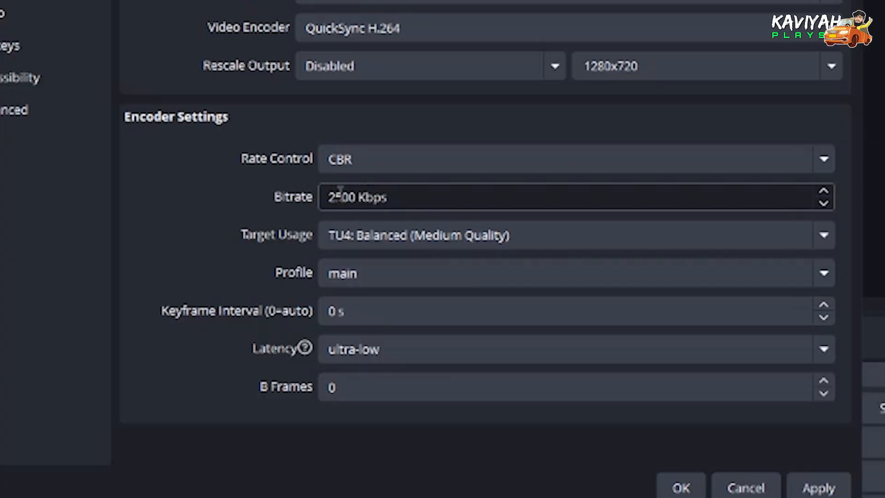
- Examine the bitrate in the streaming encoder settings
{"action": "left_click_drag", "start_coordinate": [358, 193], "coordinate": [300, 194]}
{"action": "left_click", "coordinate": [432, 192]}
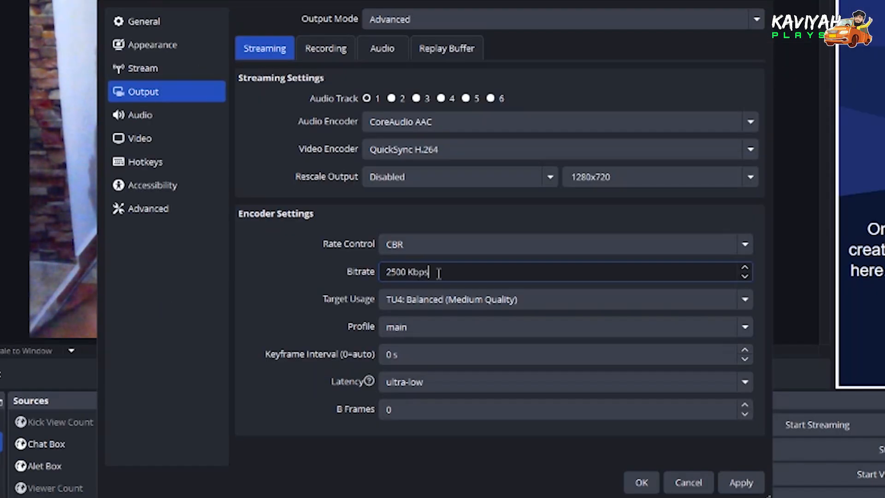
{"action": "left_click_drag", "start_coordinate": [401, 199], "coordinate": [350, 201]}
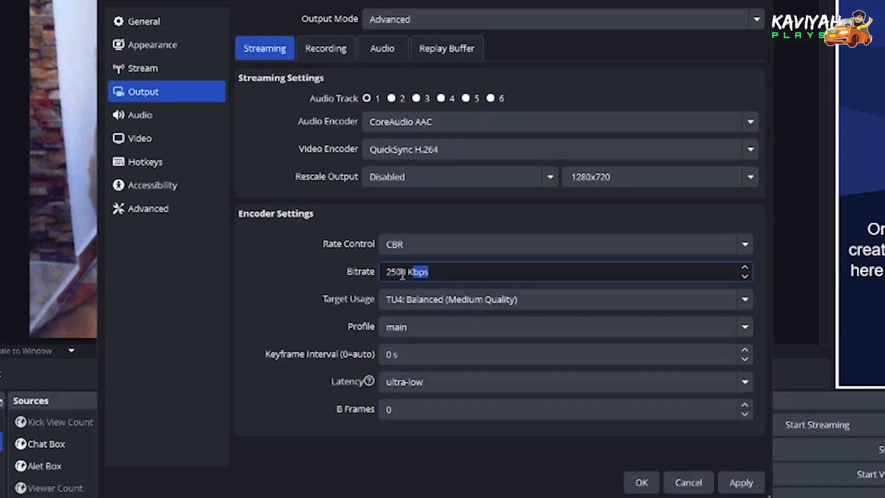
{"action": "left_click_drag", "start_coordinate": [403, 275], "coordinate": [381, 275]}
{"action": "left_click", "coordinate": [429, 275]}
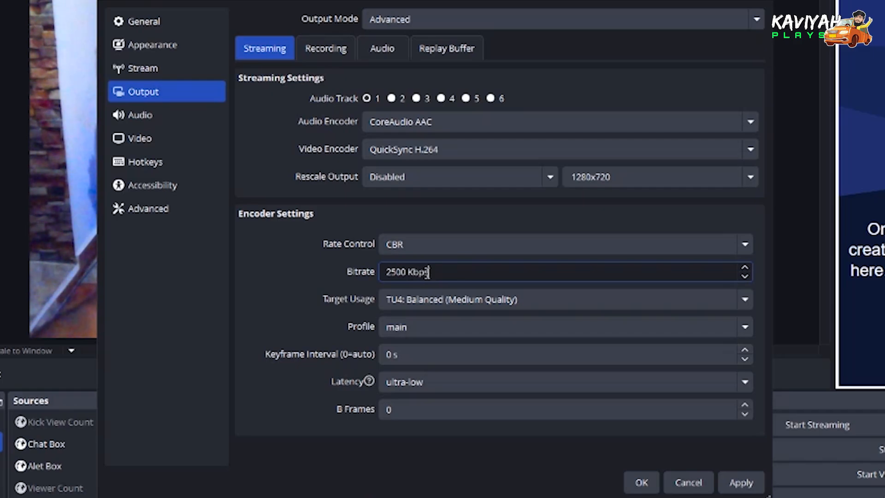
{"action": "left_click_drag", "start_coordinate": [438, 272], "coordinate": [374, 272]}
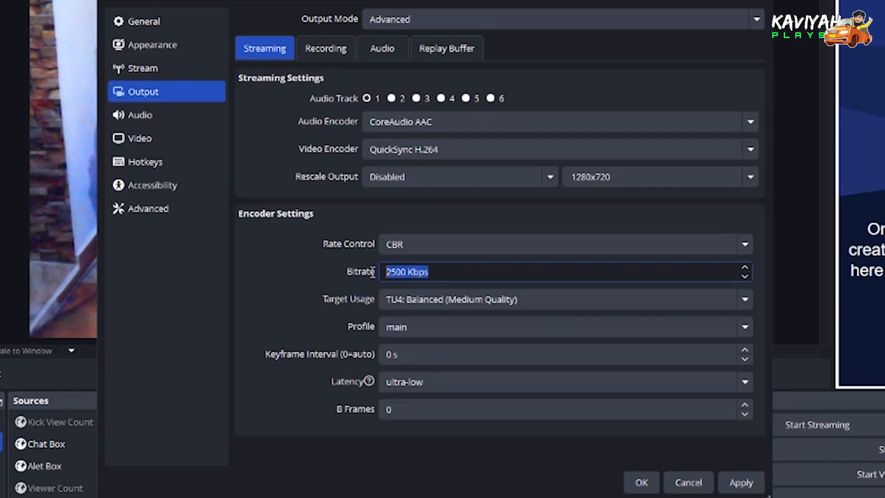
{"action": "left_click", "coordinate": [458, 270]}
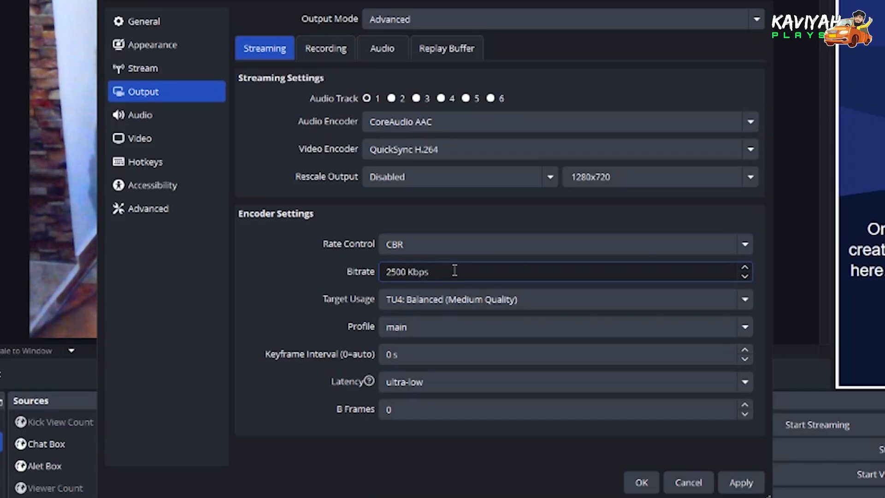
{"action": "left_click_drag", "start_coordinate": [454, 270], "coordinate": [378, 279]}
{"action": "left_click", "coordinate": [402, 271]}
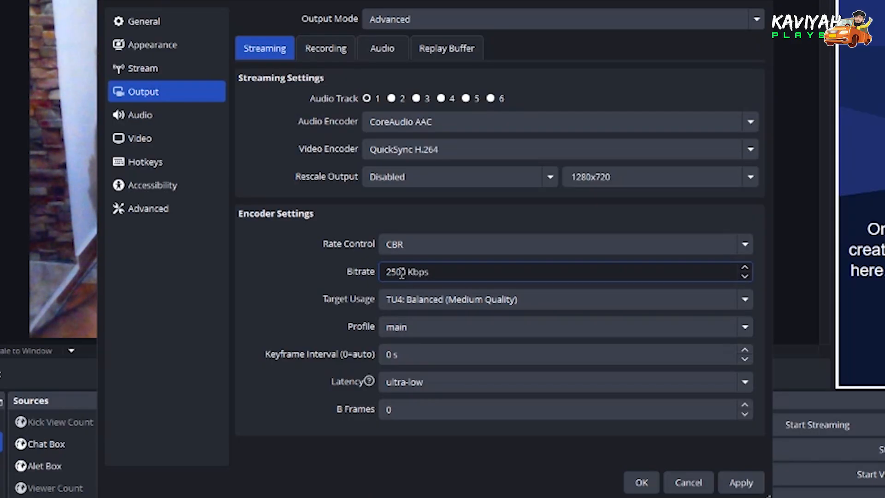
{"action": "left_click_drag", "start_coordinate": [404, 275], "coordinate": [384, 272]}
{"action": "left_click", "coordinate": [394, 276]}
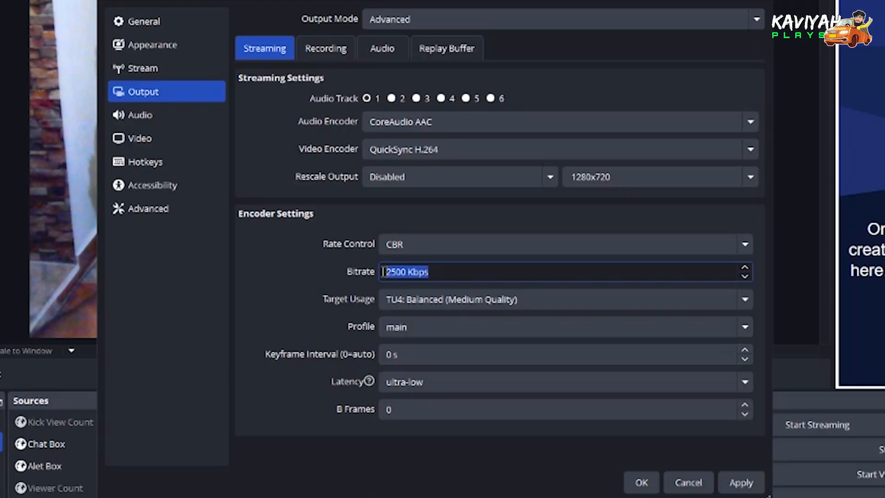
- Review the available target usage and profile options in the streaming encoder settings without changing the selections
{"action": "left_click", "coordinate": [402, 270]}
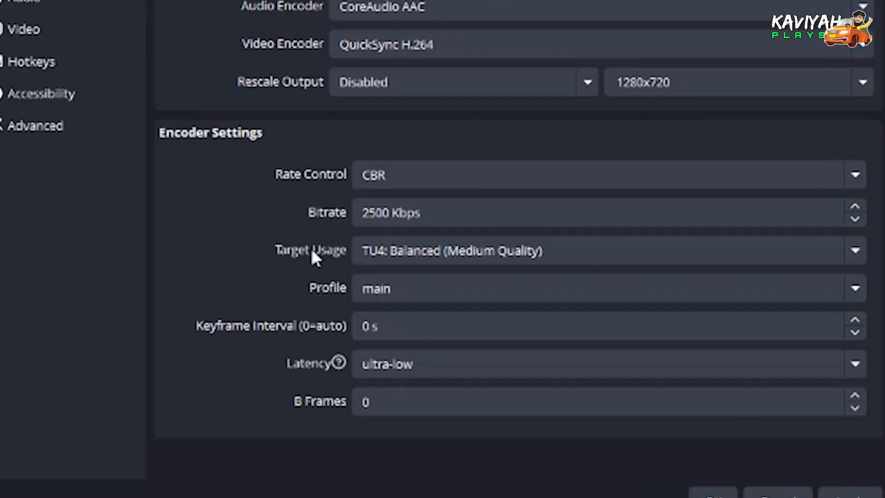
{"action": "left_click", "coordinate": [448, 250]}
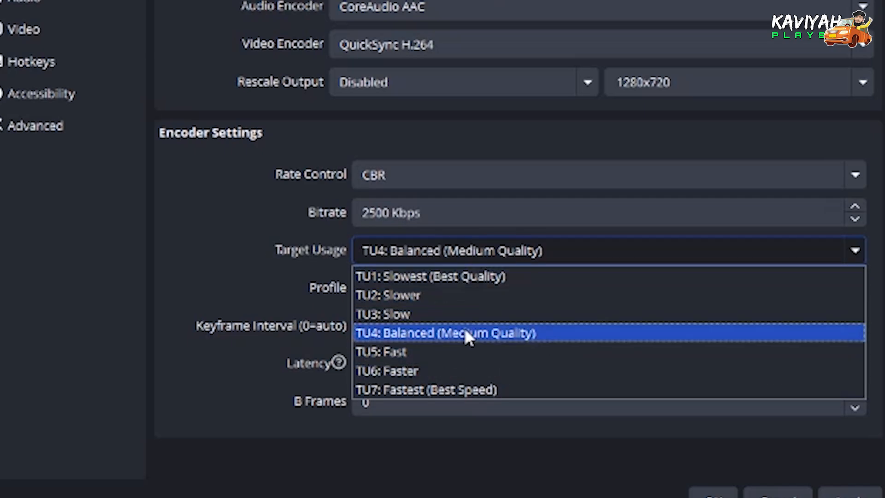
{"action": "left_click", "coordinate": [325, 244]}
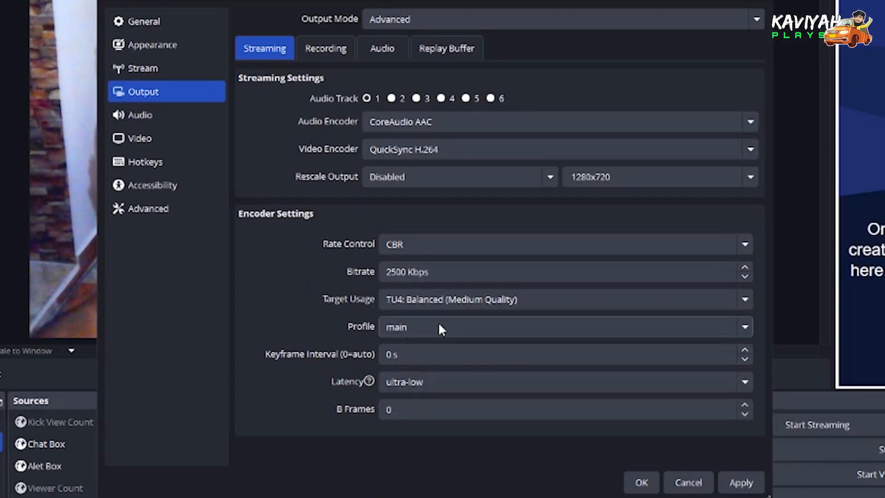
{"action": "left_click", "coordinate": [431, 290]}
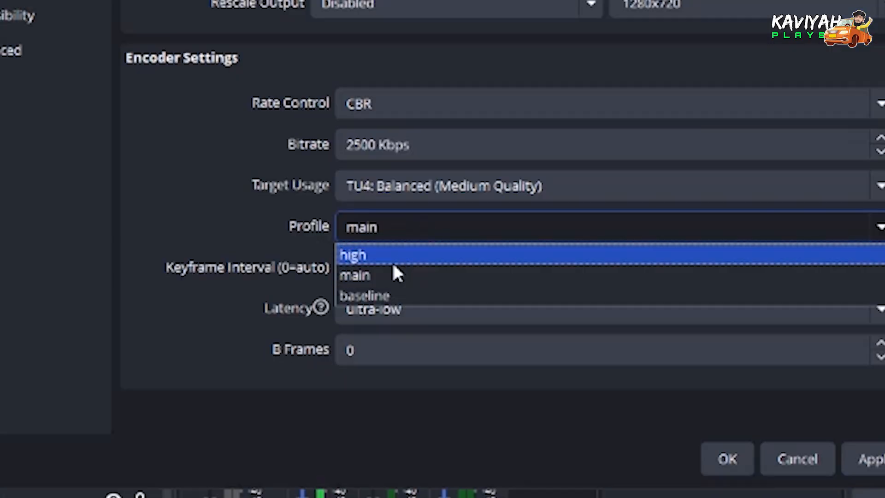
{"action": "left_click", "coordinate": [232, 231]}
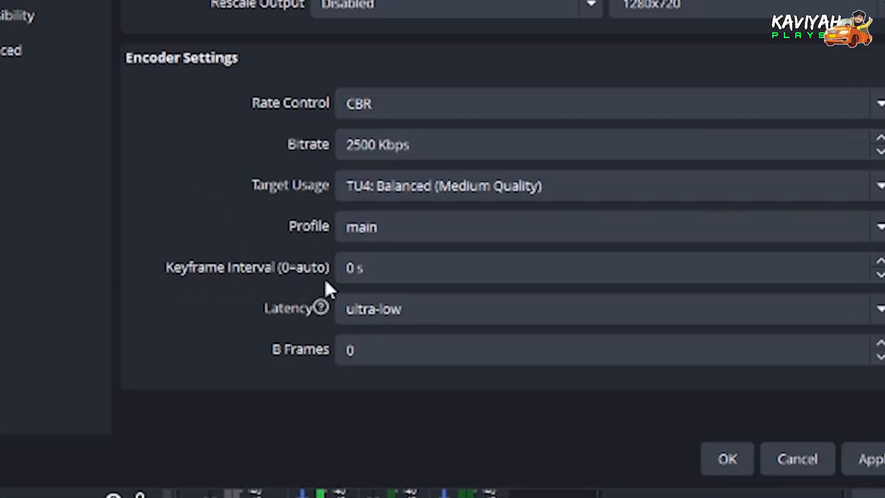
- Examine the keyframe interval and the available latency options in the streaming encoder settings
{"action": "left_click", "coordinate": [417, 275]}
{"action": "double_click", "coordinate": [417, 274]}
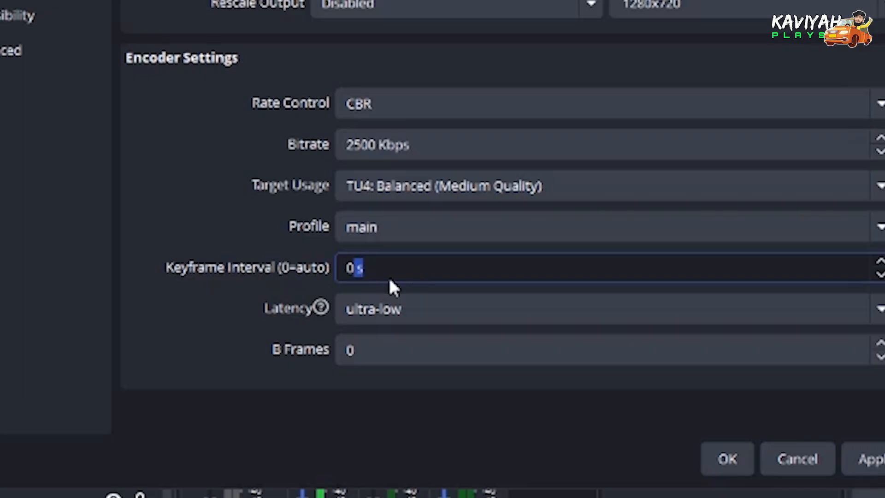
{"action": "left_click", "coordinate": [427, 323]}
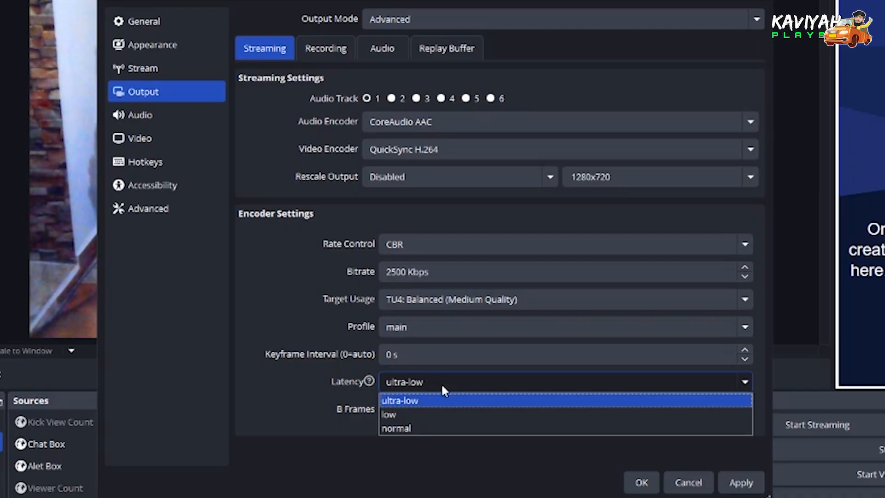
{"action": "left_click", "coordinate": [345, 384]}
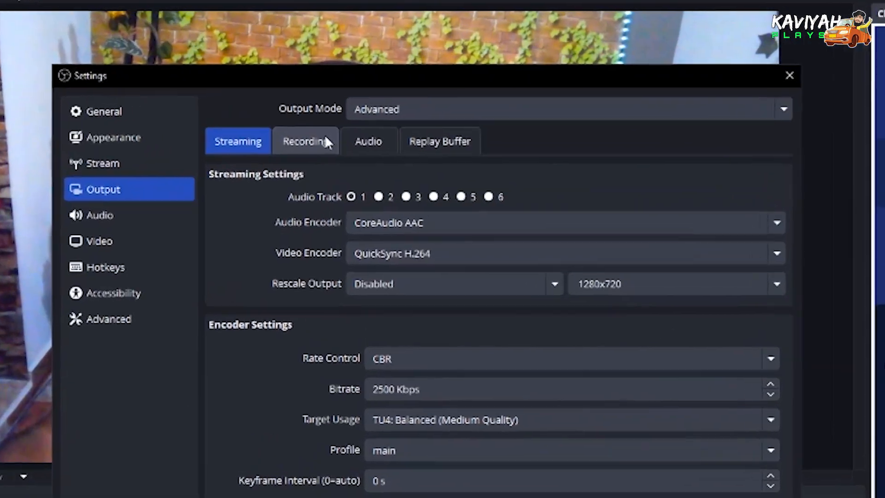
- Open the recording output settings and review the available recording types and the recording path
{"action": "left_click", "coordinate": [325, 139]}
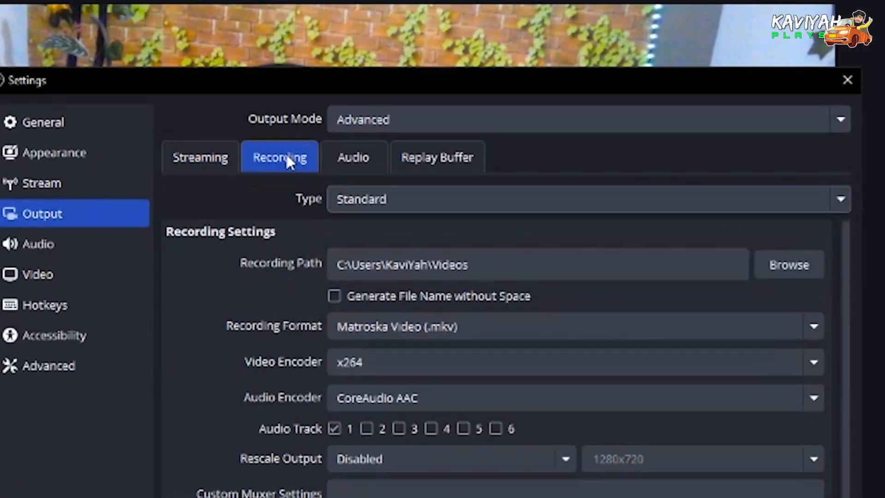
{"action": "left_click", "coordinate": [428, 199]}
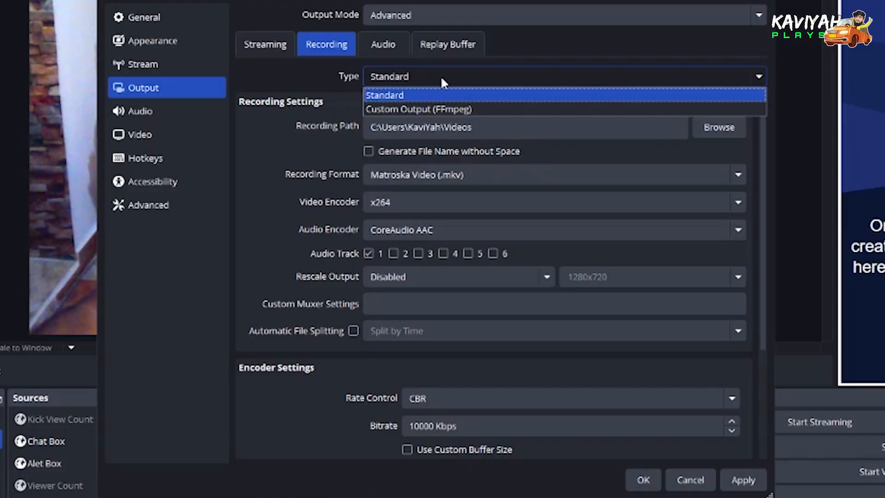
{"action": "left_click", "coordinate": [406, 82]}
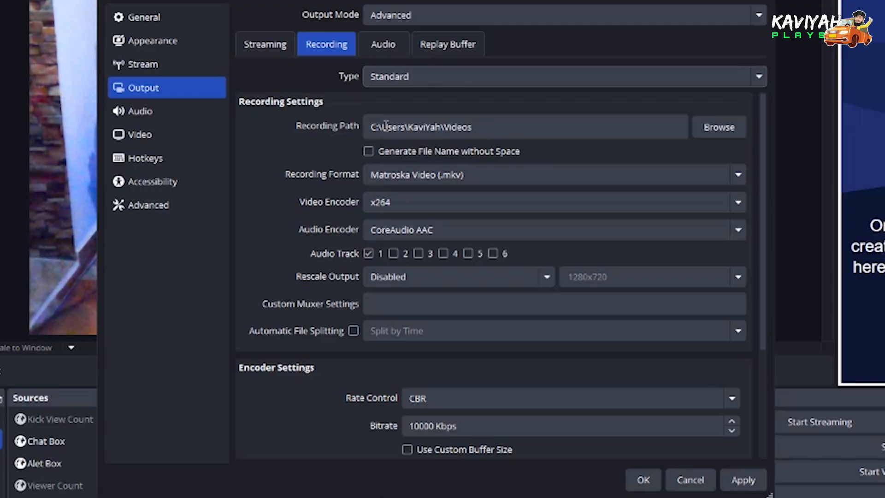
{"action": "left_click_drag", "start_coordinate": [473, 129], "coordinate": [328, 135]}
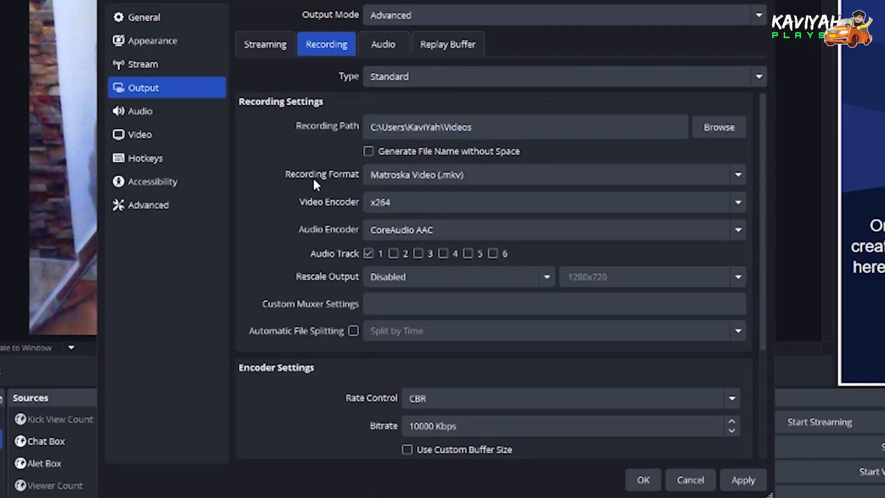
- Select Matroska Video (.mkv) as the recording format, and review the video and audio encoder options for recording
{"action": "left_click", "coordinate": [435, 177]}
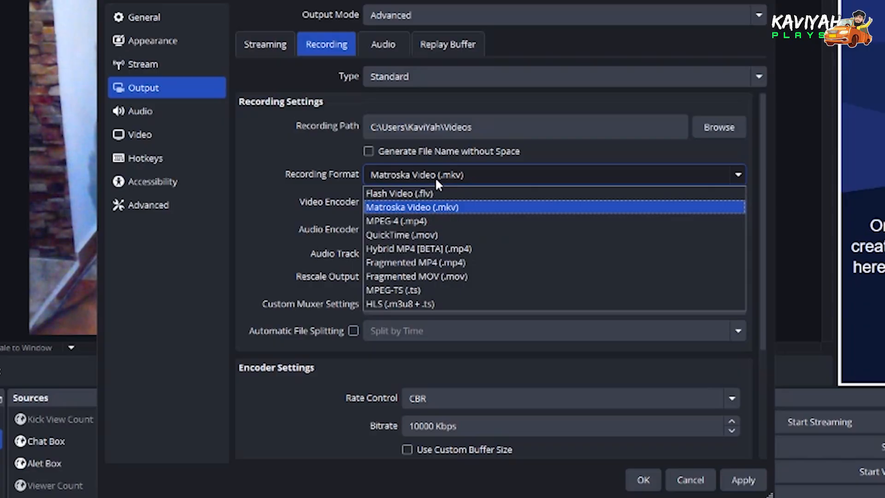
{"action": "left_click", "coordinate": [396, 207]}
{"action": "left_click", "coordinate": [404, 208]}
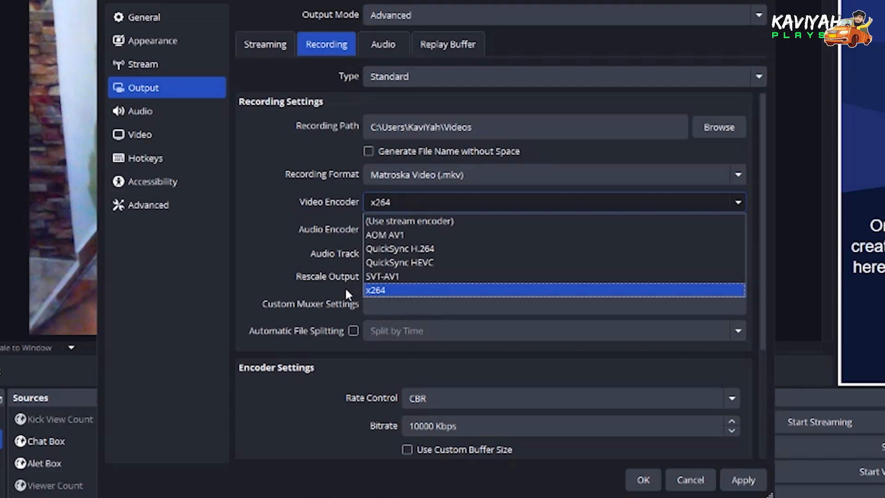
{"action": "left_click", "coordinate": [258, 242]}
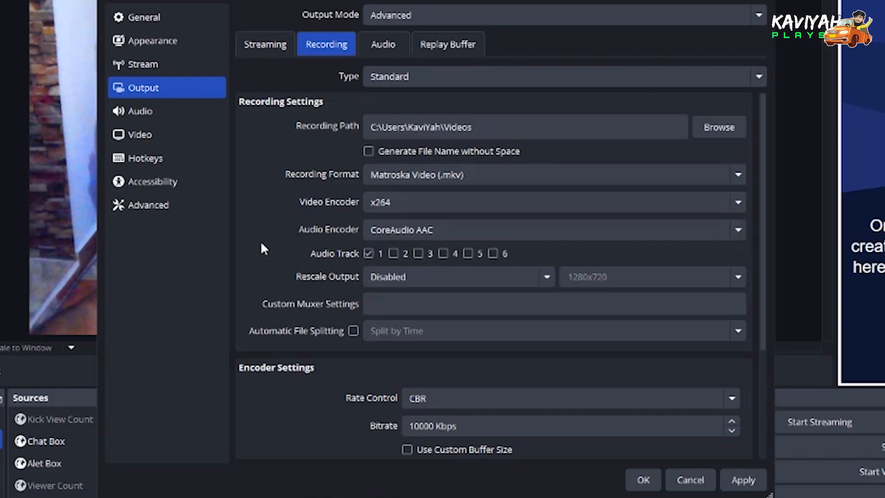
{"action": "left_click", "coordinate": [419, 229]}
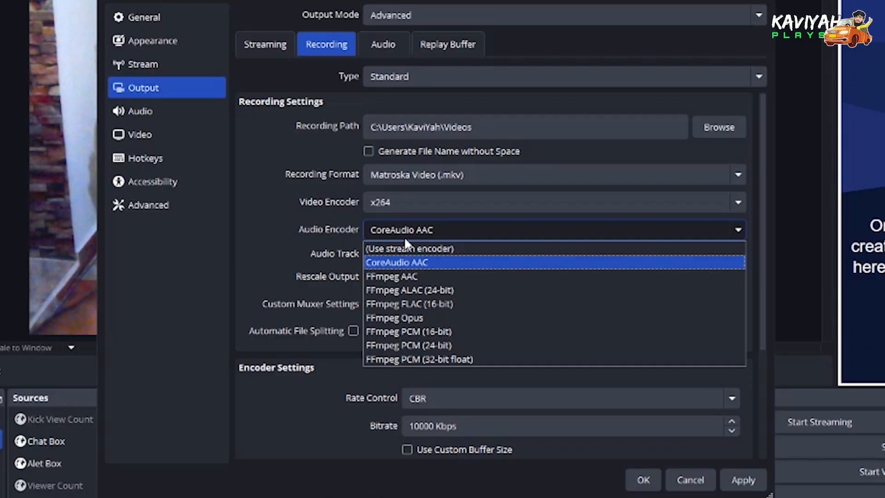
{"action": "left_click", "coordinate": [290, 231]}
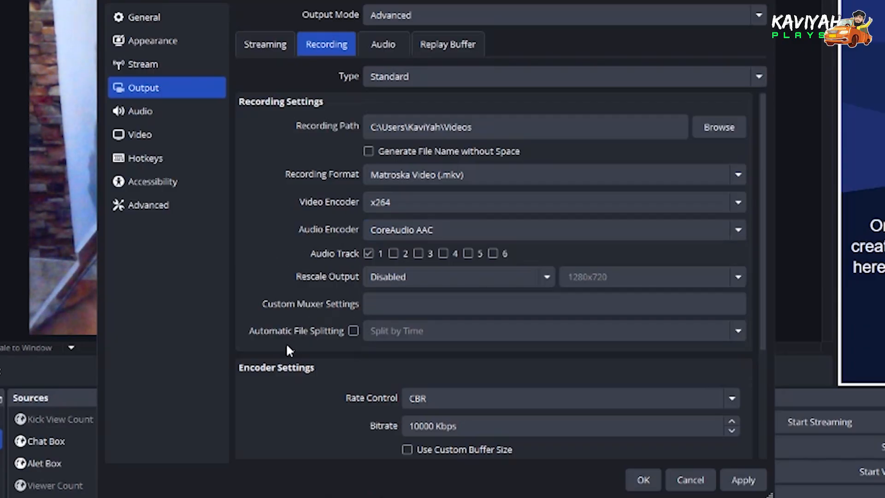
- Examine the bitrate and the available CPU usage presets in the recording encoder settings without changing them
{"action": "scroll", "coordinate": [260, 405], "scroll_direction": "down", "scroll_amount": 5}
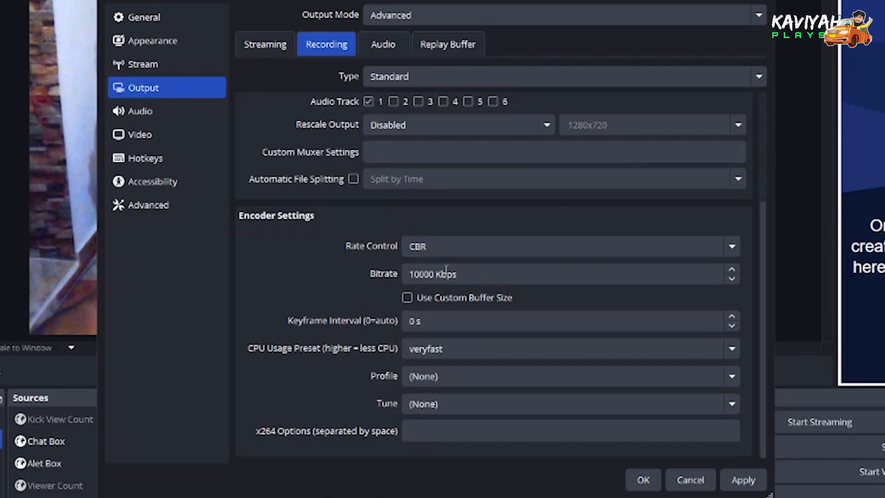
{"action": "left_click", "coordinate": [434, 279]}
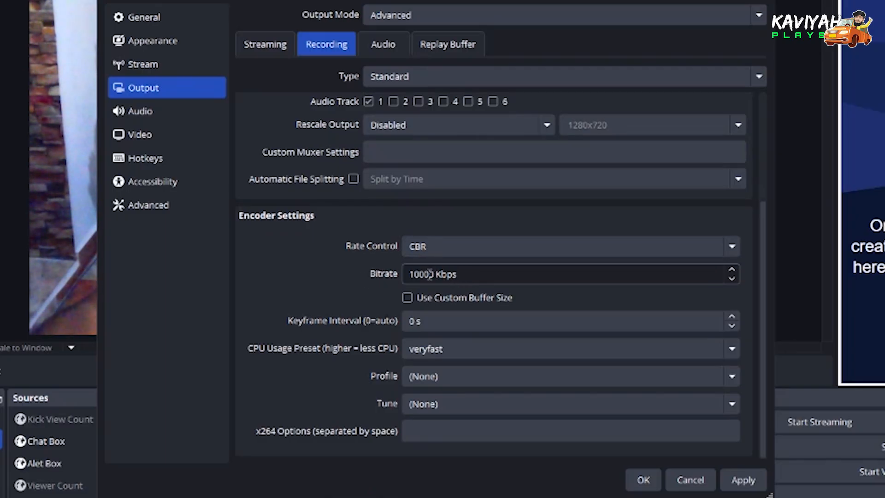
{"action": "left_click_drag", "start_coordinate": [433, 275], "coordinate": [460, 274]}
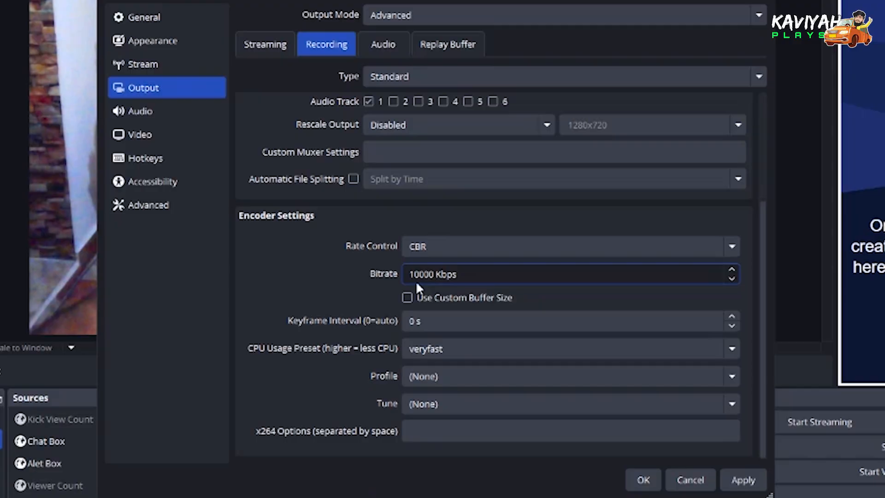
{"action": "double_click", "coordinate": [436, 273]}
{"action": "mouse_move", "coordinate": [434, 273]}
{"action": "left_mouse_down"}
{"action": "mouse_move", "coordinate": [406, 272]}
{"action": "mouse_move", "coordinate": [448, 278]}
{"action": "mouse_move", "coordinate": [440, 277]}
{"action": "left_mouse_up"}
{"action": "left_click", "coordinate": [438, 276]}
{"action": "left_click_drag", "start_coordinate": [436, 275], "coordinate": [405, 274]}
{"action": "left_click", "coordinate": [482, 277]}
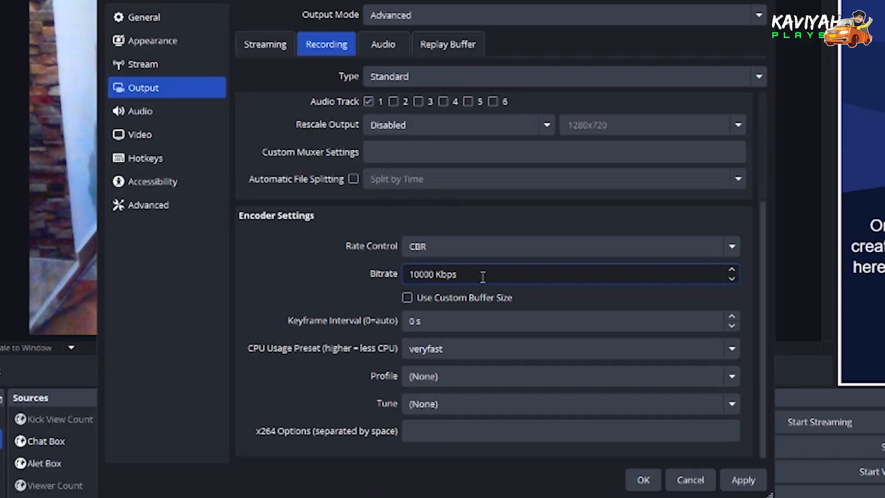
{"action": "left_click", "coordinate": [476, 356]}
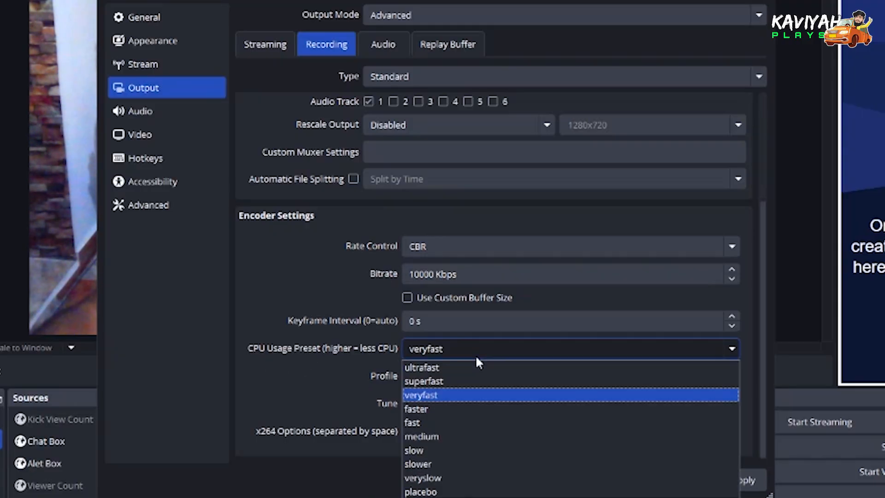
{"action": "left_click", "coordinate": [474, 356]}
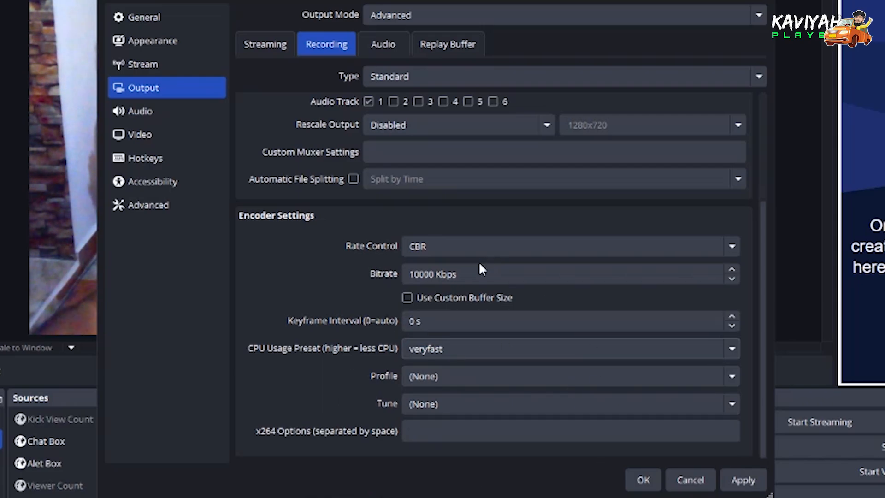
- Select a 48 kHz sample rate in the audio settings and review the available channel options
{"action": "left_click", "coordinate": [149, 120]}
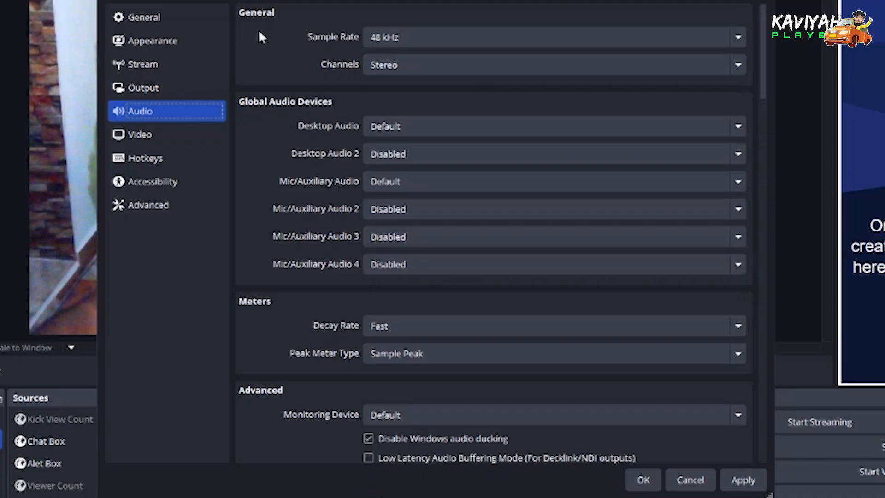
{"action": "left_click", "coordinate": [439, 41]}
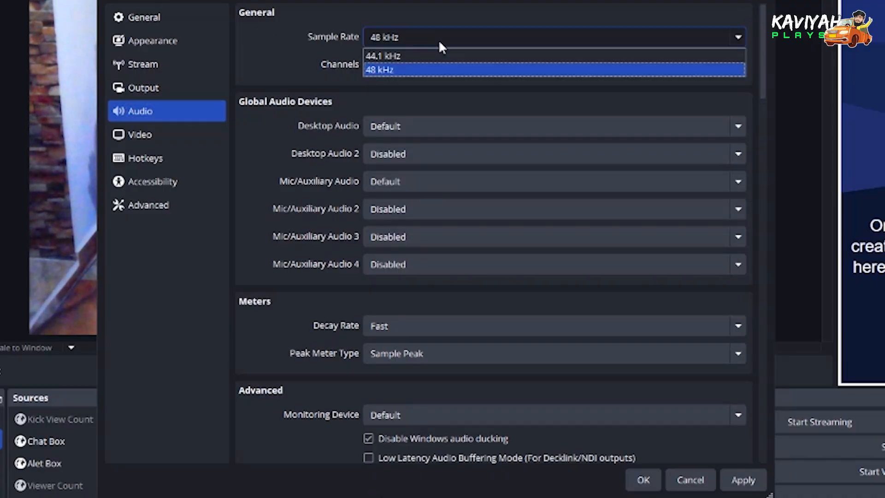
{"action": "left_click", "coordinate": [401, 69]}
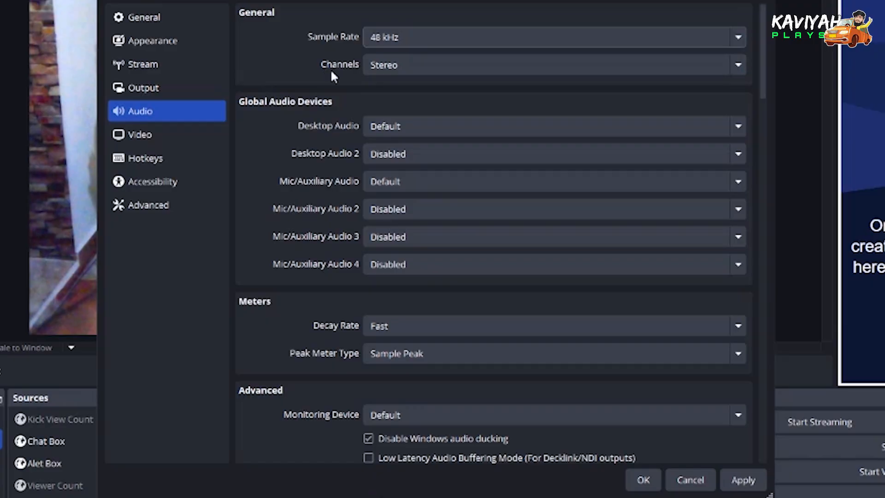
{"action": "left_click", "coordinate": [382, 72]}
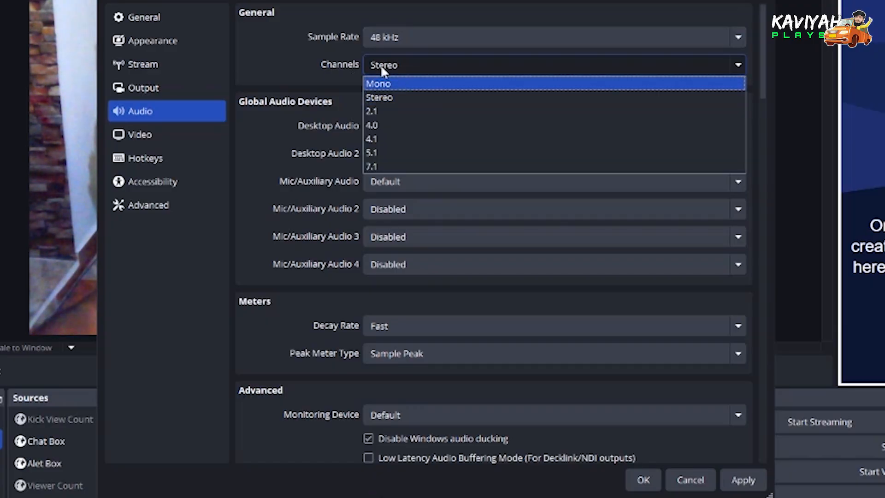
{"action": "left_click", "coordinate": [289, 49]}
- Review the meter decay rate and the push-to-mute and push-to-talk hotkey options for the audio sources
{"action": "scroll", "coordinate": [283, 83], "scroll_direction": "down", "scroll_amount": 5}
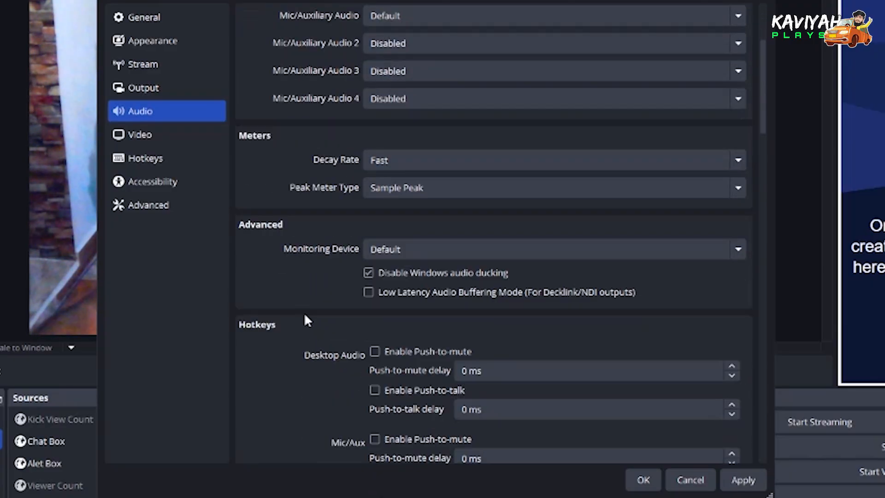
{"action": "scroll", "coordinate": [276, 134], "scroll_direction": "down", "scroll_amount": 2}
{"action": "scroll", "coordinate": [283, 127], "scroll_direction": "up", "scroll_amount": 1}
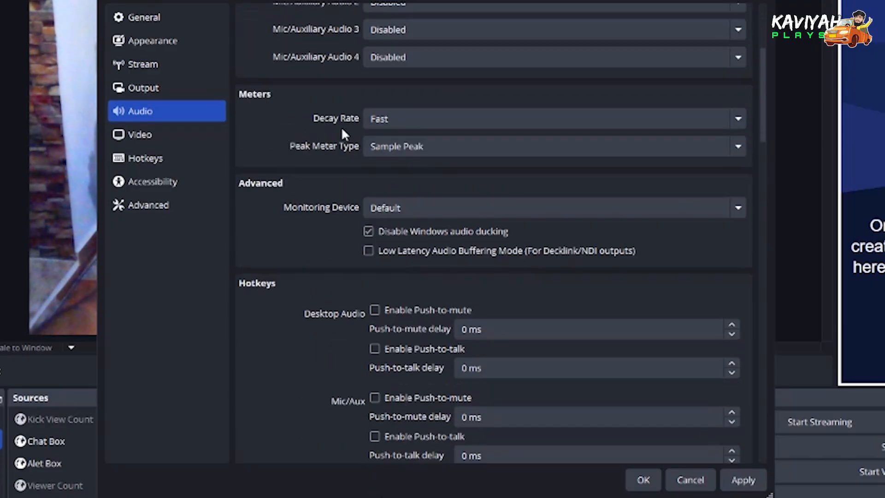
{"action": "left_click", "coordinate": [419, 123]}
{"action": "left_click", "coordinate": [423, 134]}
{"action": "scroll", "coordinate": [328, 221], "scroll_direction": "down", "scroll_amount": 5}
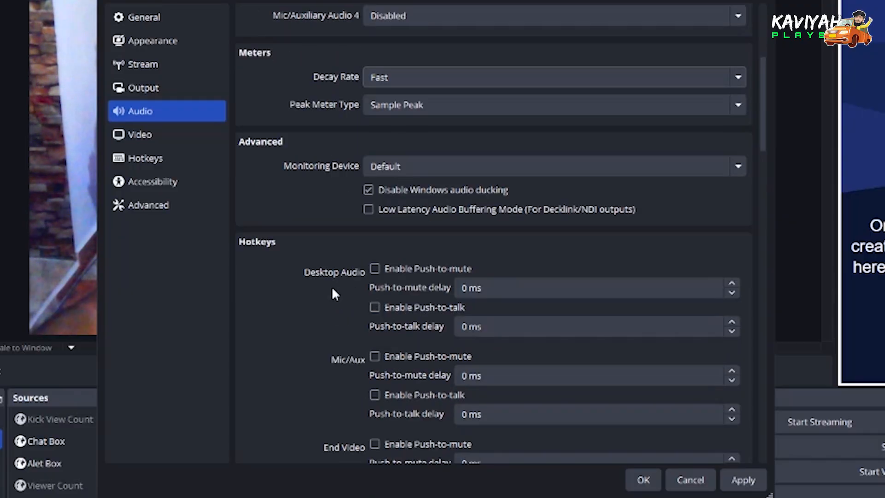
{"action": "scroll", "coordinate": [331, 295], "scroll_direction": "down", "scroll_amount": 10}
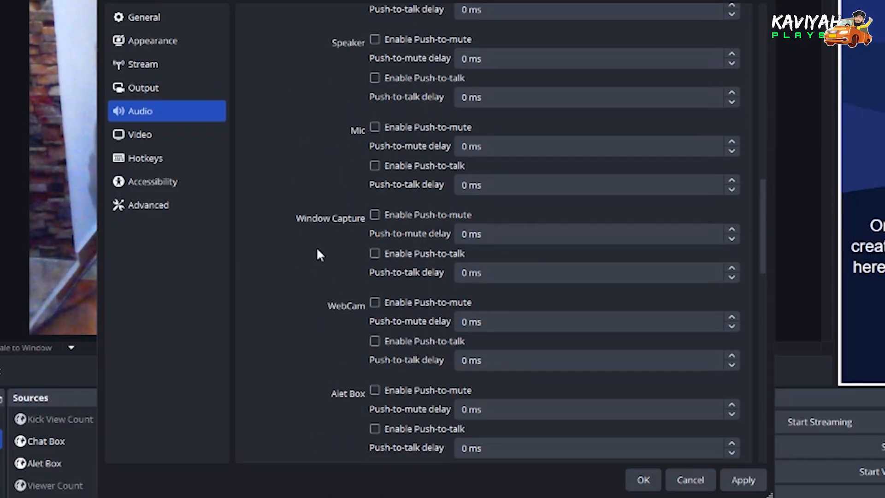
{"action": "scroll", "coordinate": [317, 253], "scroll_direction": "up", "scroll_amount": 4}
- In the video settings, check the base canvas resolution and select 60 as the common FPS value
{"action": "left_click", "coordinate": [152, 135]}
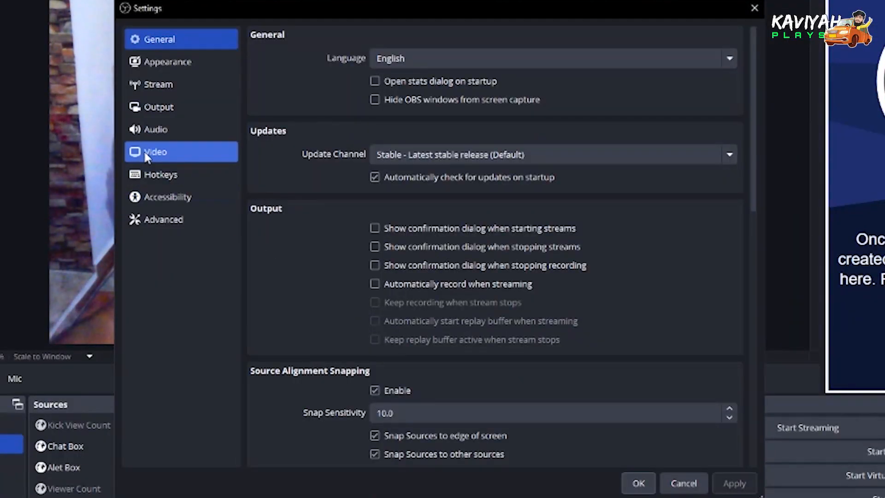
{"action": "left_click", "coordinate": [156, 151]}
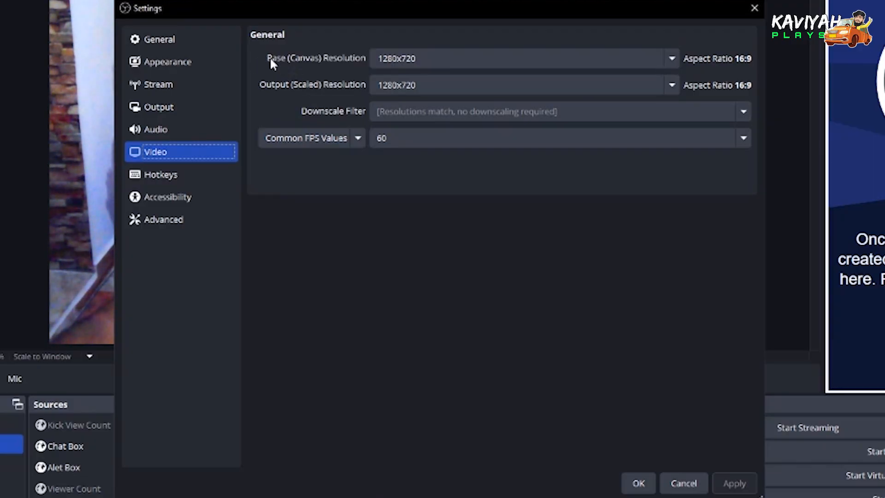
{"action": "left_click", "coordinate": [411, 58]}
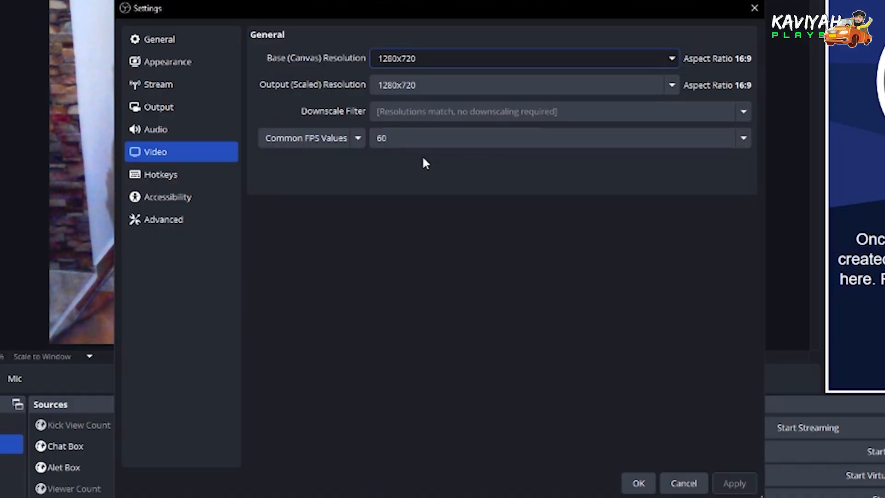
{"action": "left_click", "coordinate": [343, 137]}
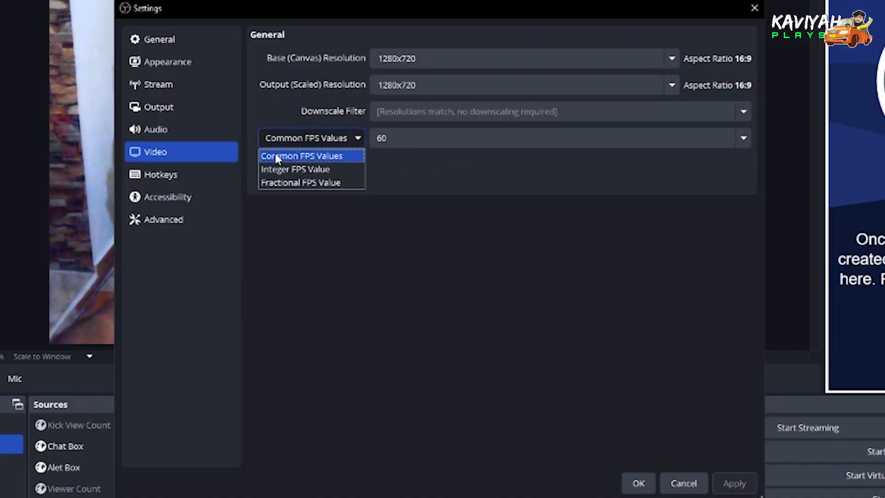
{"action": "left_click", "coordinate": [331, 138]}
{"action": "left_click", "coordinate": [486, 138]}
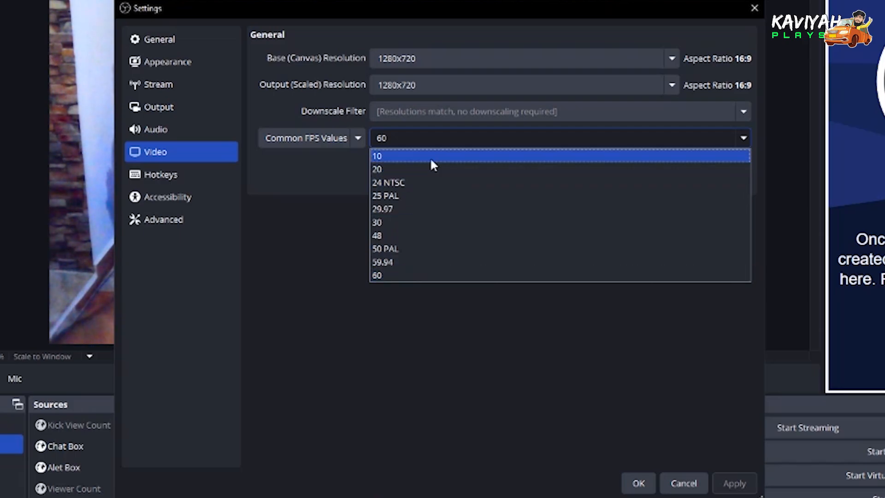
{"action": "left_click", "coordinate": [417, 279]}
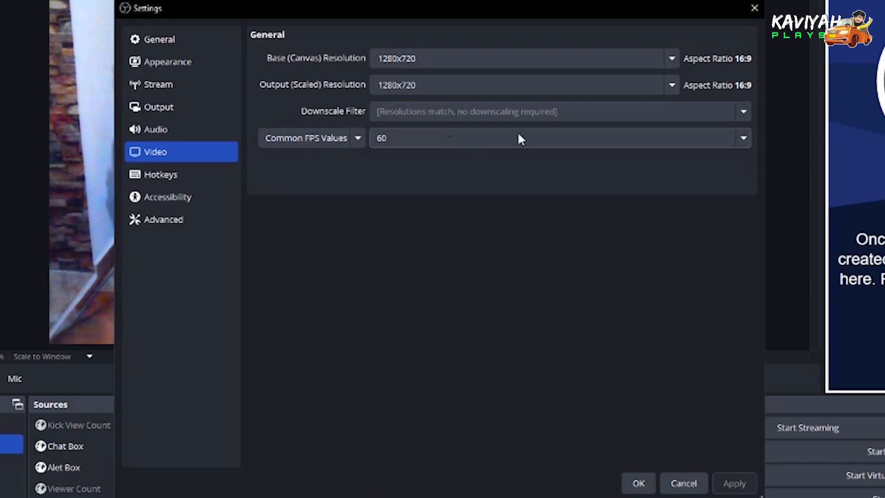
- Look over the hotkey and accessibility settings, and review the process priority options and renderer in the advanced settings
{"action": "left_click", "coordinate": [178, 174]}
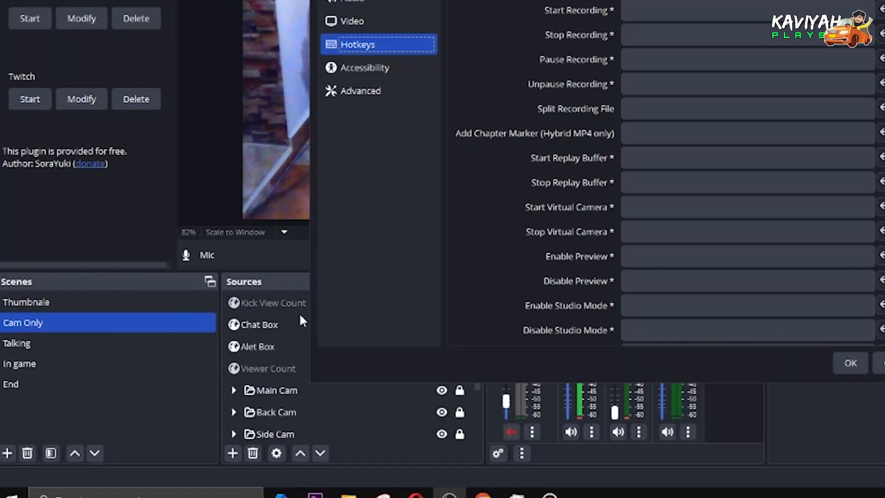
{"action": "left_click", "coordinate": [364, 68]}
{"action": "left_click", "coordinate": [359, 91]}
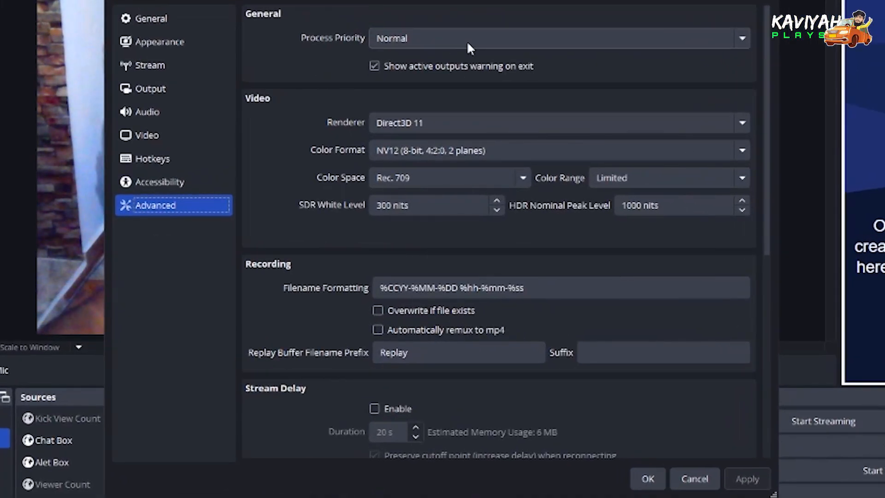
{"action": "left_click", "coordinate": [463, 60]}
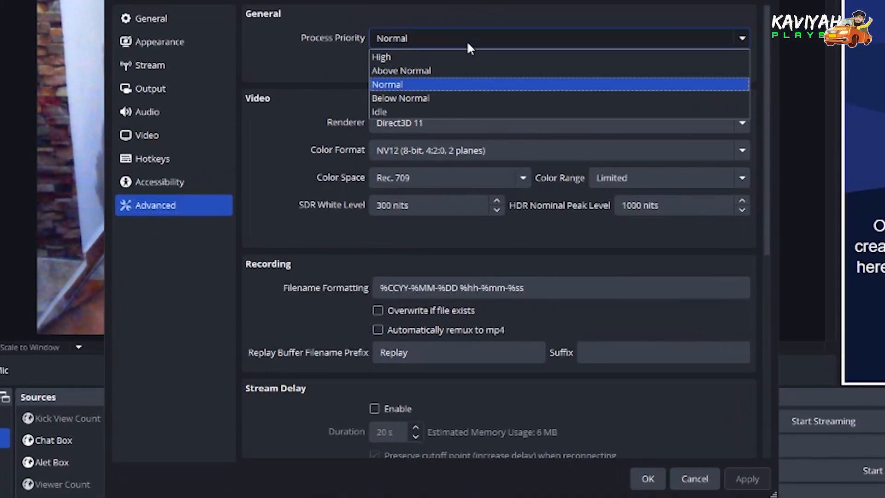
{"action": "left_click", "coordinate": [463, 60]}
{"action": "left_click", "coordinate": [479, 127]}
{"action": "left_click", "coordinate": [479, 131]}
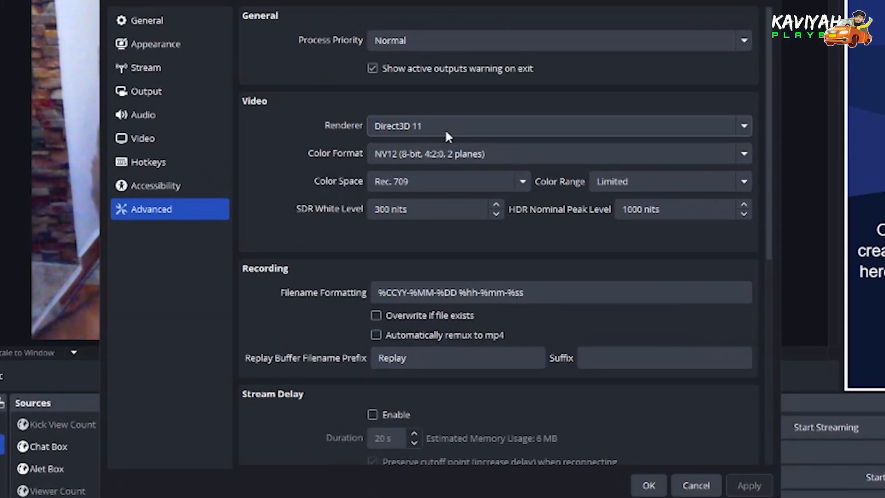
- Review the available color format, color space and color range options in the advanced video settings without changing them
{"action": "left_click", "coordinate": [438, 156]}
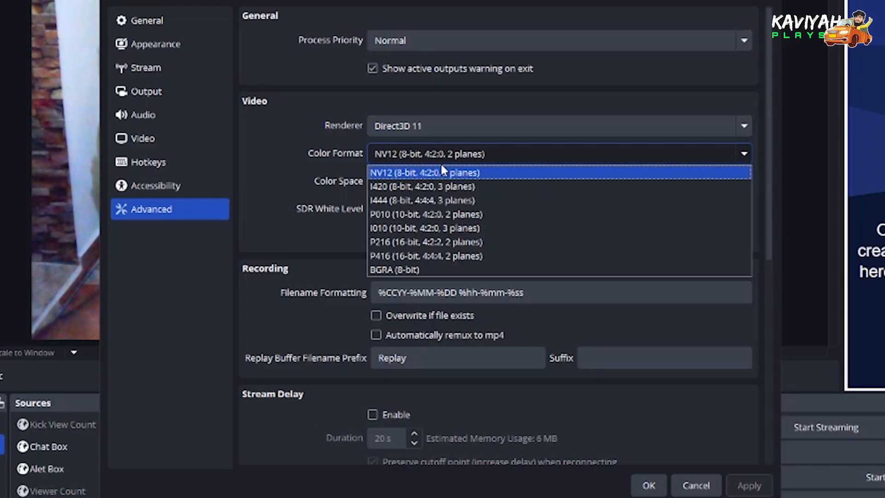
{"action": "left_click", "coordinate": [413, 154]}
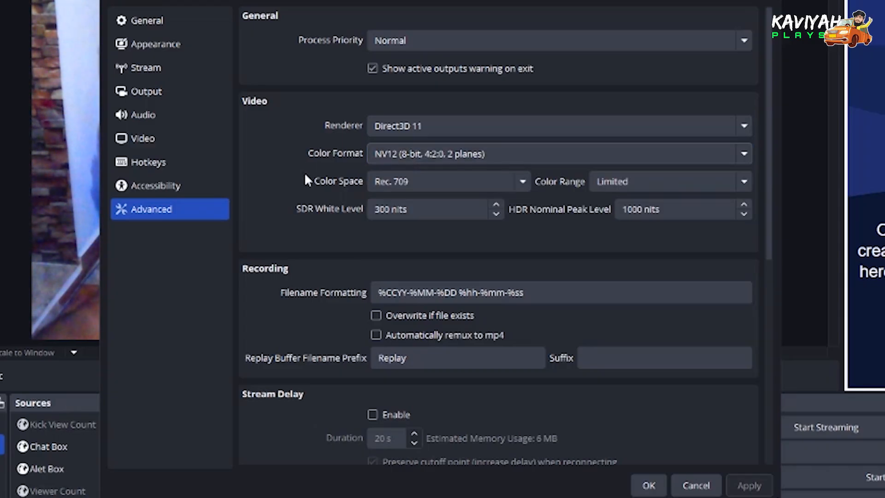
{"action": "left_click", "coordinate": [454, 182]}
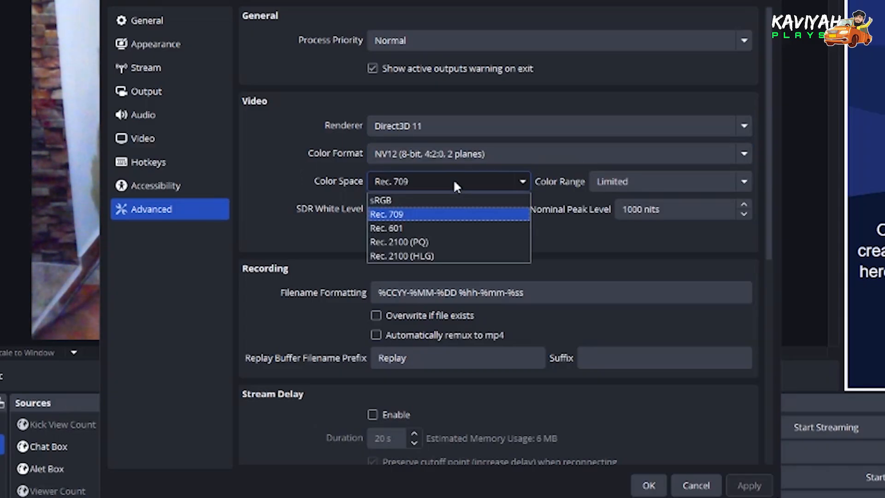
{"action": "left_click", "coordinate": [454, 183]}
{"action": "left_click", "coordinate": [671, 187]}
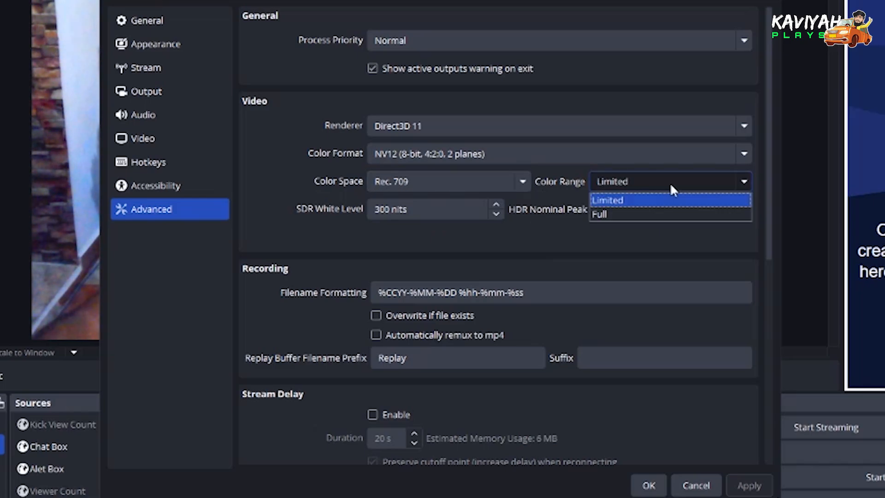
{"action": "left_click", "coordinate": [670, 181]}
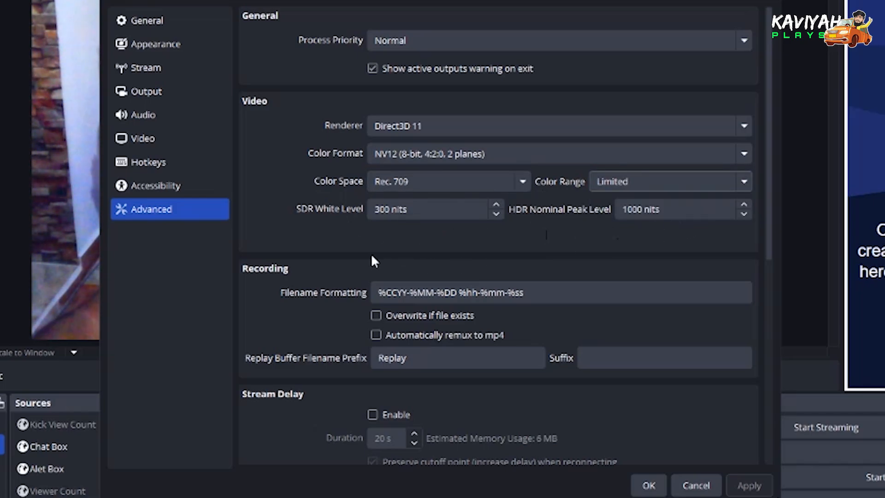
- Examine the advanced recording, stream delay, automatic reconnect and network settings, including the IP family options
{"action": "scroll", "coordinate": [271, 264], "scroll_direction": "down", "scroll_amount": 1}
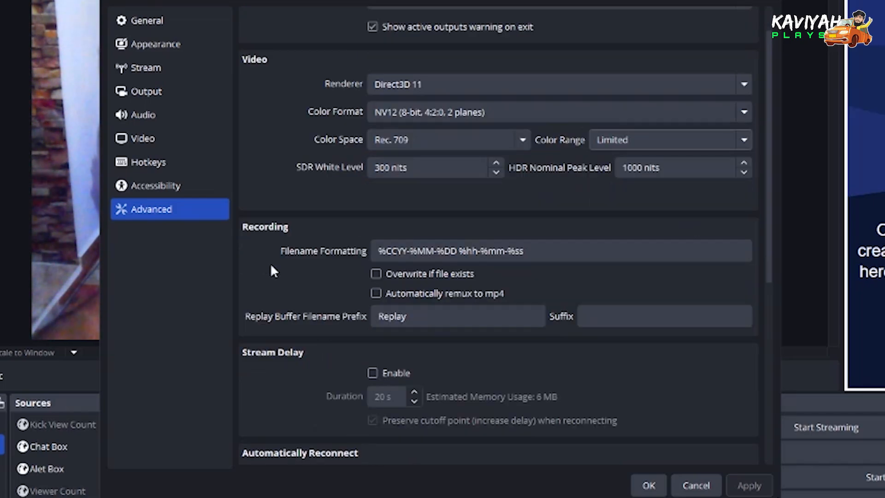
{"action": "scroll", "coordinate": [286, 244], "scroll_direction": "down", "scroll_amount": 3}
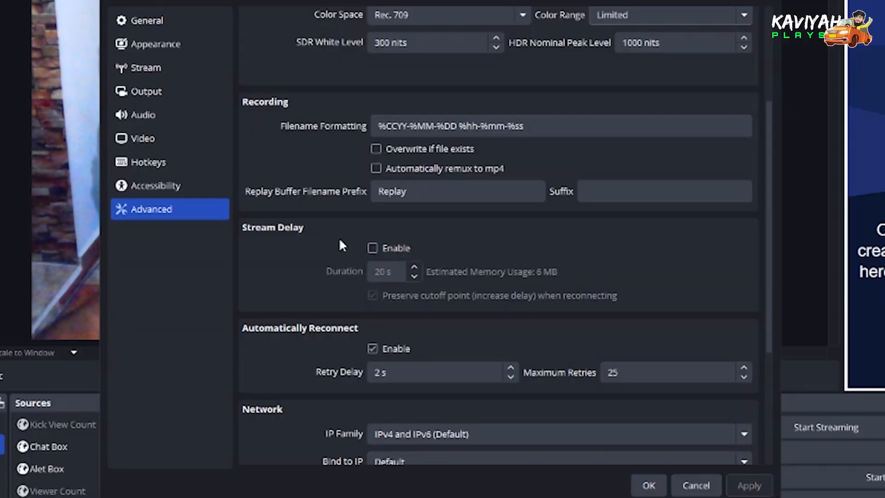
{"action": "scroll", "coordinate": [339, 240], "scroll_direction": "down", "scroll_amount": 3}
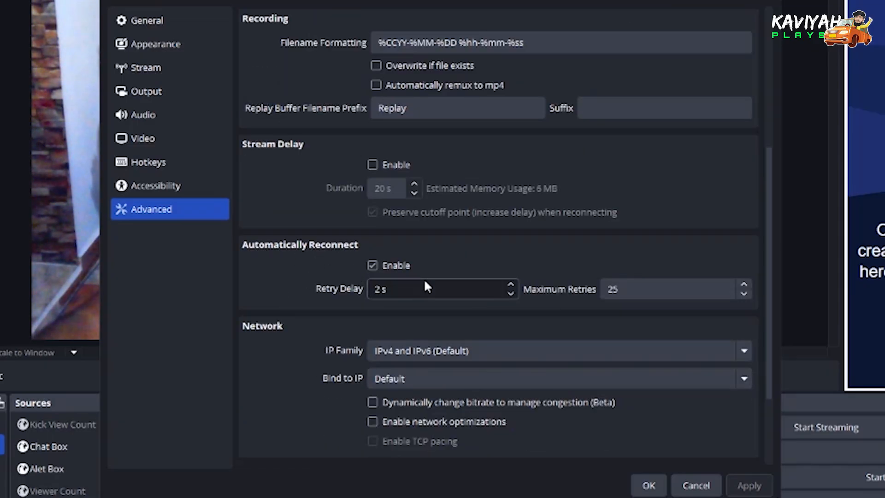
{"action": "scroll", "coordinate": [272, 341], "scroll_direction": "down", "scroll_amount": 2}
{"action": "scroll", "coordinate": [269, 341], "scroll_direction": "down", "scroll_amount": 2}
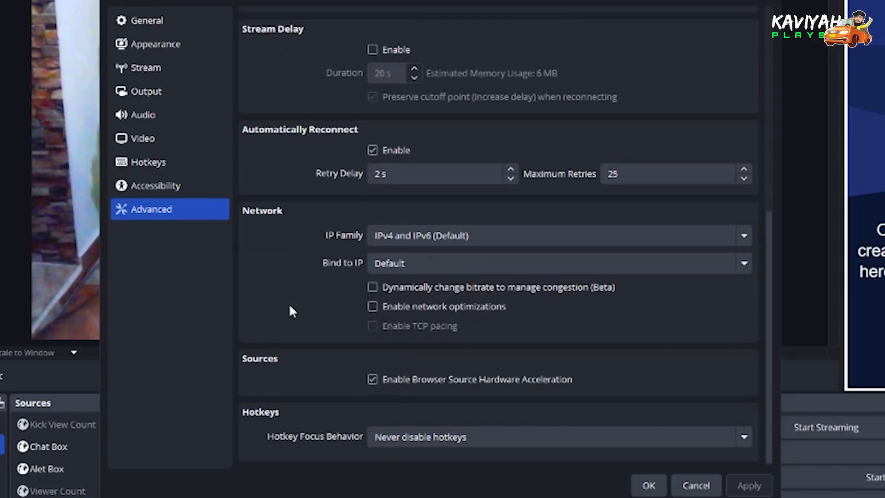
{"action": "left_click", "coordinate": [433, 235]}
{"action": "left_click", "coordinate": [431, 253]}
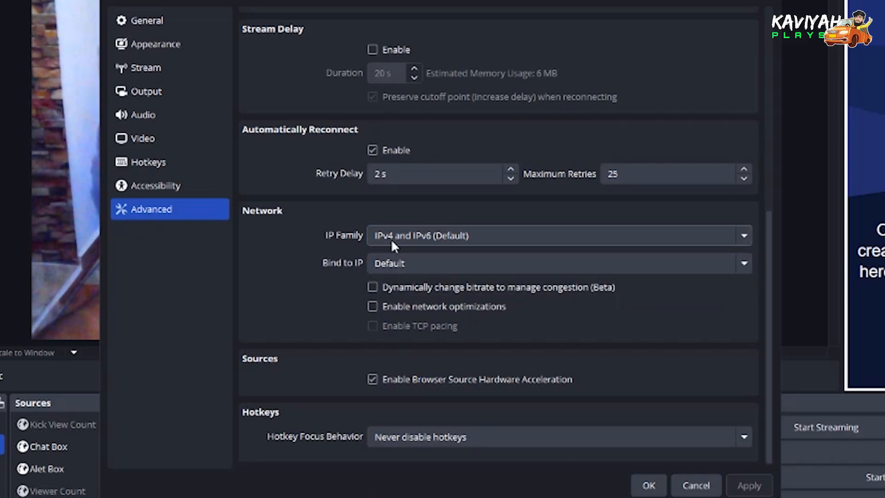
{"action": "left_click", "coordinate": [447, 239]}
{"action": "left_click", "coordinate": [504, 240]}
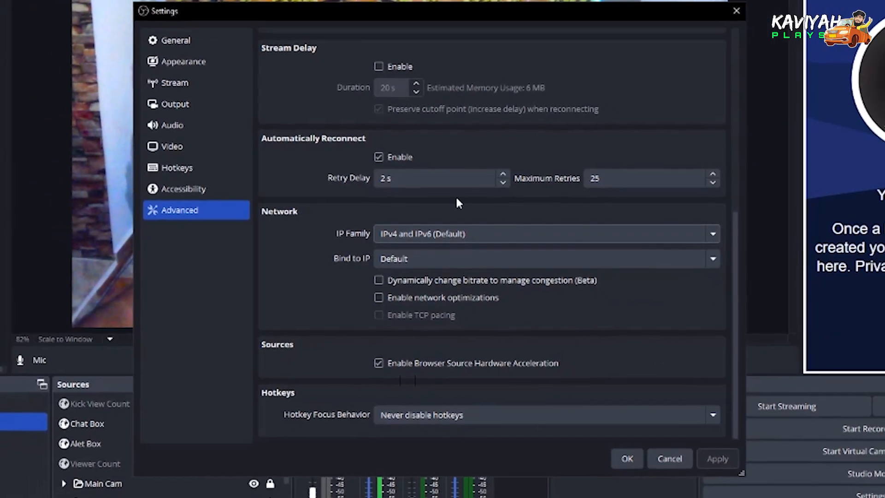
{"action": "scroll", "coordinate": [554, 79], "scroll_direction": "up", "scroll_amount": 2}
{"action": "scroll", "coordinate": [536, 98], "scroll_direction": "up", "scroll_amount": 2}
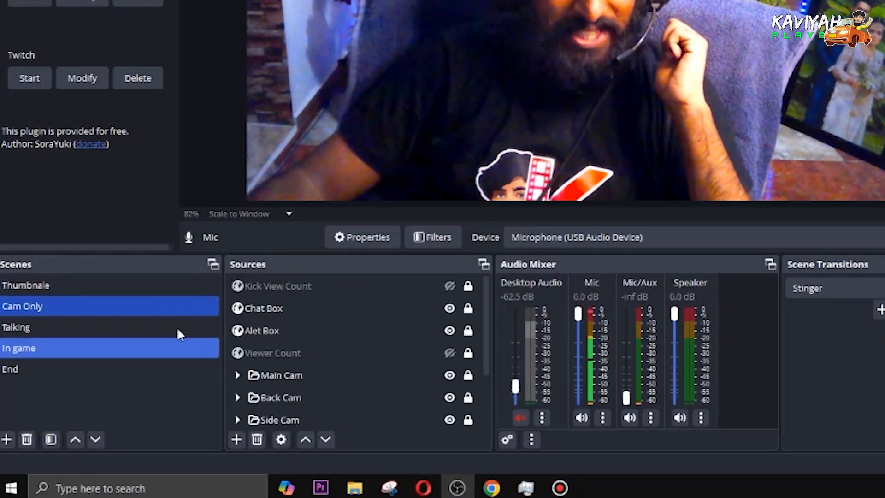
- Switch to the Thumbnale scene and inspect its Image and Speaker sources
{"action": "scroll", "coordinate": [281, 364], "scroll_direction": "down", "scroll_amount": 1}
{"action": "scroll", "coordinate": [281, 364], "scroll_direction": "up", "scroll_amount": 1}
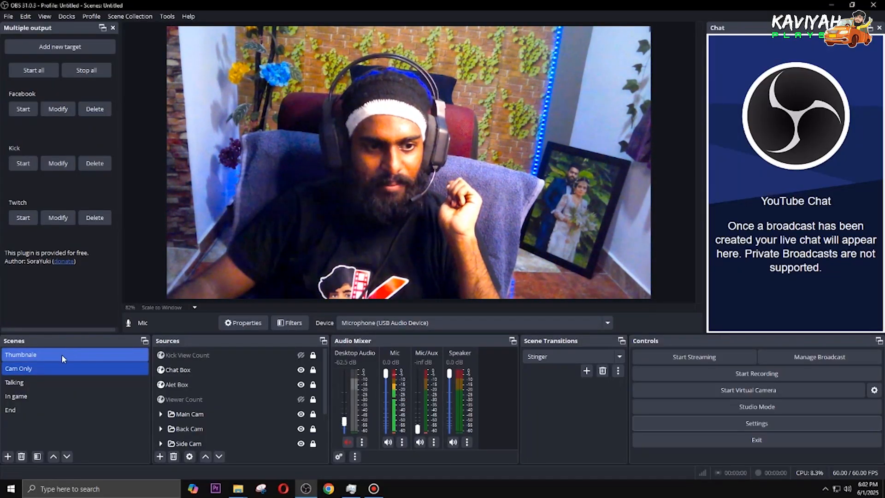
{"action": "left_click", "coordinate": [62, 354]}
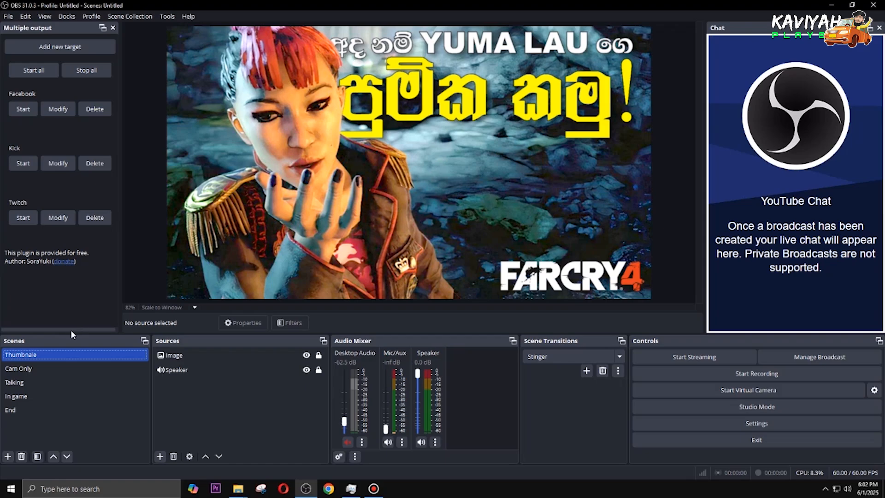
{"action": "left_click", "coordinate": [193, 355]}
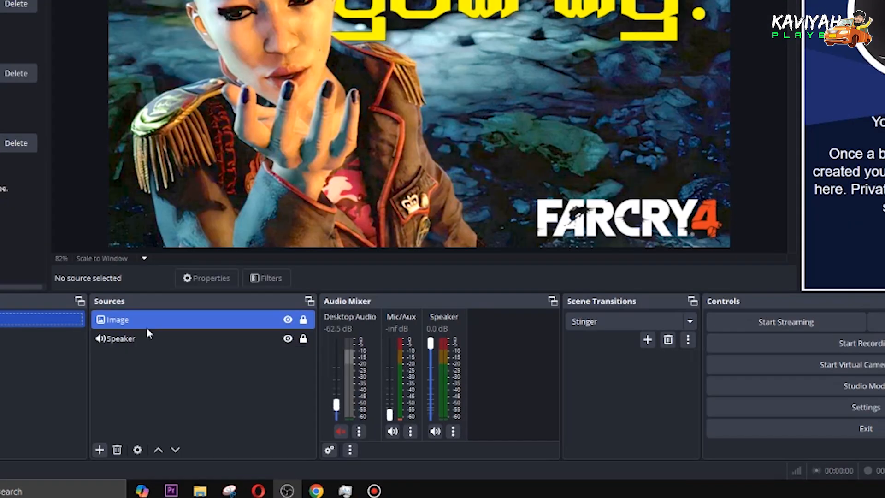
{"action": "left_click", "coordinate": [165, 339]}
{"action": "left_click", "coordinate": [132, 319]}
{"action": "left_click", "coordinate": [170, 384]}
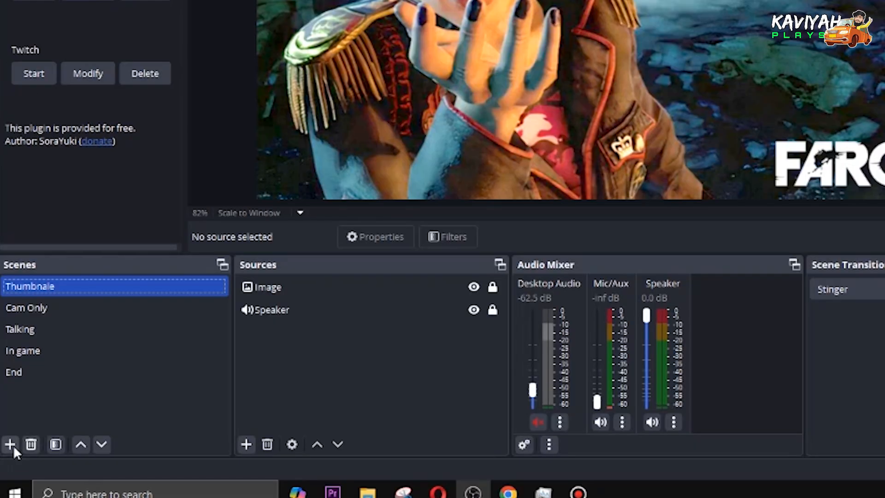
- Add a new scene named test1 and switch to it
{"action": "left_click", "coordinate": [10, 445]}
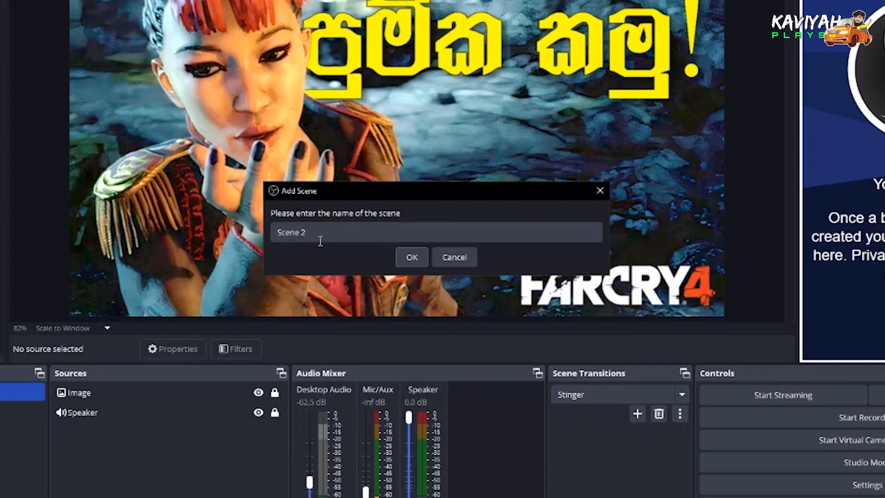
{"action": "left_click_drag", "start_coordinate": [331, 240], "coordinate": [291, 236]}
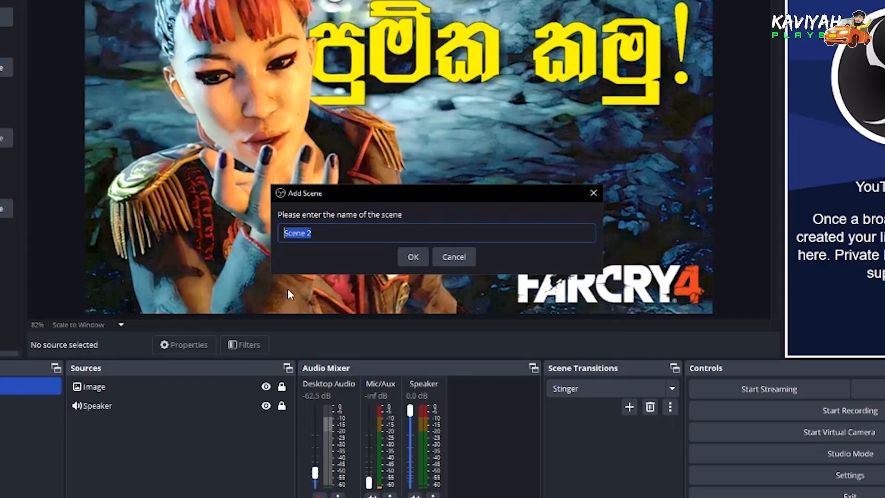
{"action": "type", "text": "test1"}
{"action": "left_click", "coordinate": [419, 257]}
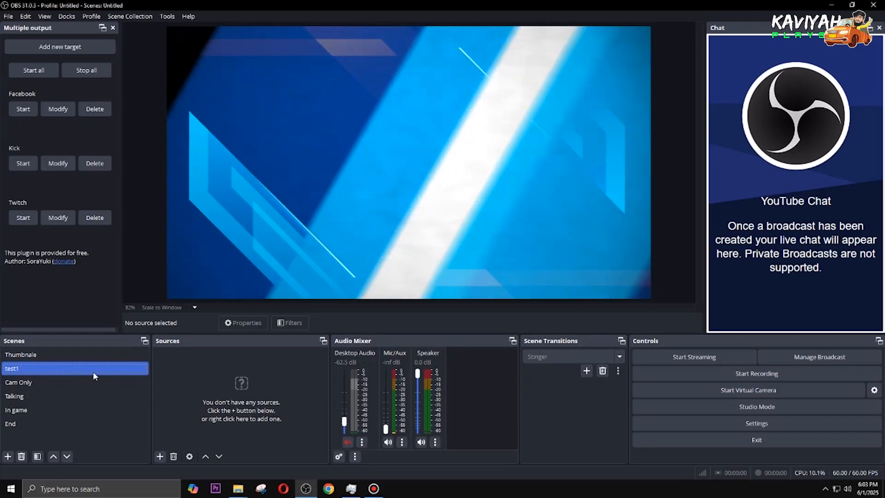
{"action": "double_click", "coordinate": [80, 368]}
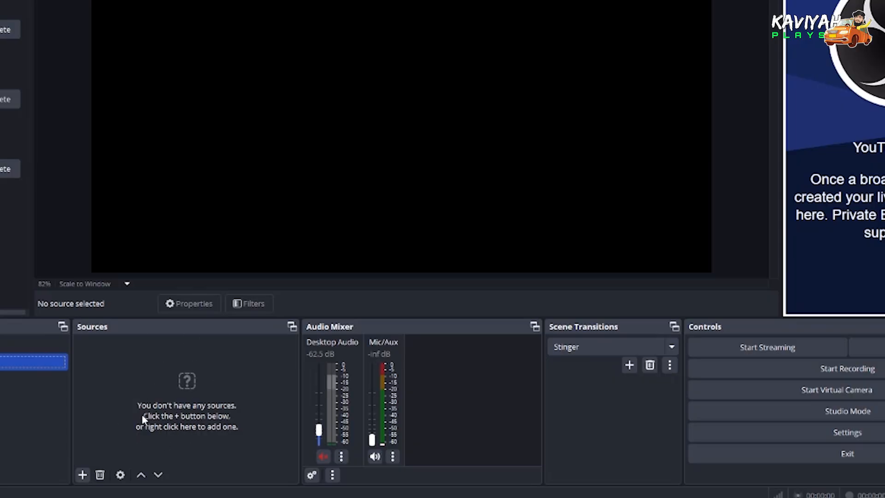
- Create a new visible Image source named test2 in the test1 scene
{"action": "left_click", "coordinate": [82, 475]}
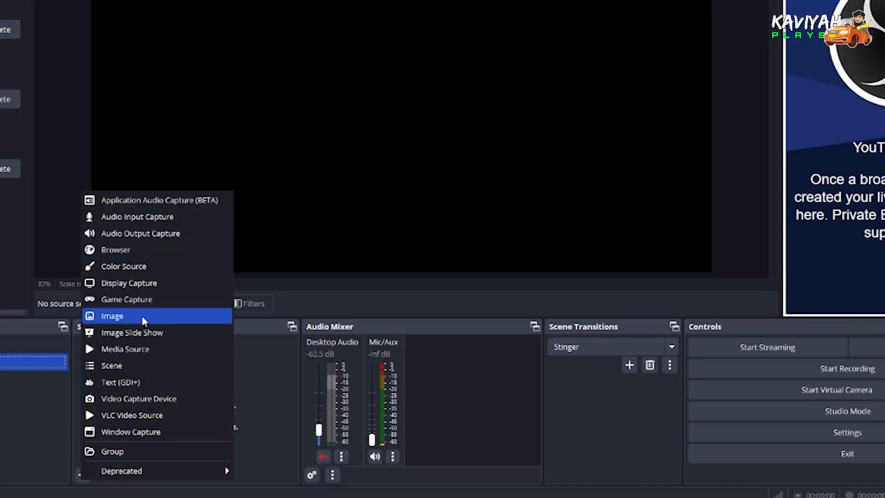
{"action": "left_click", "coordinate": [134, 317]}
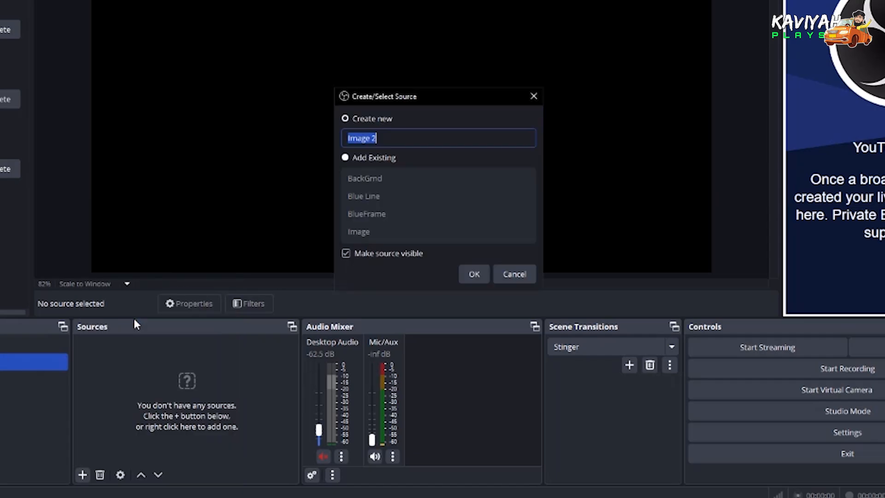
{"action": "left_click_drag", "start_coordinate": [385, 141], "coordinate": [346, 141]}
{"action": "type", "text": "test1"}
{"action": "left_click", "coordinate": [473, 274]}
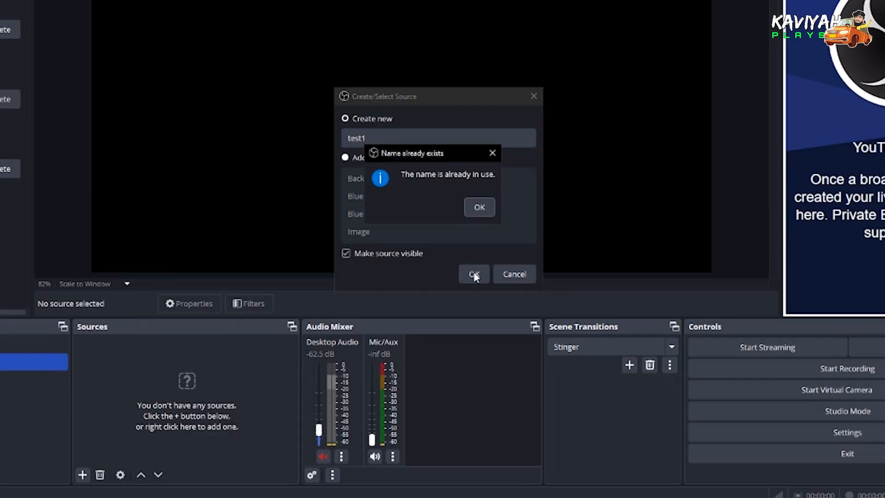
{"action": "left_click", "coordinate": [479, 207]}
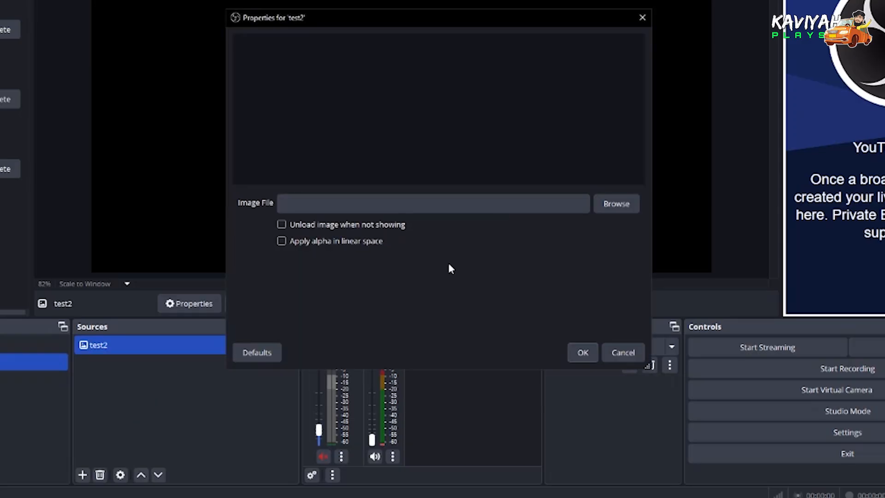
- Load battlefield_4_-_hannah_and_irish.jpg from the D: drive's G - Drive/New folder (4) into the test2 image source and accept its properties
{"action": "left_click", "coordinate": [619, 204]}
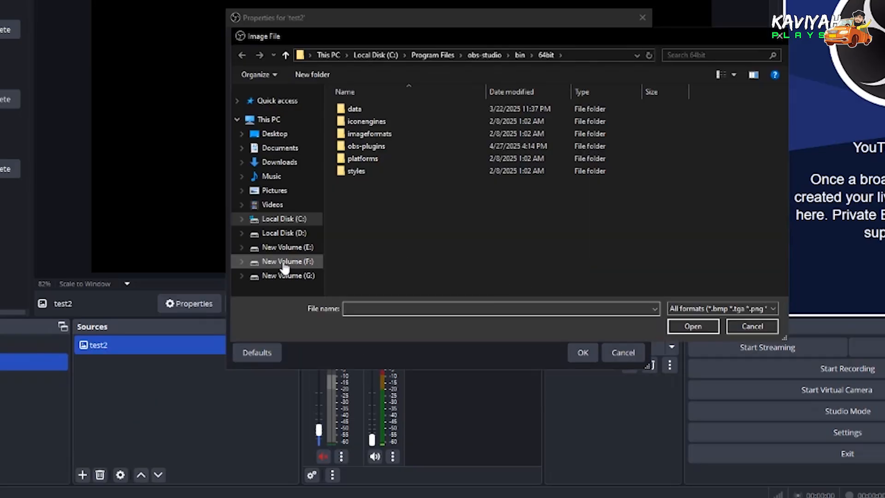
{"action": "left_click", "coordinate": [283, 233]}
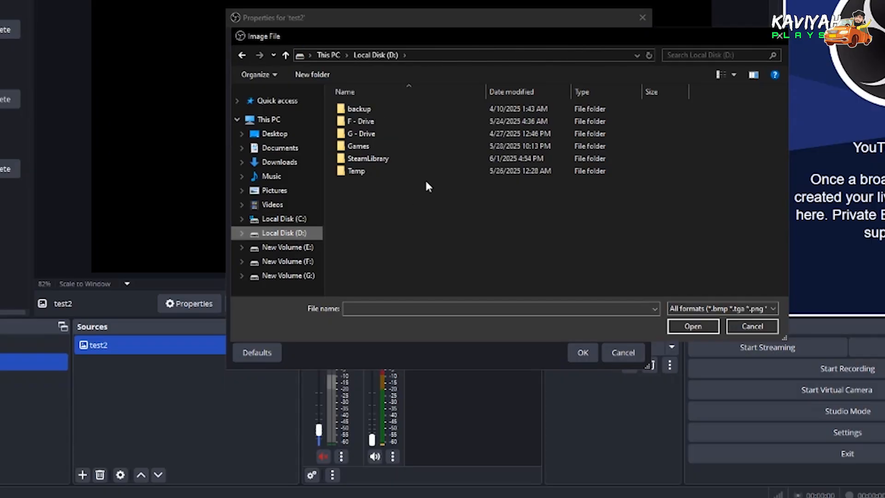
{"action": "double_click", "coordinate": [386, 134]}
{"action": "double_click", "coordinate": [553, 122]}
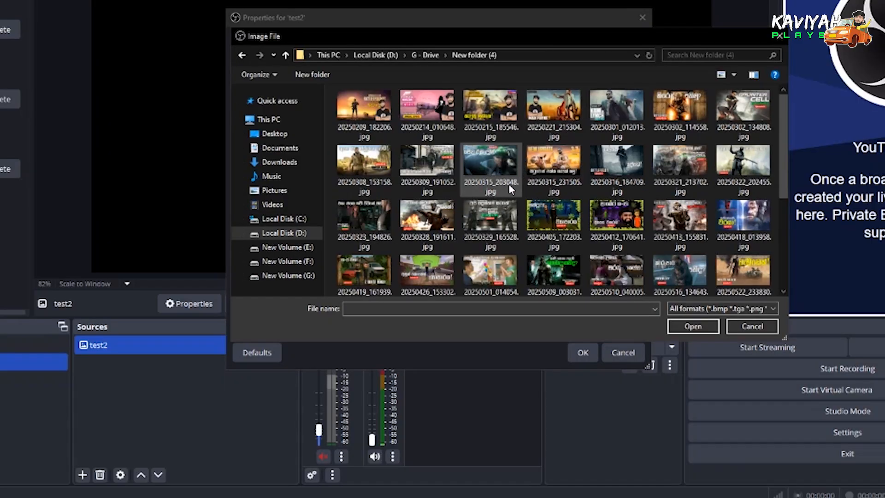
{"action": "scroll", "coordinate": [521, 203], "scroll_direction": "down", "scroll_amount": 3}
{"action": "scroll", "coordinate": [502, 207], "scroll_direction": "down", "scroll_amount": 2}
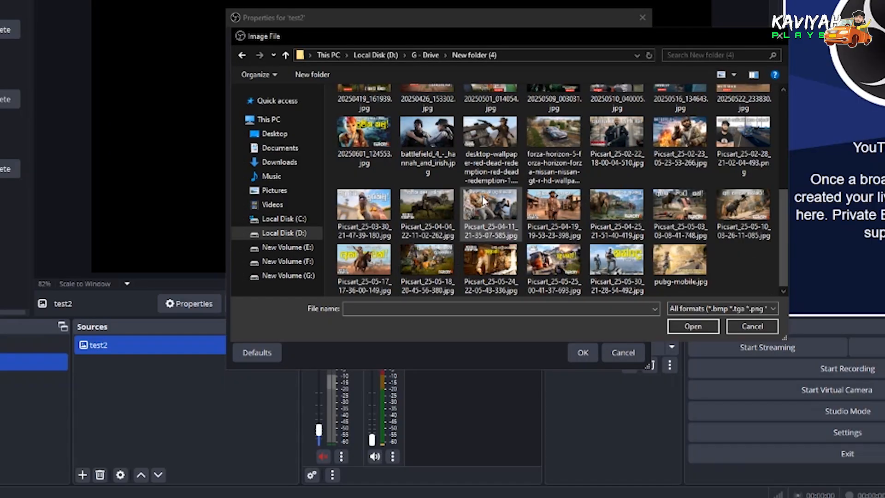
{"action": "left_click", "coordinate": [488, 138]}
{"action": "left_click", "coordinate": [453, 140]}
{"action": "left_click", "coordinate": [693, 327]}
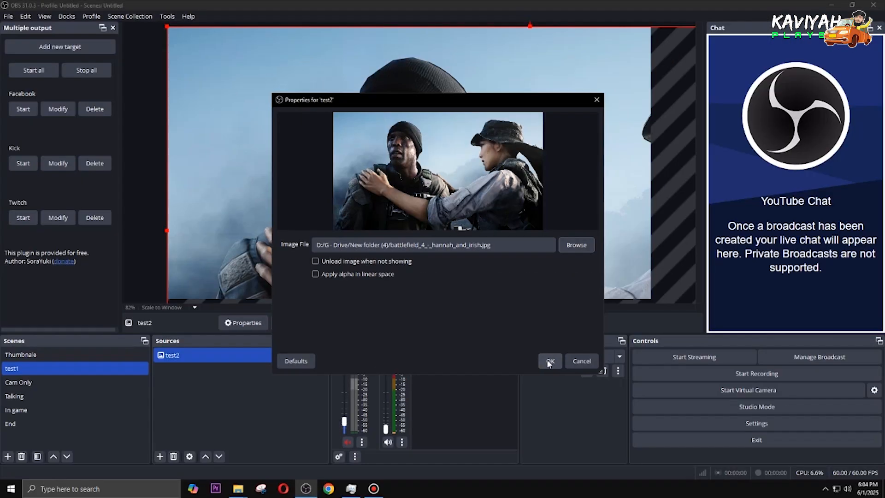
{"action": "left_click", "coordinate": [548, 364]}
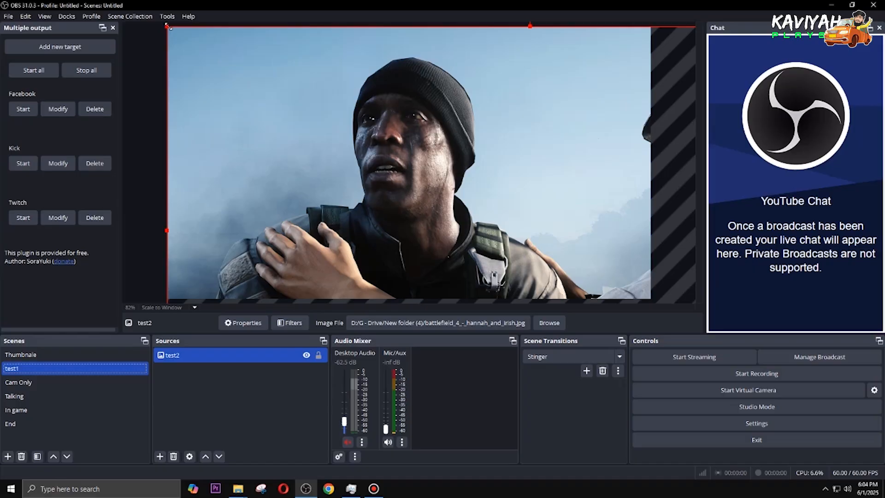
- Scale and reposition the test2 image so that it exactly fills the preview canvas, leaving it deselected
{"action": "left_click_drag", "start_coordinate": [168, 27], "coordinate": [206, 92]}
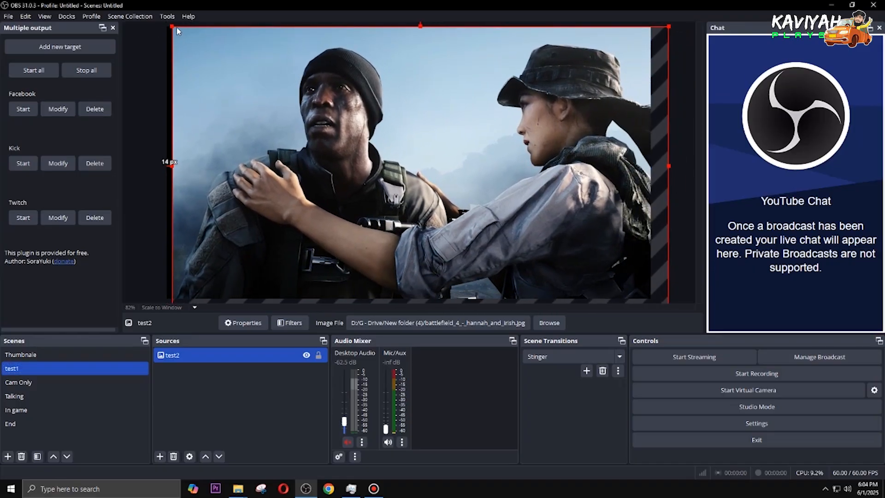
{"action": "left_click_drag", "start_coordinate": [173, 26], "coordinate": [316, 109]}
{"action": "left_click_drag", "start_coordinate": [377, 183], "coordinate": [227, 107]}
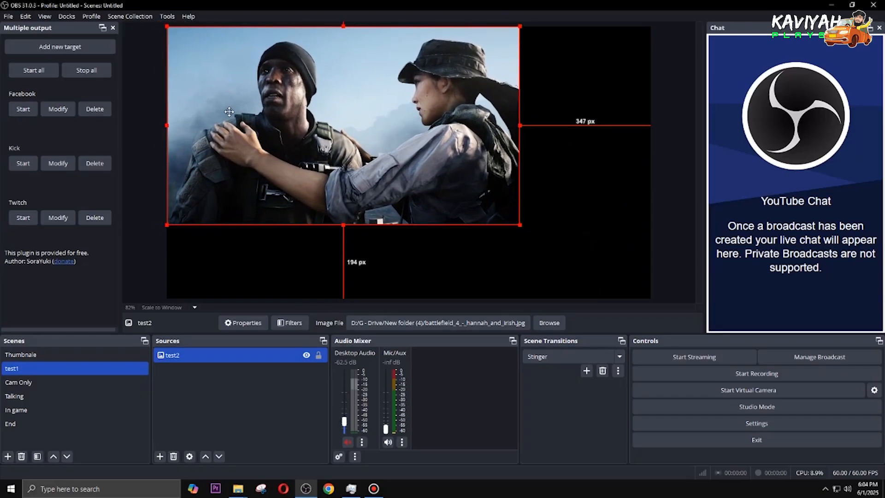
{"action": "left_click_drag", "start_coordinate": [524, 230], "coordinate": [629, 299]}
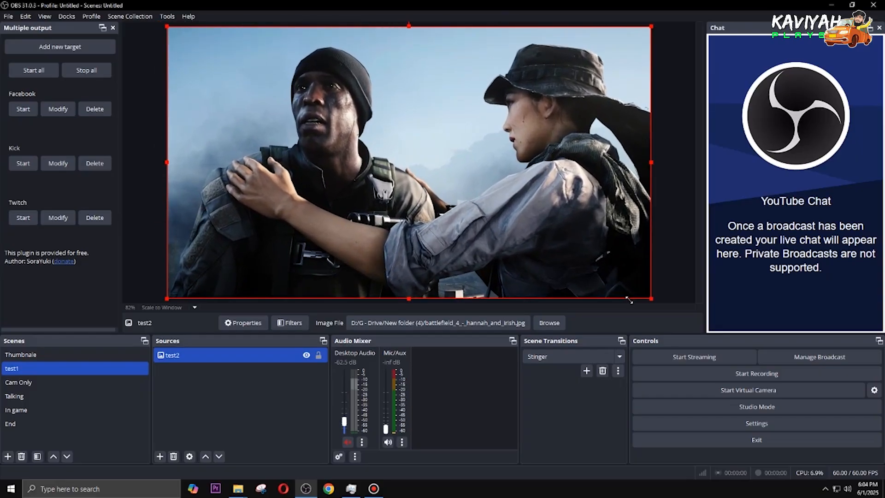
{"action": "left_click", "coordinate": [682, 192]}
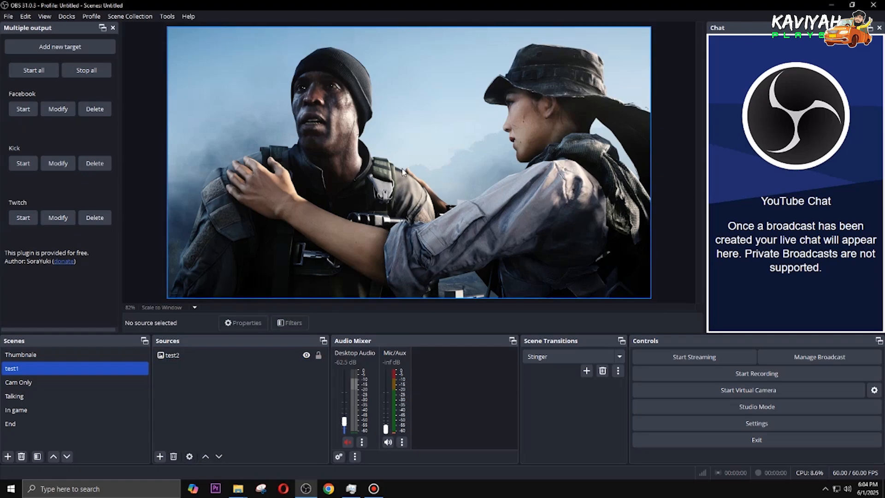
- Lock the test2 source against movement, trying it unlocked as well, and toggle its visibility off and back on
{"action": "left_click_drag", "start_coordinate": [402, 172], "coordinate": [419, 186]}
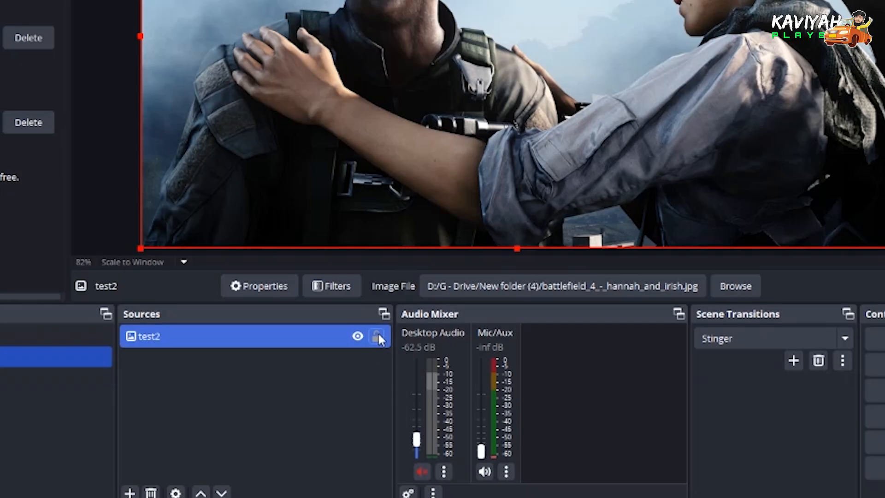
{"action": "left_click", "coordinate": [377, 336]}
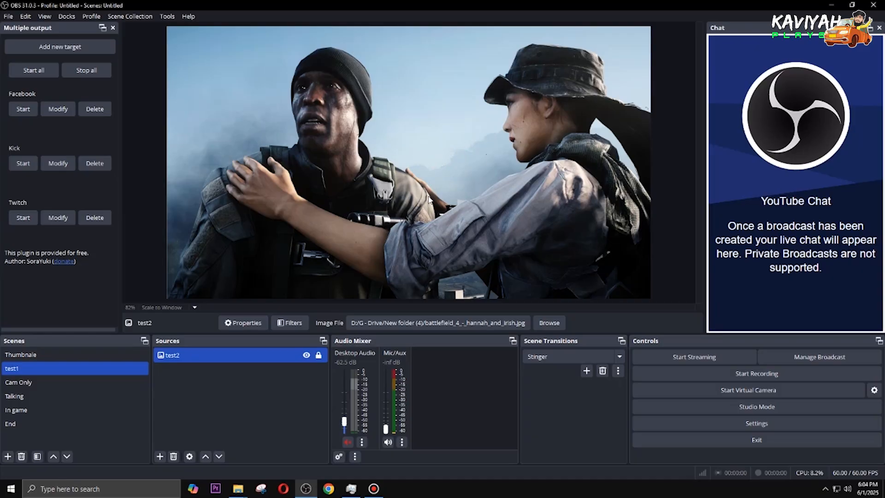
{"action": "left_click", "coordinate": [318, 355]}
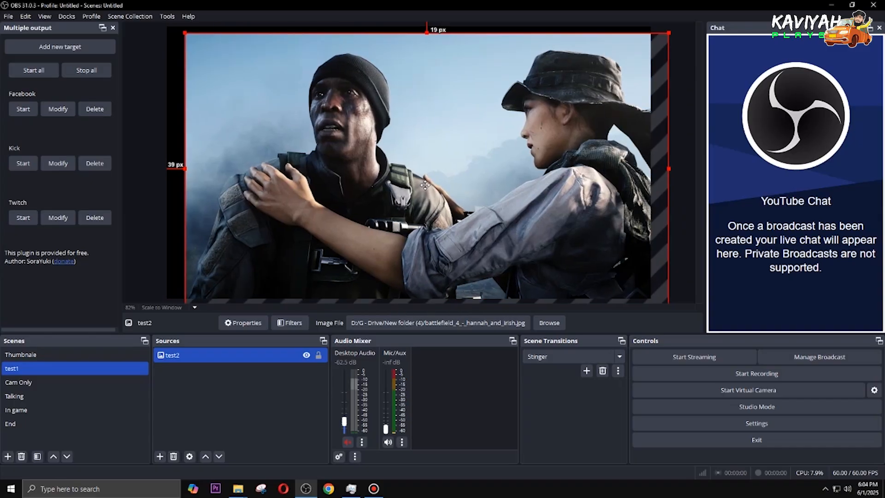
{"action": "left_click", "coordinate": [306, 355]}
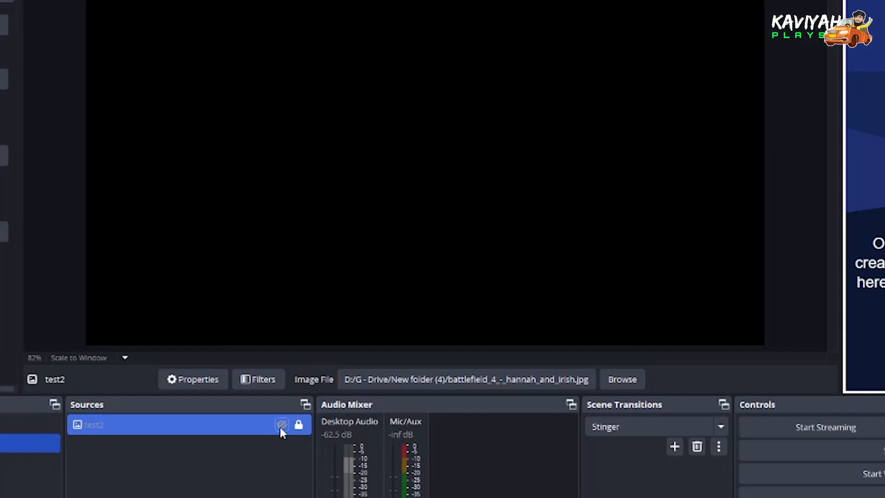
{"action": "left_click", "coordinate": [281, 427]}
{"action": "left_click", "coordinate": [134, 497]}
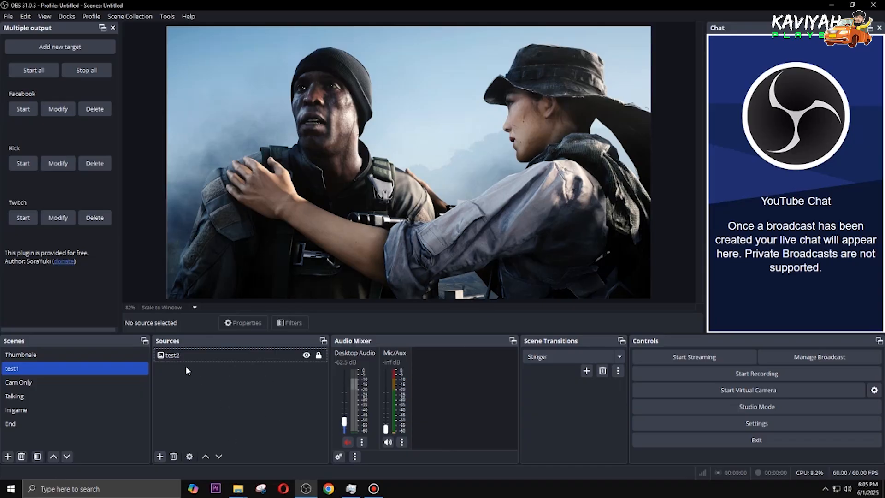
- Add a new visible Audio Output Capture source using Speakers (USB Audio Device) to test1, and set the system speaker volume to 77
{"action": "left_click", "coordinate": [160, 456]}
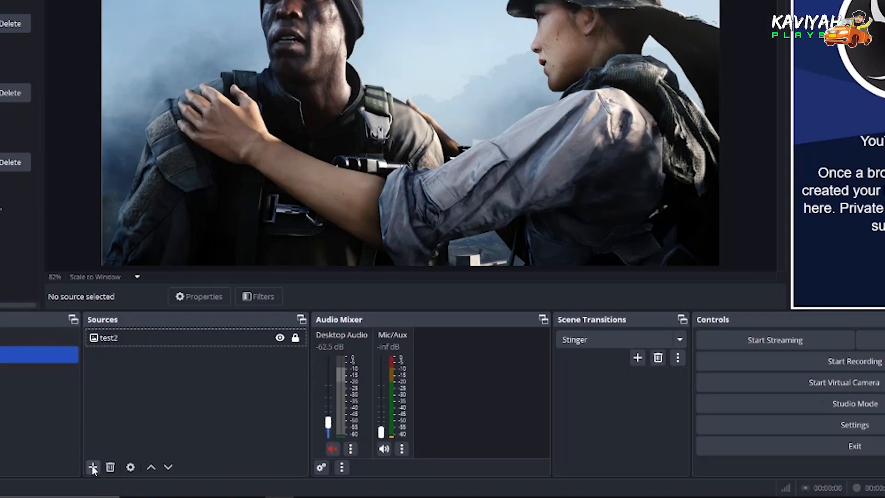
{"action": "left_click", "coordinate": [92, 467]}
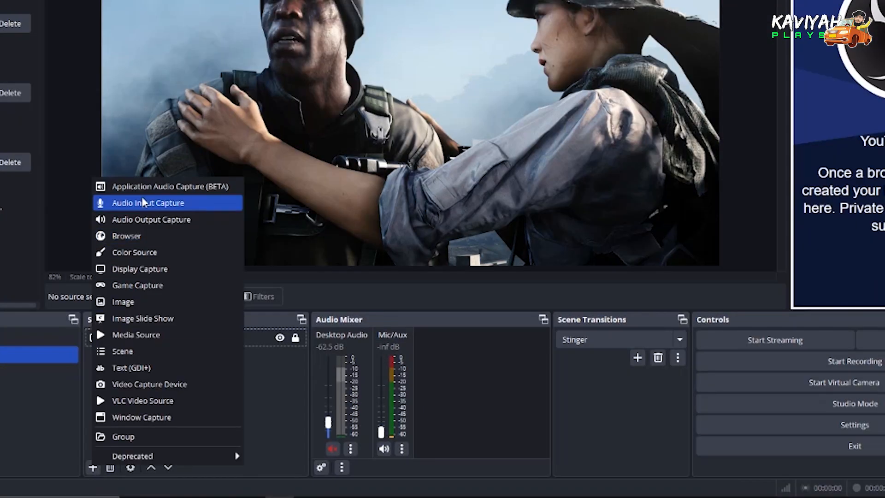
{"action": "left_click", "coordinate": [148, 221]}
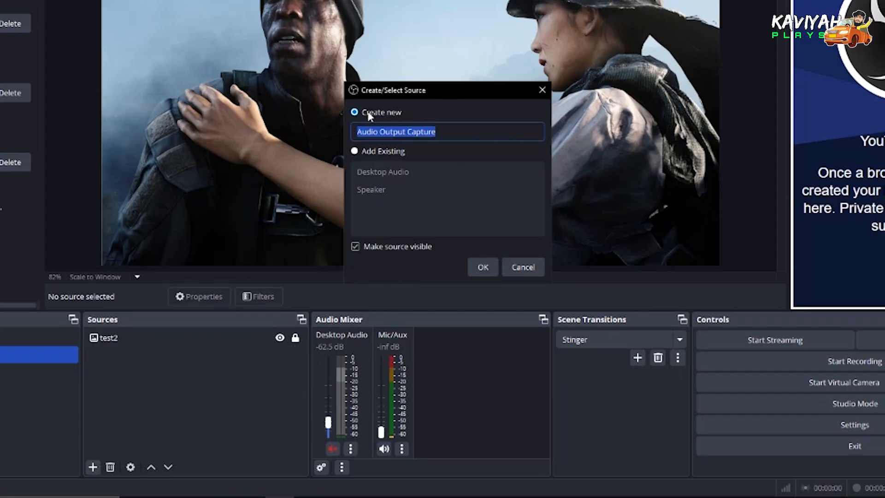
{"action": "left_click", "coordinate": [483, 270]}
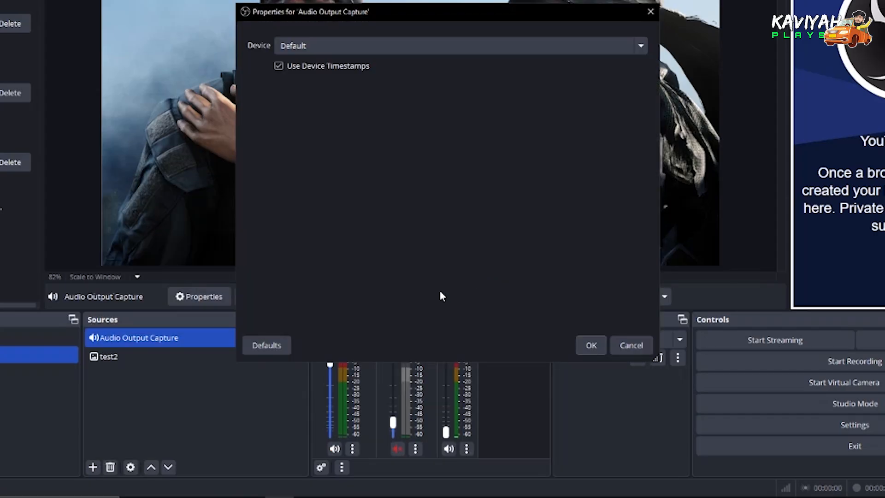
{"action": "left_click", "coordinate": [319, 54]}
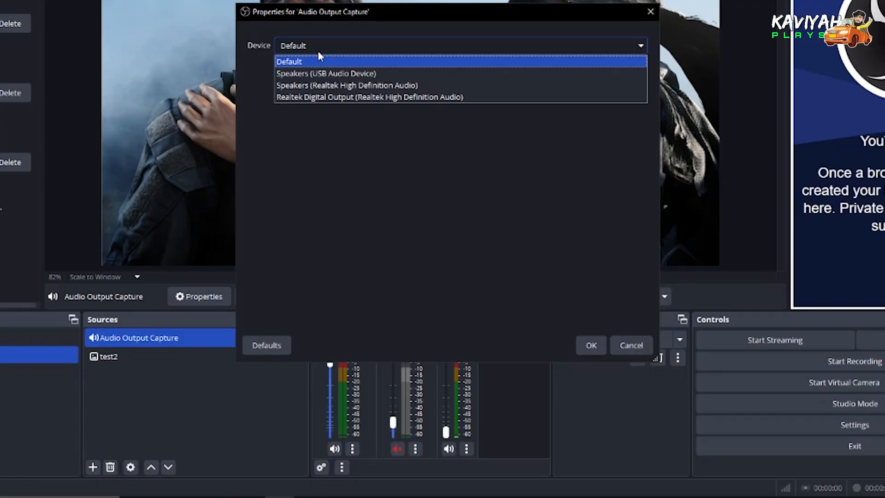
{"action": "left_click", "coordinate": [329, 78]}
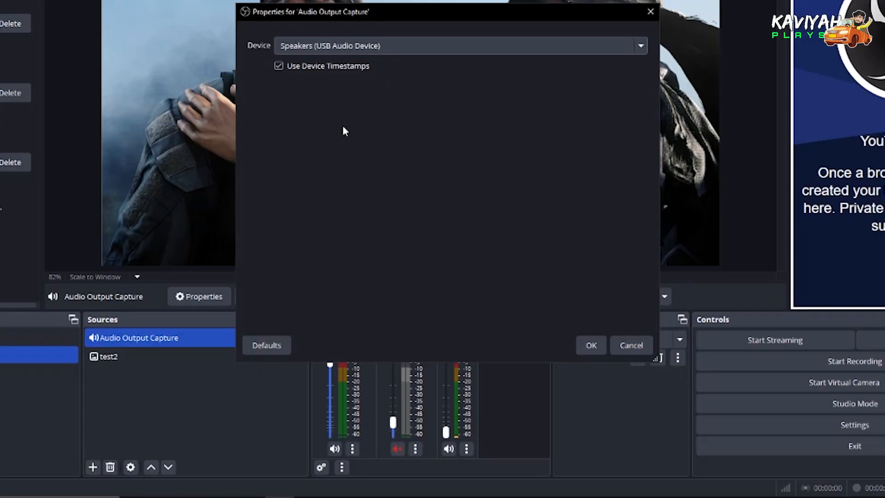
{"action": "left_click", "coordinate": [590, 345]}
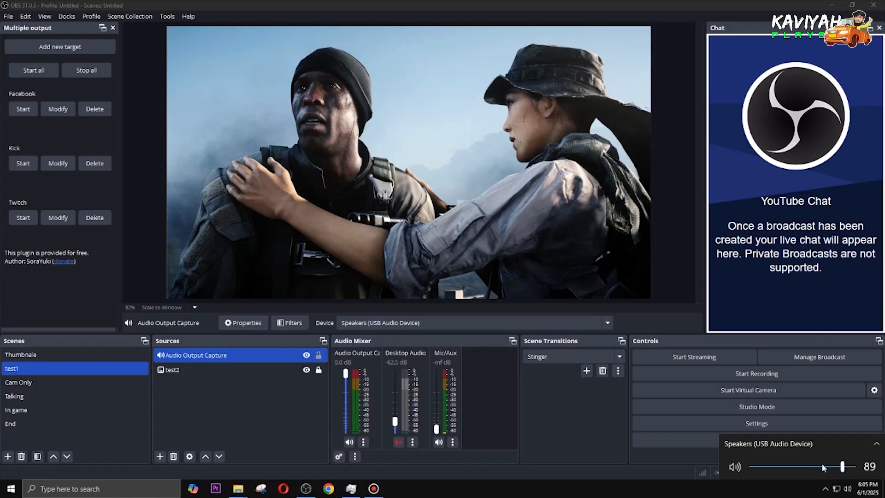
{"action": "left_click", "coordinate": [831, 467]}
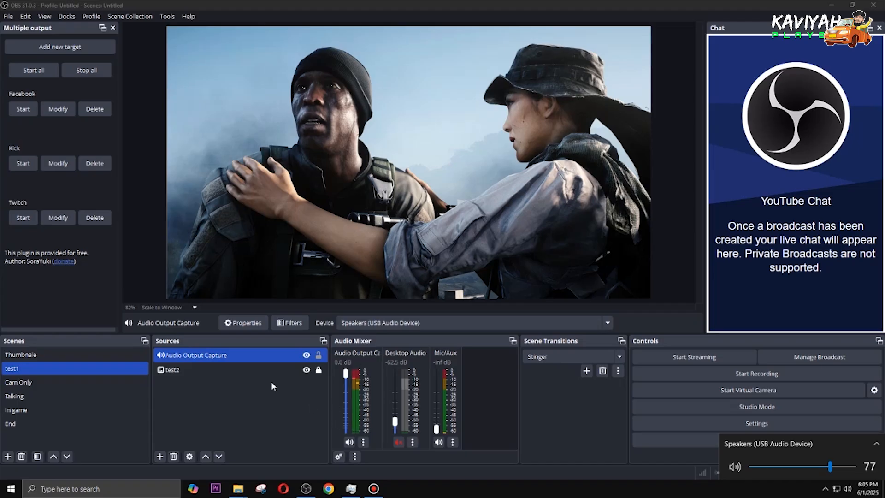
- Move the Audio Output Capture source below test2 in the source order
{"action": "left_click", "coordinate": [125, 318]}
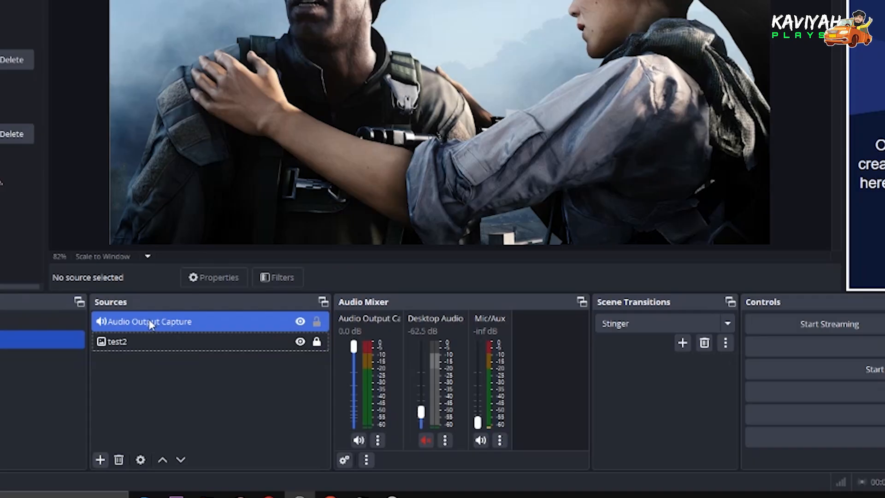
{"action": "left_click_drag", "start_coordinate": [147, 324], "coordinate": [141, 357]}
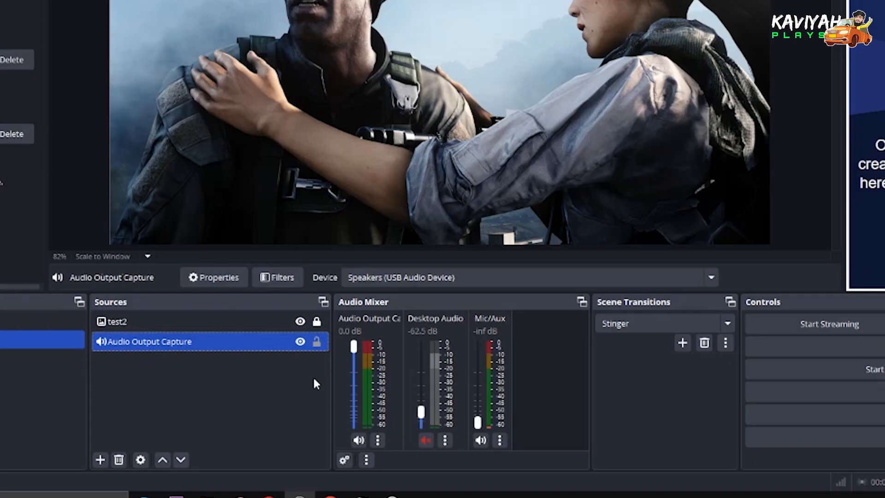
{"action": "left_click", "coordinate": [270, 394]}
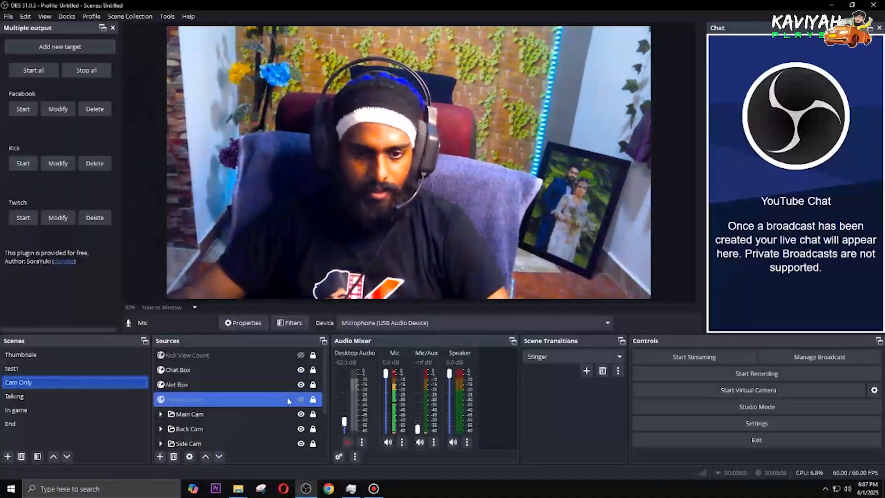
- Make the Viewer Count source visible in the Cam Only scene and look over the scene's other sources
{"action": "left_click", "coordinate": [301, 400]}
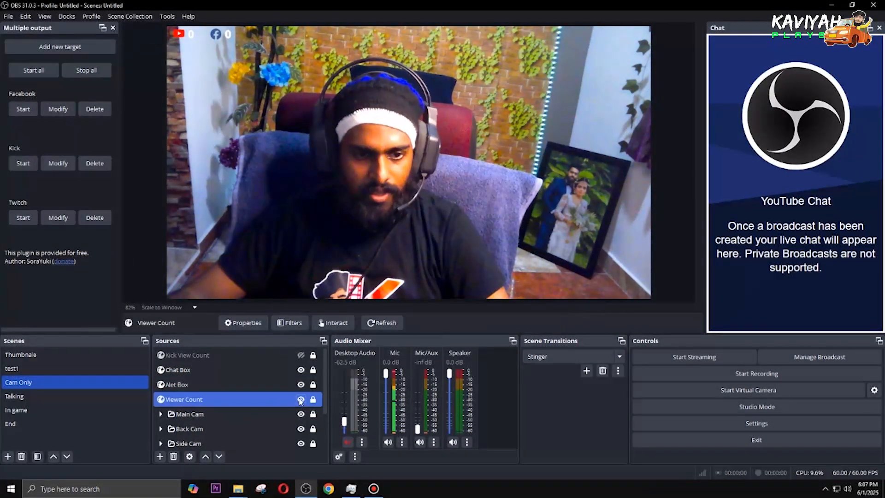
{"action": "left_click", "coordinate": [233, 370], "text": "ctrl"}
{"action": "left_click", "coordinate": [216, 369], "text": "ctrl"}
{"action": "left_click", "coordinate": [206, 381], "text": "ctrl"}
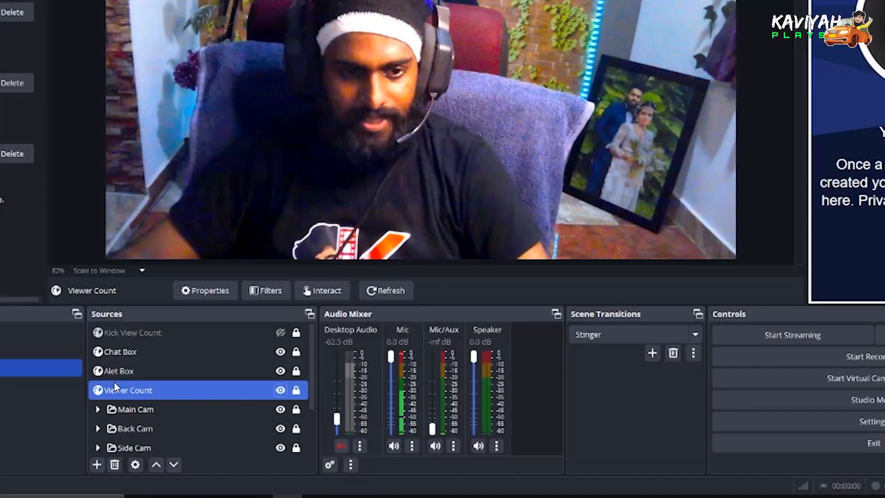
{"action": "scroll", "coordinate": [172, 401], "scroll_direction": "down", "scroll_amount": 1}
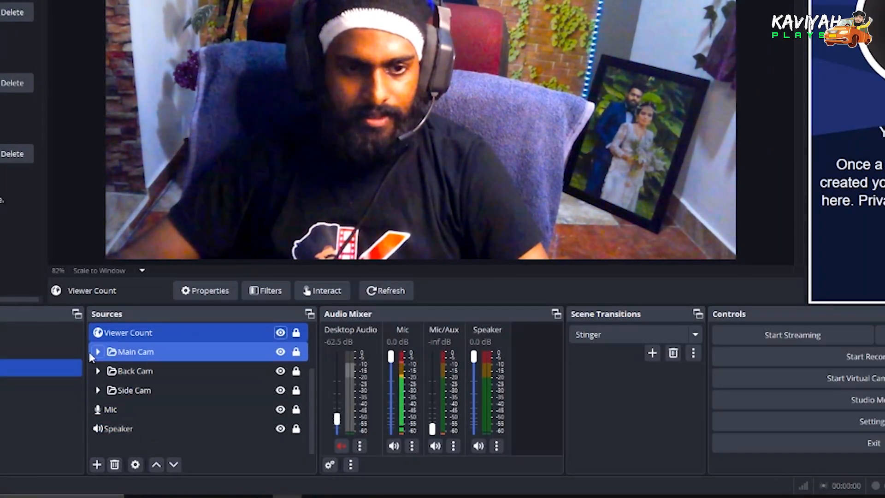
- Look over the available source types, and examine the Mic source's audio filters and Noise Suppression method
{"action": "left_click", "coordinate": [97, 464]}
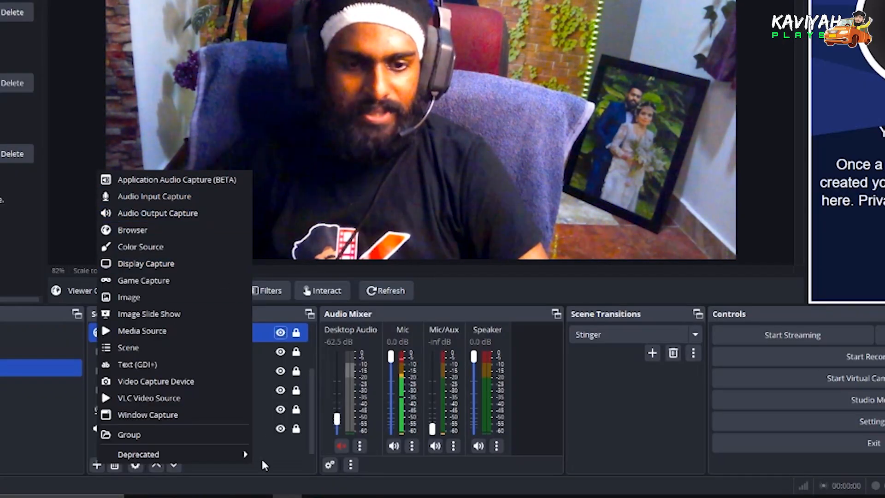
{"action": "left_click", "coordinate": [267, 409]}
{"action": "left_click", "coordinate": [280, 291]}
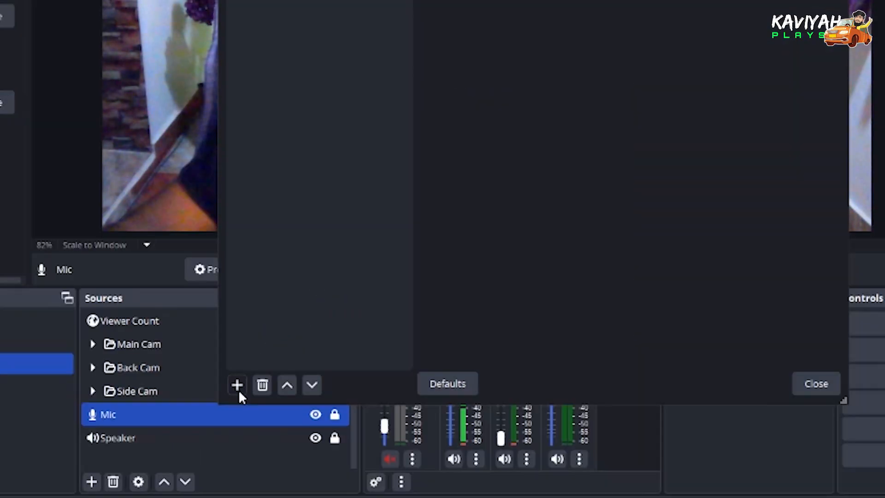
{"action": "left_click", "coordinate": [251, 395]}
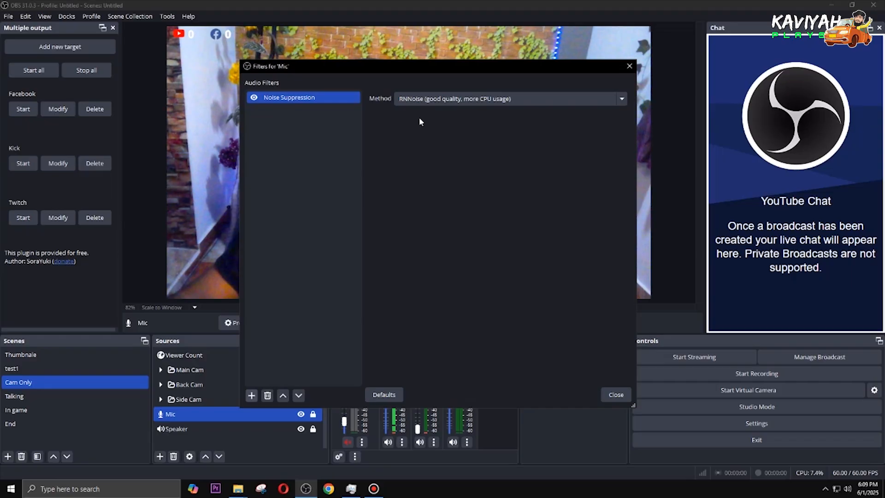
{"action": "left_click", "coordinate": [456, 98]}
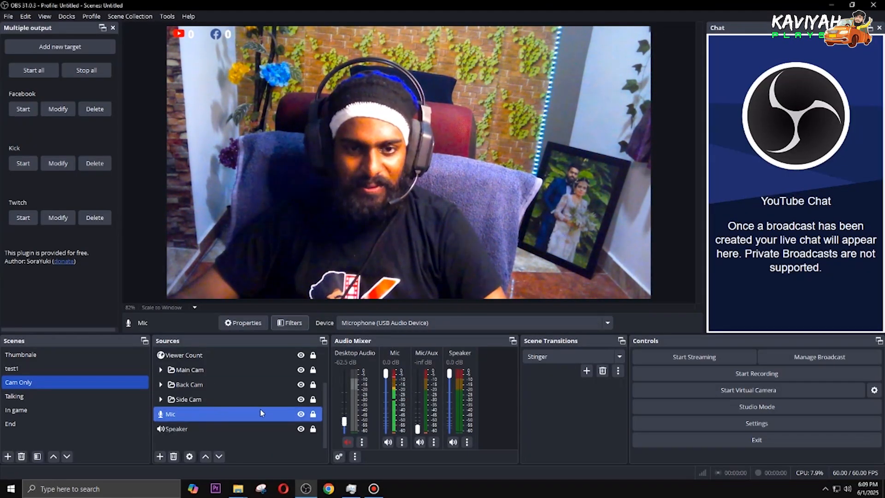
{"action": "left_click", "coordinate": [196, 401], "text": "ctrl"}
{"action": "left_click", "coordinate": [197, 401], "text": "ctrl"}
{"action": "left_click", "coordinate": [202, 358], "text": "ctrl"}
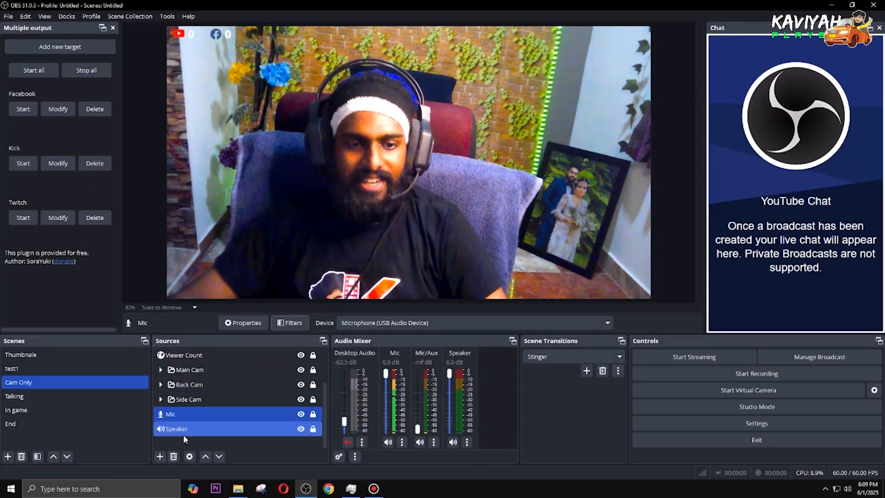
{"action": "left_click", "coordinate": [198, 440]}
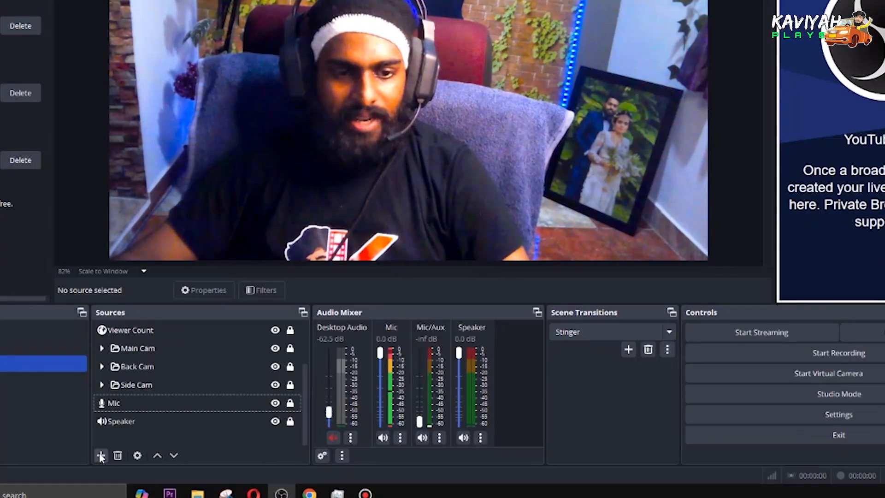
- Create a new visible Video Capture Device source in the Cam Only scene and look through its camera device choices and settings
{"action": "left_click", "coordinate": [160, 456]}
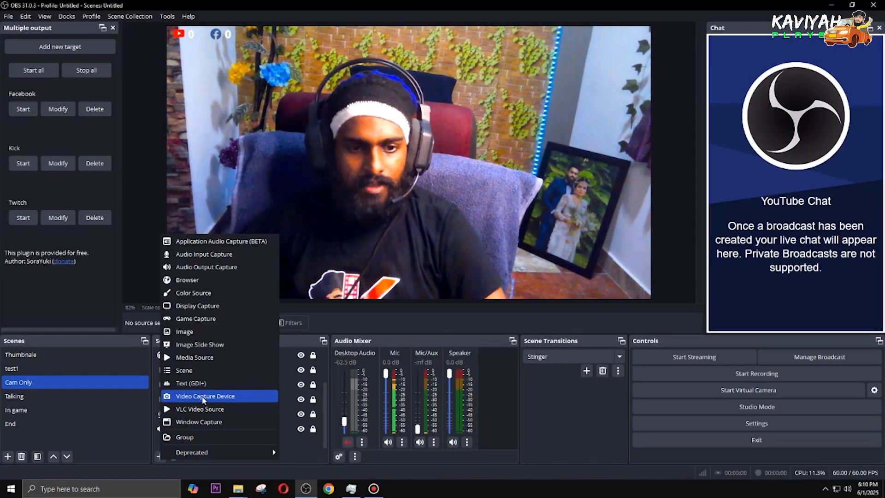
{"action": "left_click", "coordinate": [155, 380]}
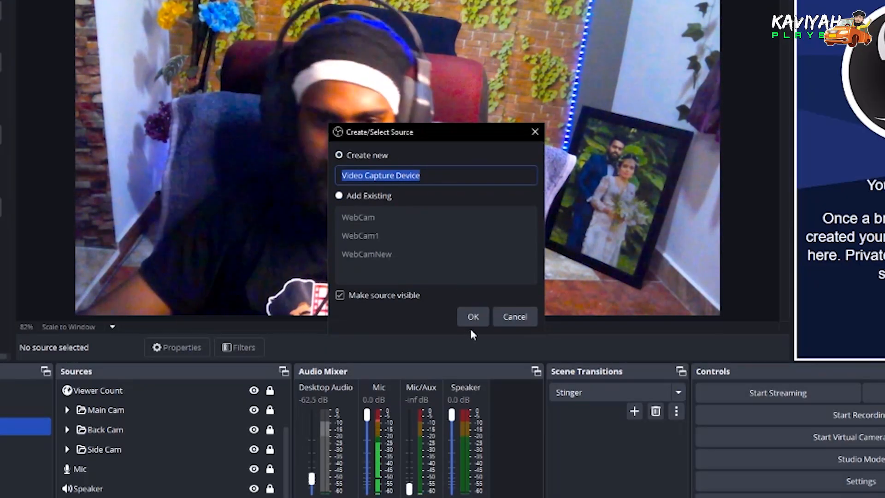
{"action": "left_click", "coordinate": [473, 316]}
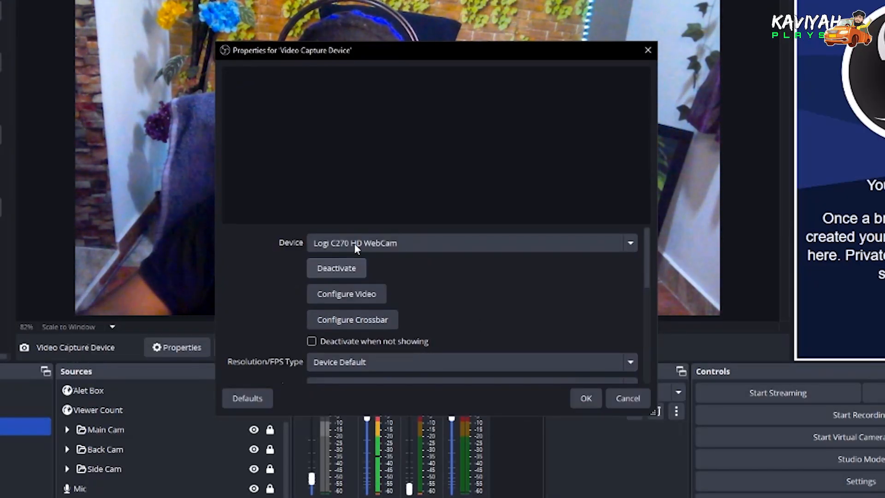
{"action": "left_click", "coordinate": [444, 245]}
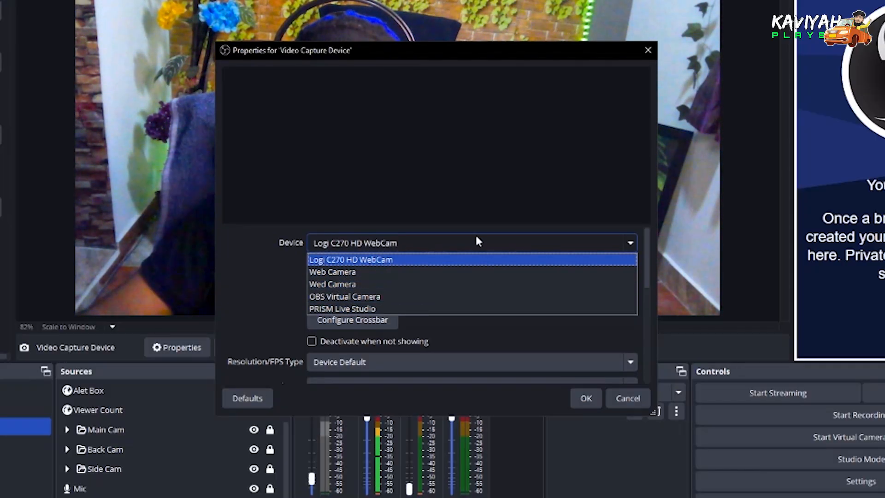
{"action": "left_click", "coordinate": [252, 248]}
{"action": "scroll", "coordinate": [254, 309], "scroll_direction": "down", "scroll_amount": 2}
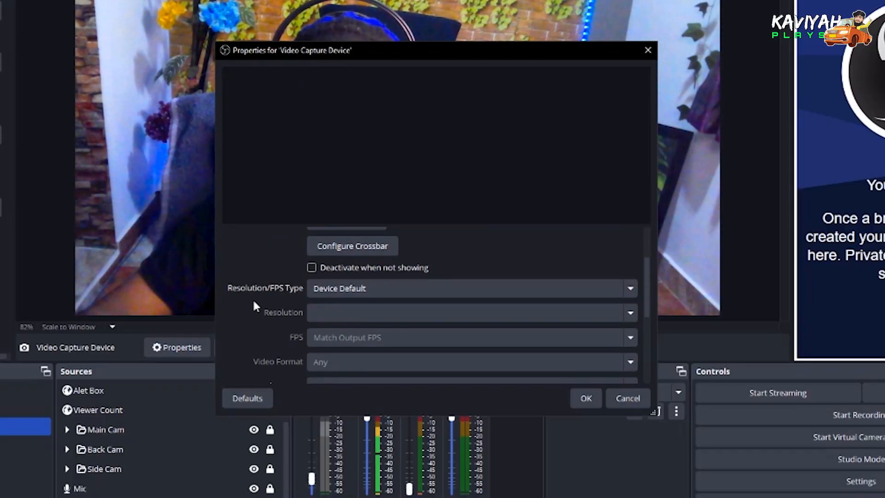
{"action": "scroll", "coordinate": [271, 273], "scroll_direction": "up", "scroll_amount": 2}
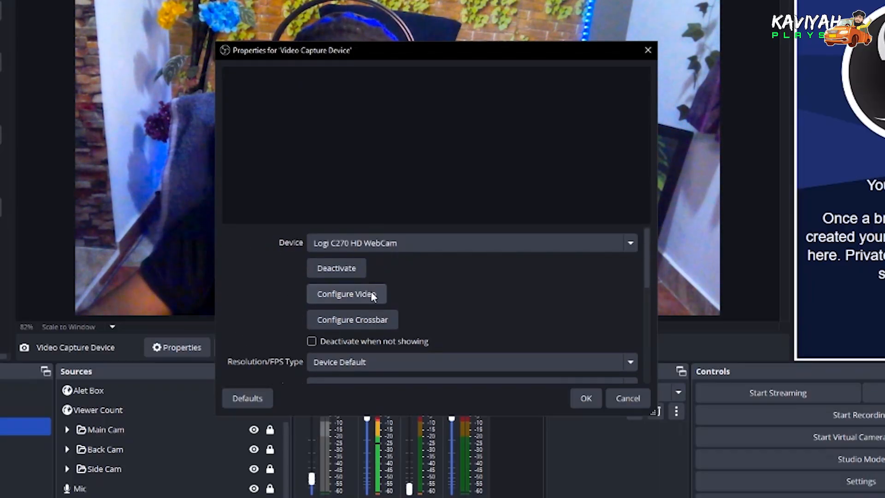
- Set the Video Capture Device's Resolution/FPS Type to Custom and examine its resolution, colour, buffering and audio output options
{"action": "scroll", "coordinate": [373, 296], "scroll_direction": "down", "scroll_amount": 1}
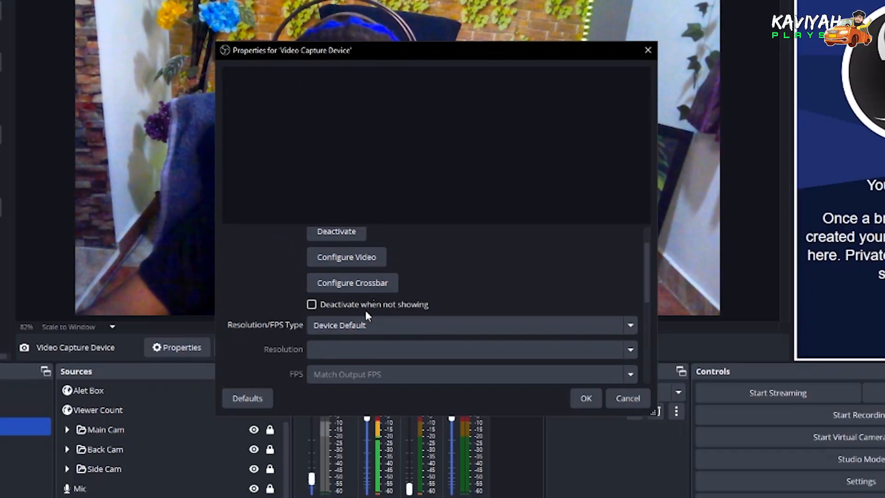
{"action": "left_click", "coordinate": [378, 328]}
{"action": "left_click", "coordinate": [376, 344]}
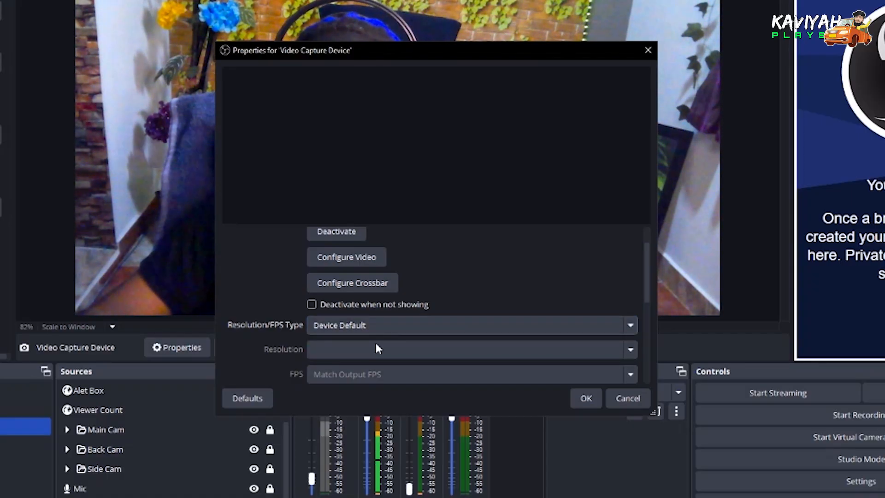
{"action": "left_click", "coordinate": [353, 324]}
{"action": "left_click", "coordinate": [345, 357]}
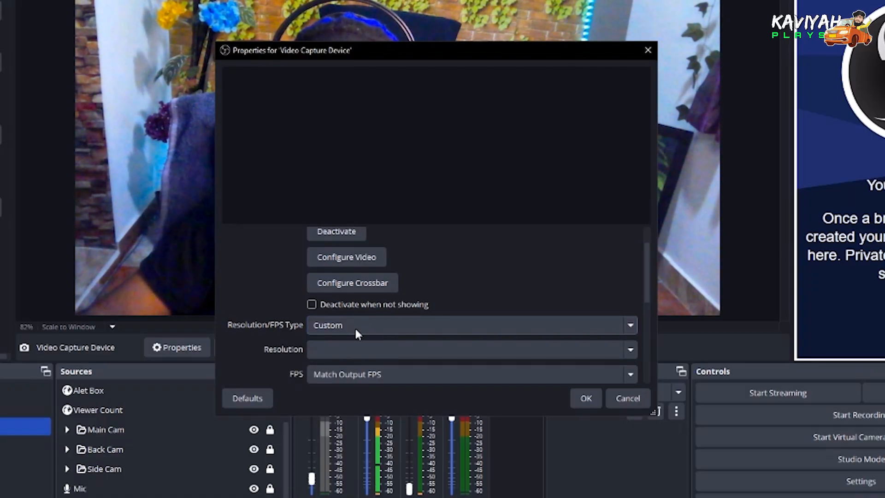
{"action": "scroll", "coordinate": [355, 327], "scroll_direction": "down", "scroll_amount": 3}
{"action": "scroll", "coordinate": [276, 319], "scroll_direction": "up", "scroll_amount": 2}
{"action": "left_click", "coordinate": [391, 313]}
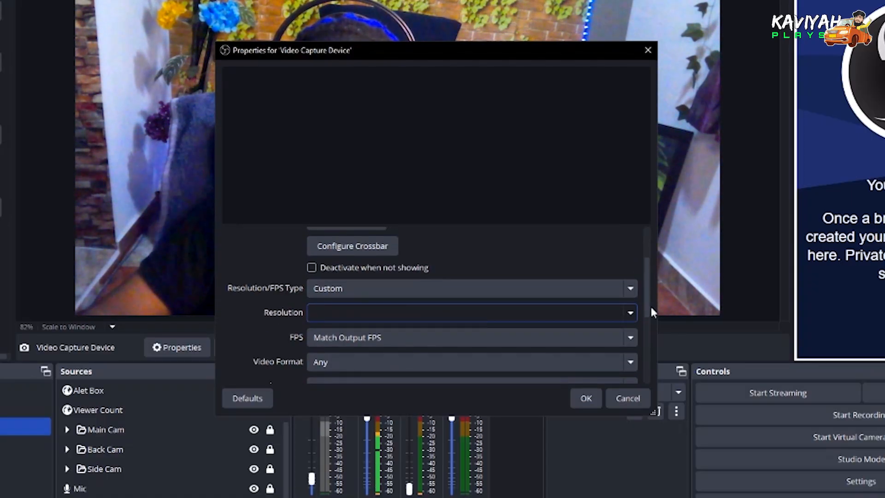
{"action": "left_click", "coordinate": [630, 312]}
{"action": "left_click", "coordinate": [629, 313]}
{"action": "scroll", "coordinate": [277, 350], "scroll_direction": "down", "scroll_amount": 4}
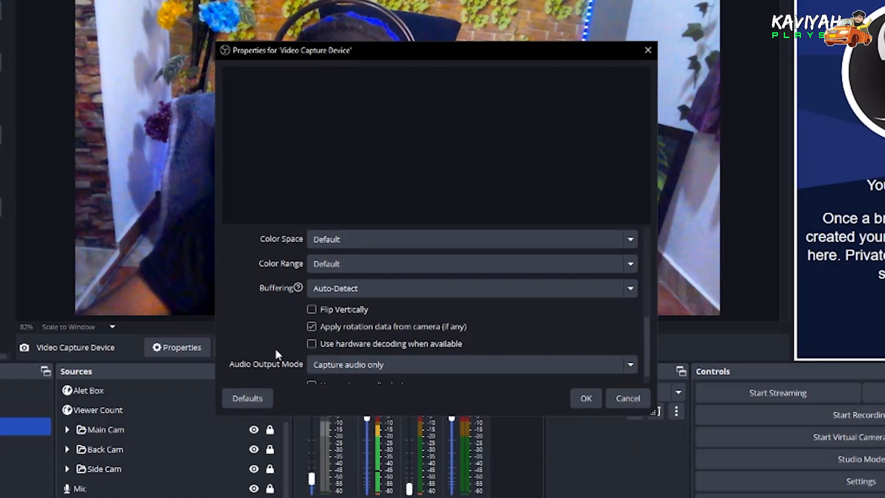
{"action": "scroll", "coordinate": [275, 347], "scroll_direction": "down", "scroll_amount": 1}
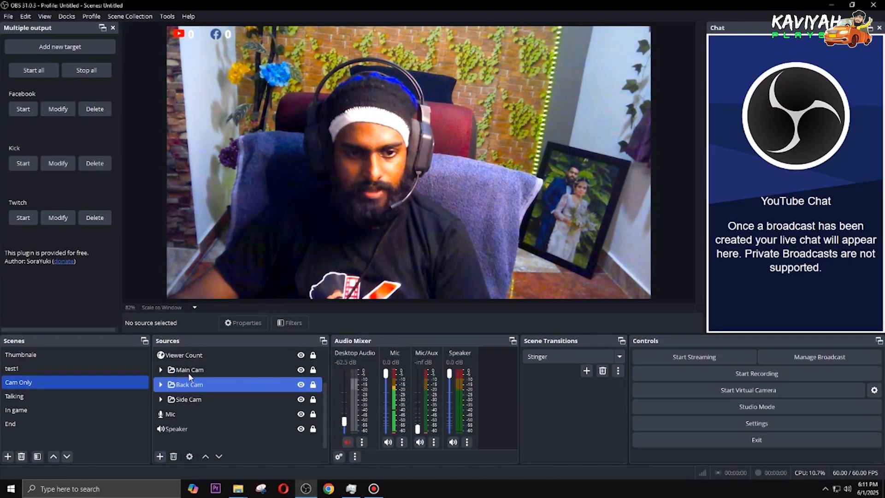
- Hide the Main Cam and Back Cam groups in turn to view the camera angles beneath, and show both groups again
{"action": "left_click", "coordinate": [301, 369]}
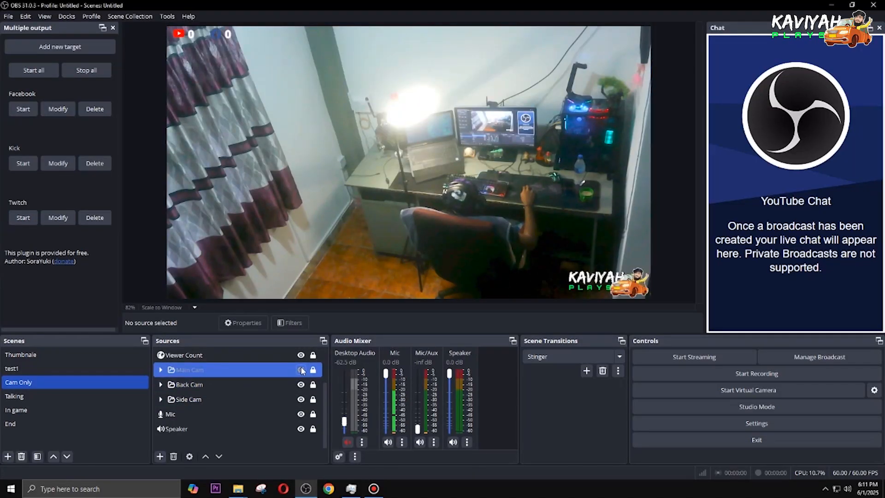
{"action": "left_click", "coordinate": [301, 384]}
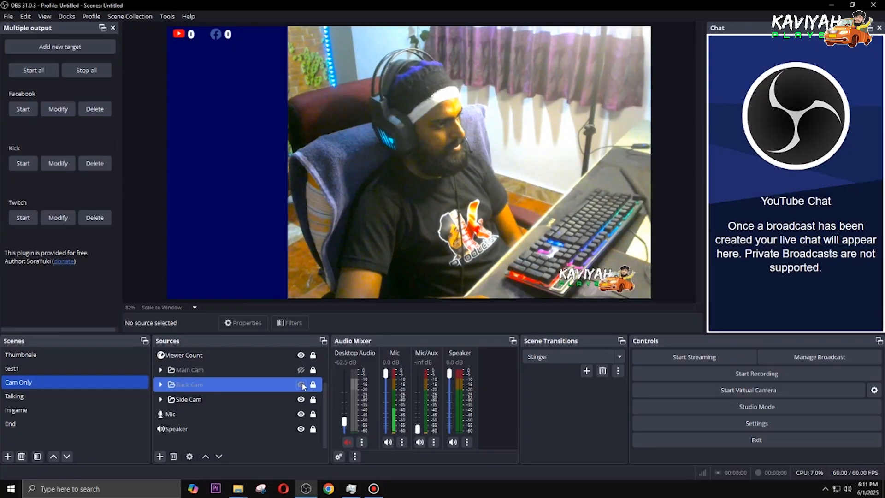
{"action": "left_click", "coordinate": [301, 384]}
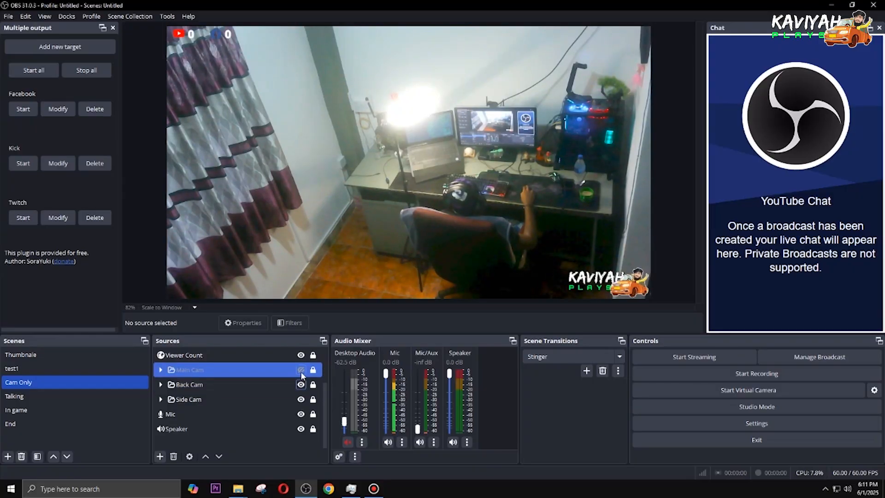
{"action": "left_click", "coordinate": [301, 369]}
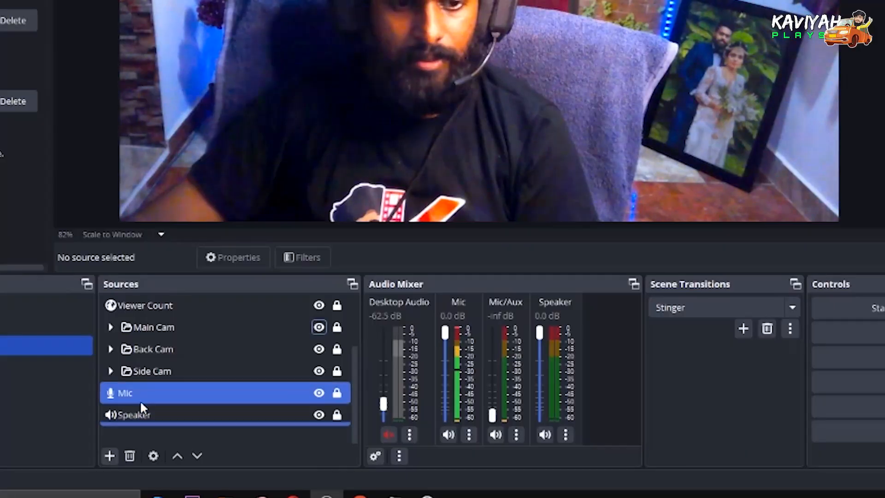
- Select the Mic and Speaker sources together in the Cam Only scene
{"action": "left_click", "coordinate": [180, 417]}
{"action": "left_click", "coordinate": [182, 427], "text": "ctrl"}
{"action": "left_click", "coordinate": [142, 410]}
{"action": "left_click", "coordinate": [144, 398], "text": "ctrl"}
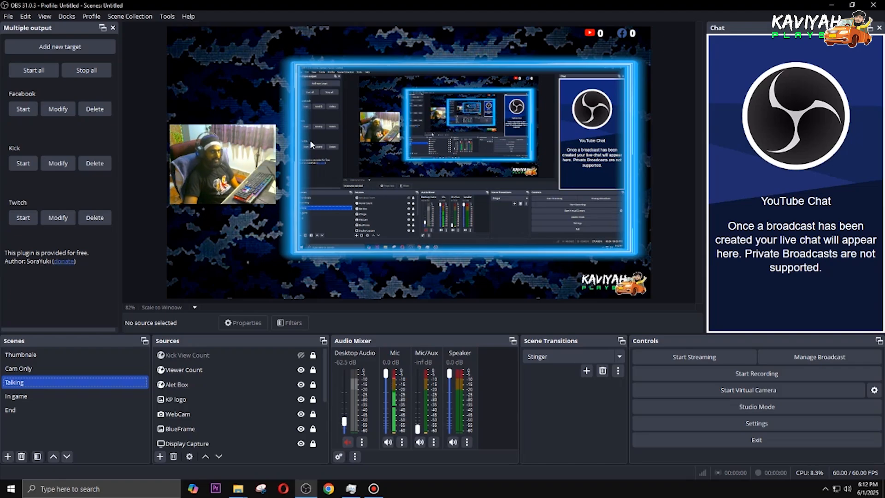
- Look over the Talking scene's sources from Alet Box down to Mic and Speaker
{"action": "left_click", "coordinate": [203, 384]}
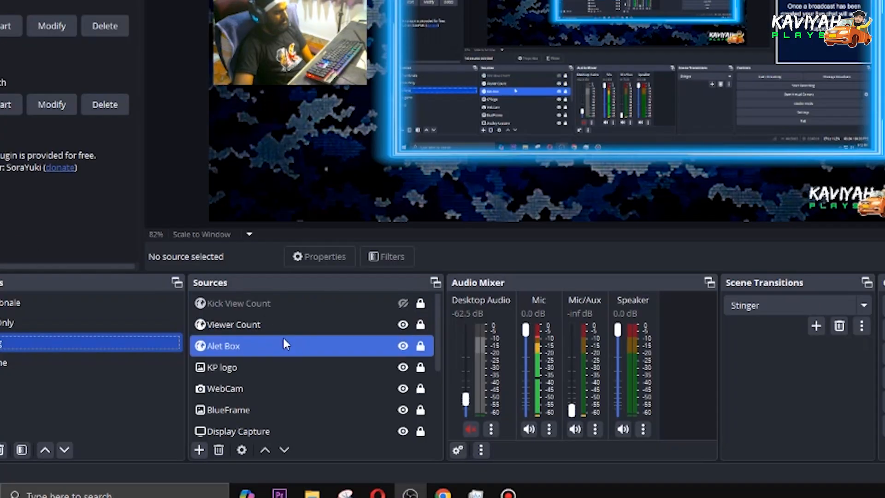
{"action": "scroll", "coordinate": [288, 336], "scroll_direction": "down", "scroll_amount": 3}
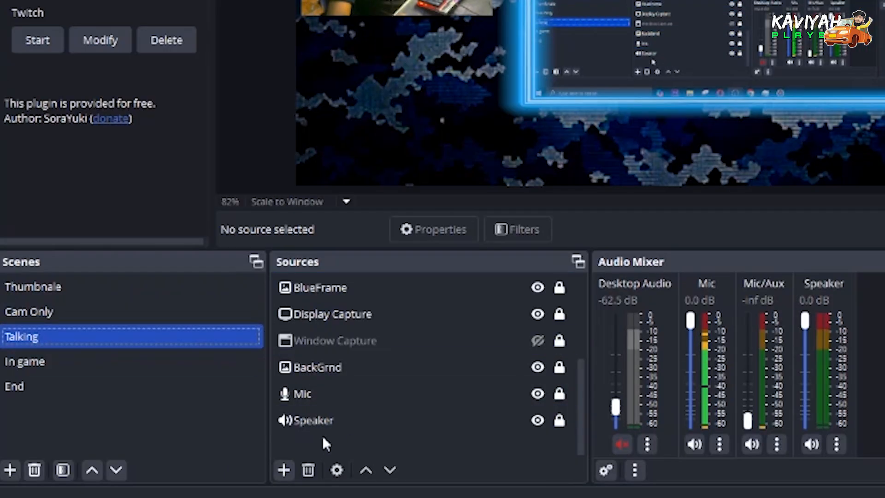
{"action": "left_click", "coordinate": [339, 418]}
{"action": "left_click", "coordinate": [332, 392]}
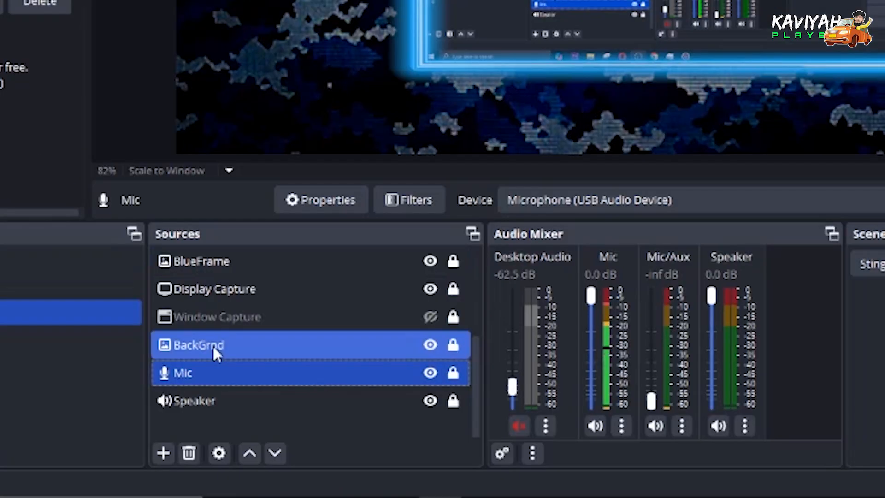
- Look over the available source types and examine the properties of the BackGrnd image source
{"action": "left_click", "coordinate": [186, 399]}
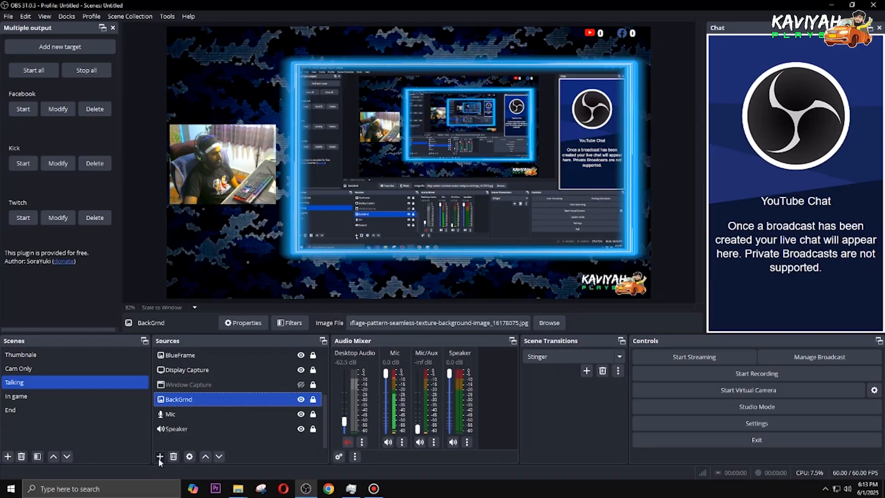
{"action": "left_click", "coordinate": [164, 454]}
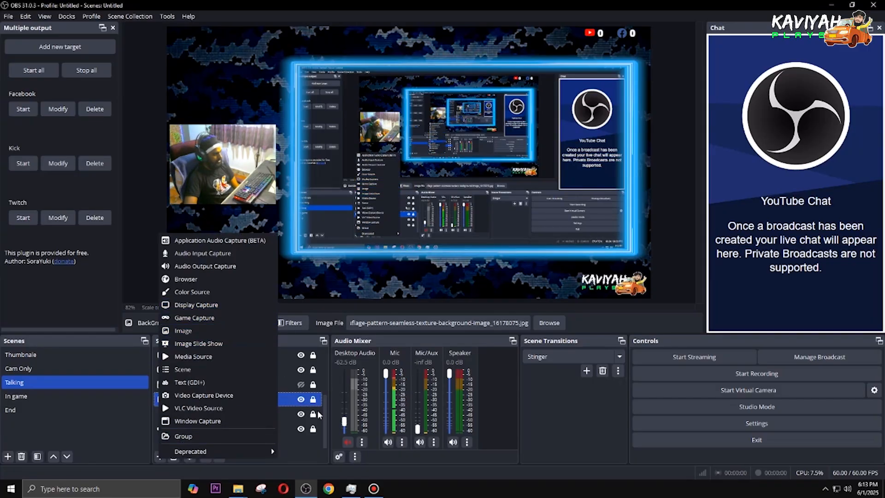
{"action": "left_click", "coordinate": [303, 449]}
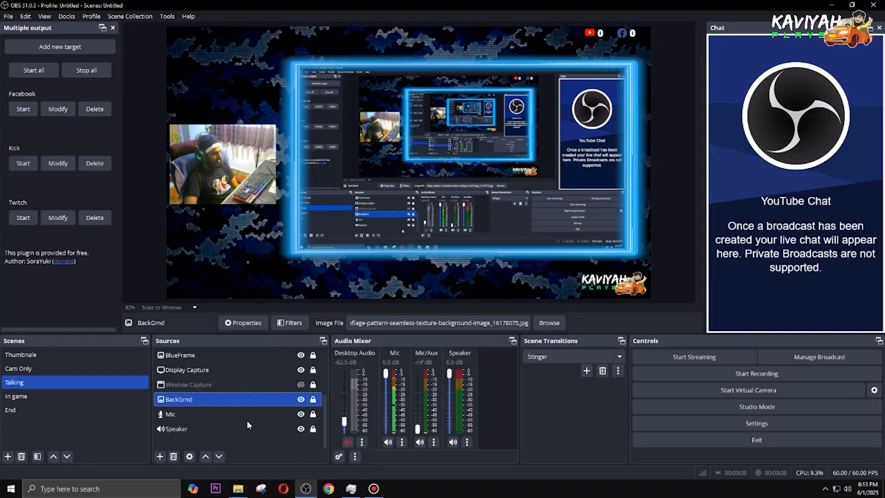
{"action": "double_click", "coordinate": [194, 400]}
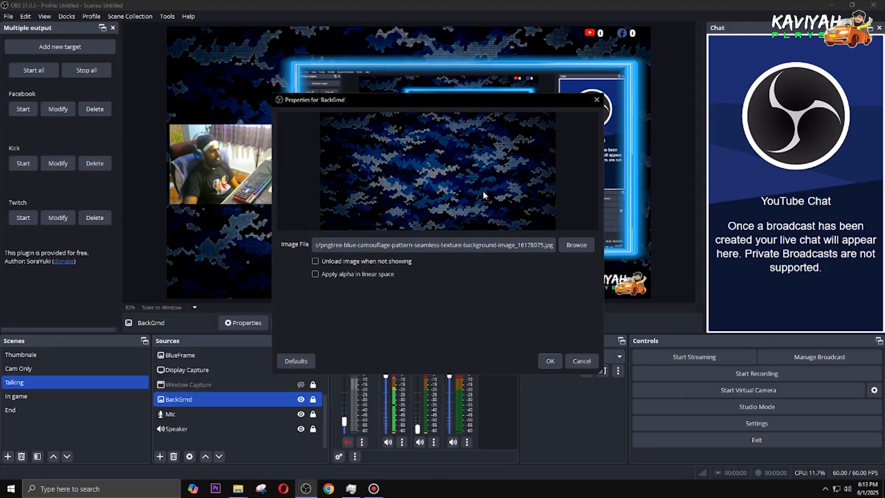
{"action": "left_click", "coordinate": [549, 362]}
- Select the Display Capture source in the Talking scene and view the source types that can be added
{"action": "scroll", "coordinate": [240, 414], "scroll_direction": "up", "scroll_amount": 2}
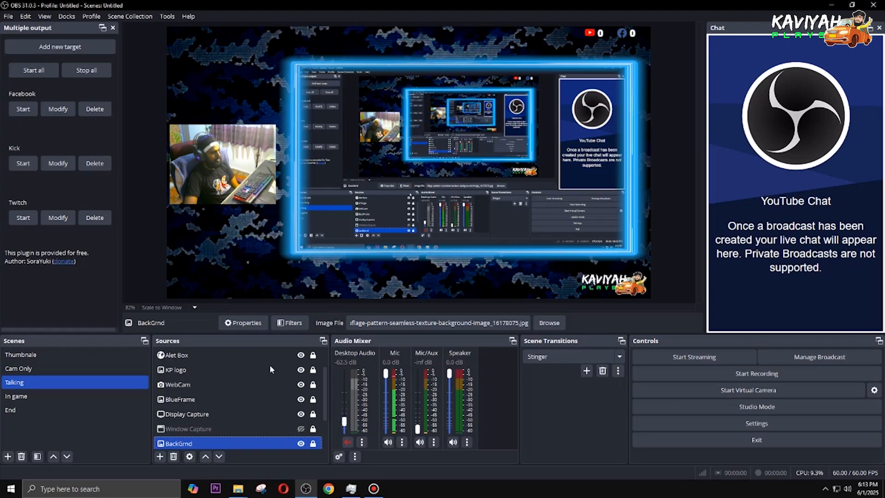
{"action": "scroll", "coordinate": [230, 413], "scroll_direction": "down", "scroll_amount": 1}
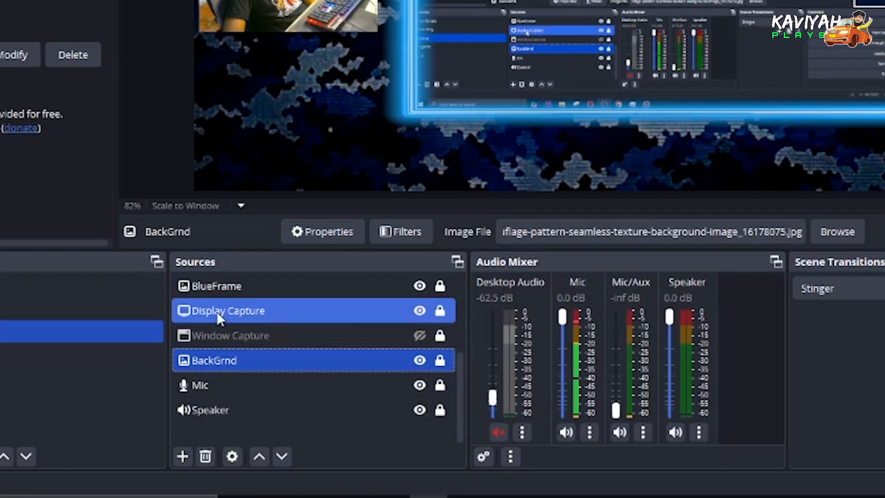
{"action": "left_click", "coordinate": [228, 319]}
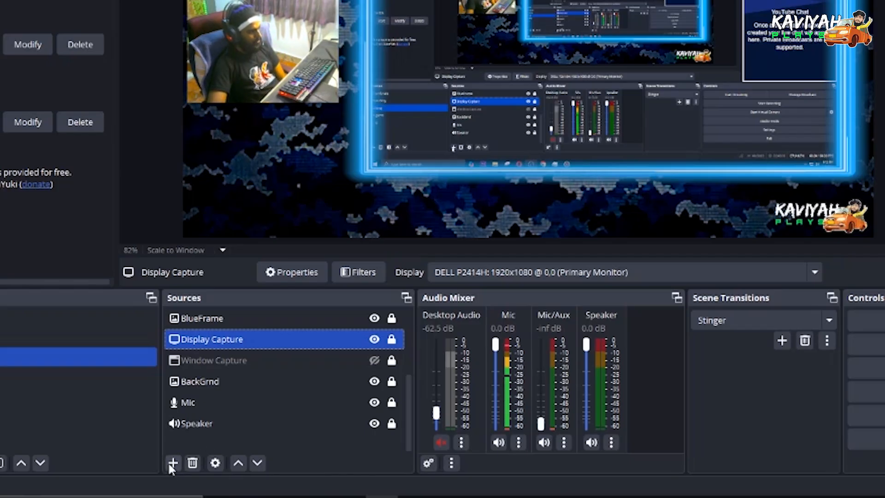
{"action": "left_click", "coordinate": [173, 462]}
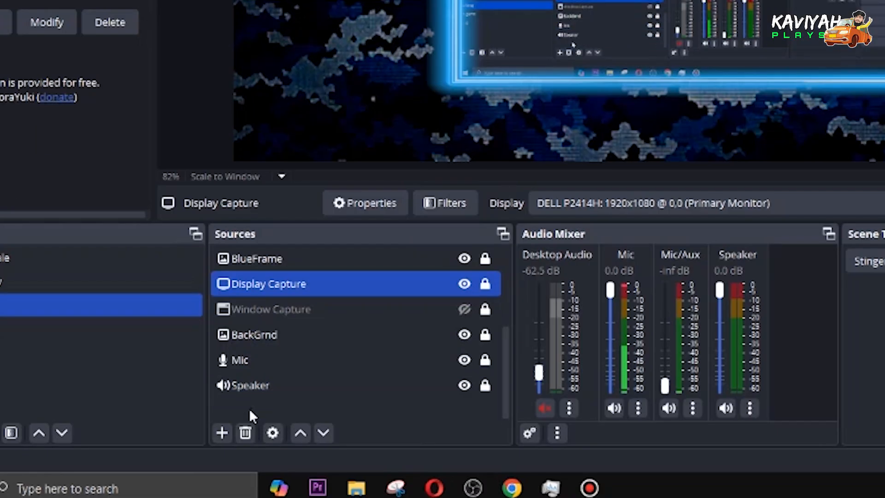
- Add a new visible Display Capture source to the Talking scene, using the Automatic method and the DELL P2414H 1920x1080 primary monitor
{"action": "left_click", "coordinate": [159, 455]}
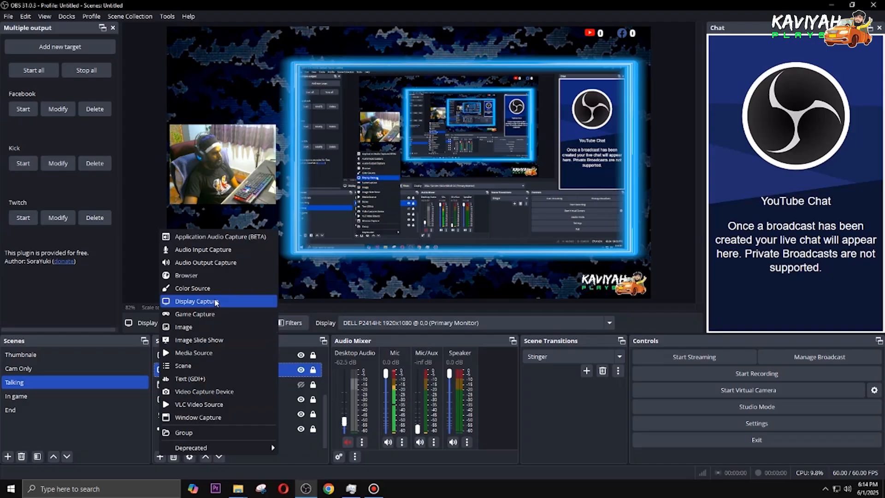
{"action": "left_click", "coordinate": [213, 301]}
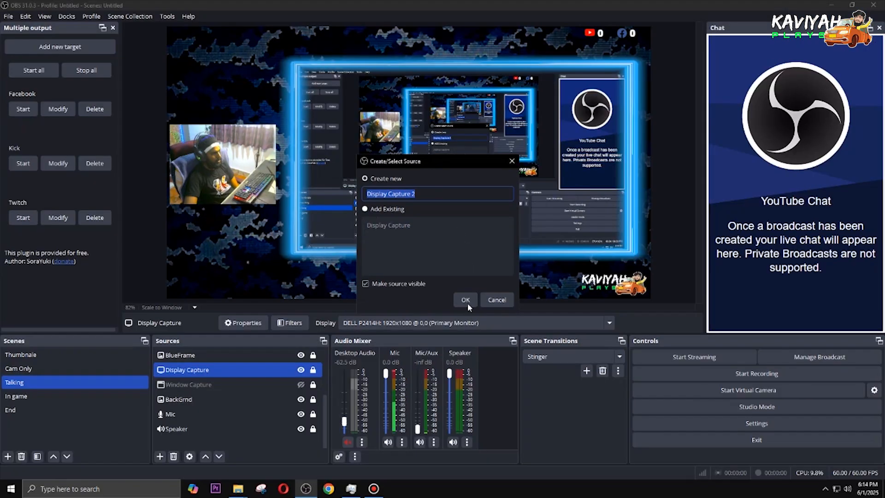
{"action": "left_click", "coordinate": [473, 316]}
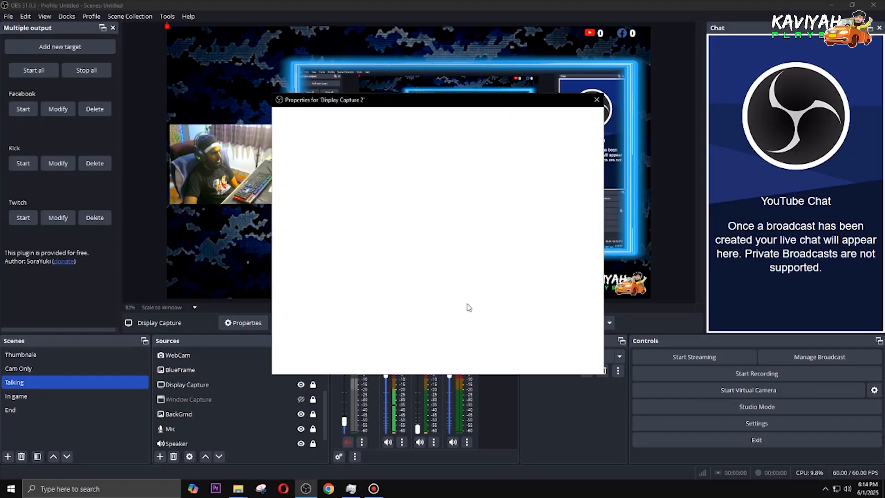
{"action": "left_click", "coordinate": [366, 244]}
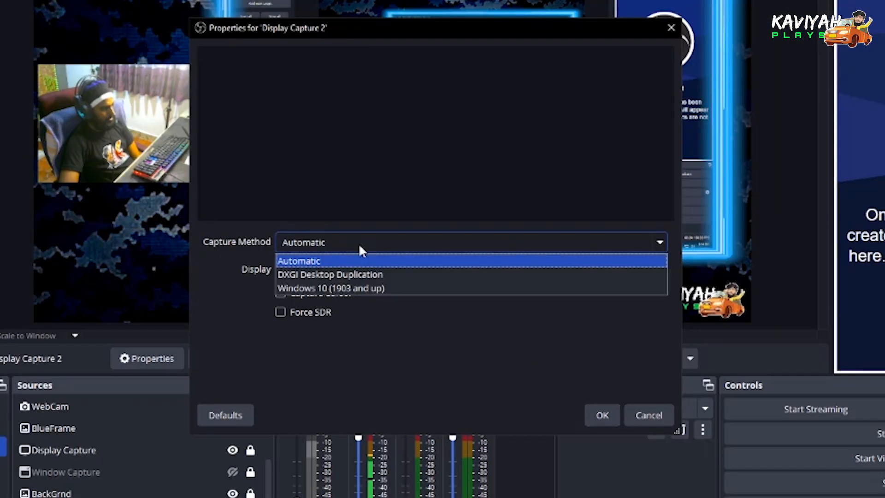
{"action": "left_click", "coordinate": [359, 243]}
{"action": "left_click", "coordinate": [383, 275]}
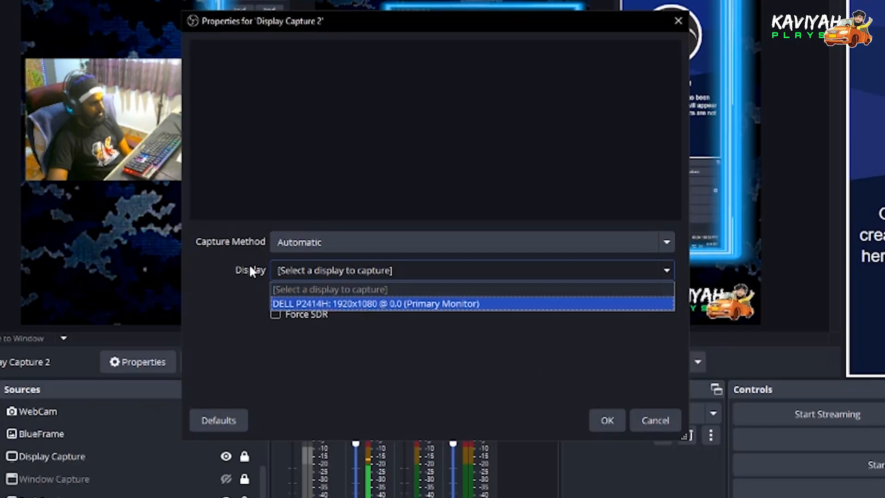
{"action": "left_click", "coordinate": [381, 304]}
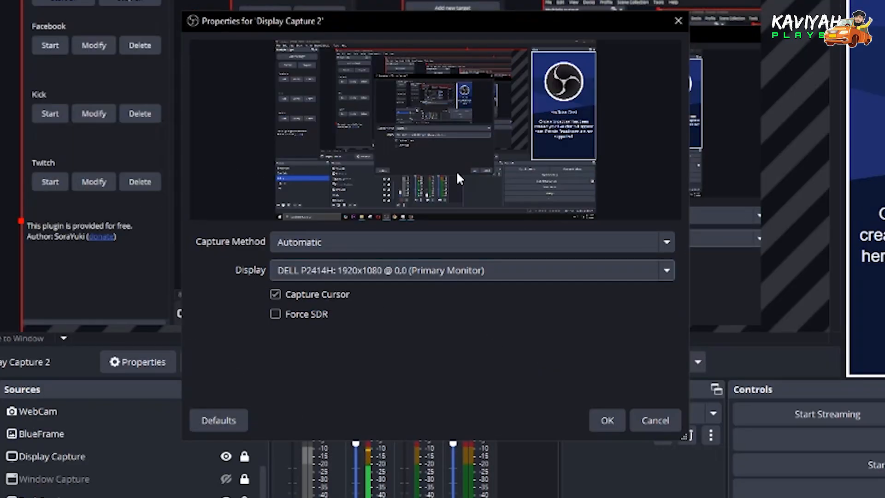
{"action": "left_click", "coordinate": [607, 420]}
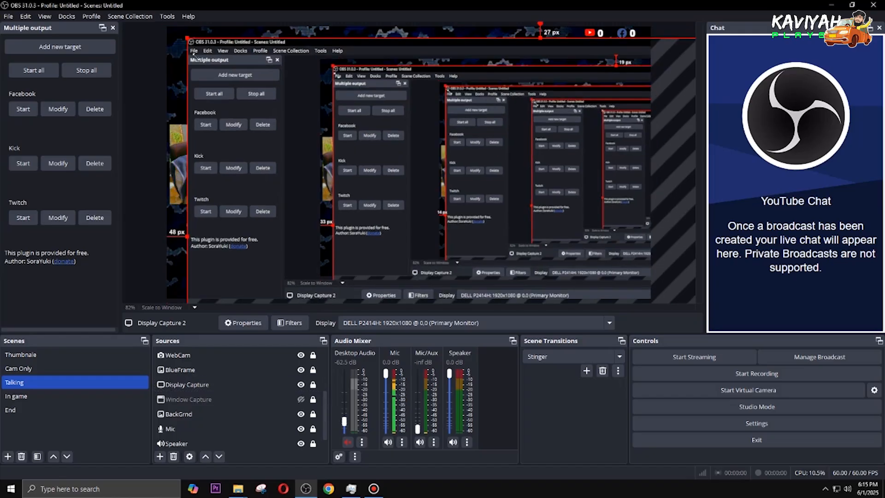
- Move the new Display Capture 2 to the canvas's upper-left corner and scale it up to fill the whole canvas
{"action": "left_click_drag", "start_coordinate": [195, 56], "coordinate": [478, 264]}
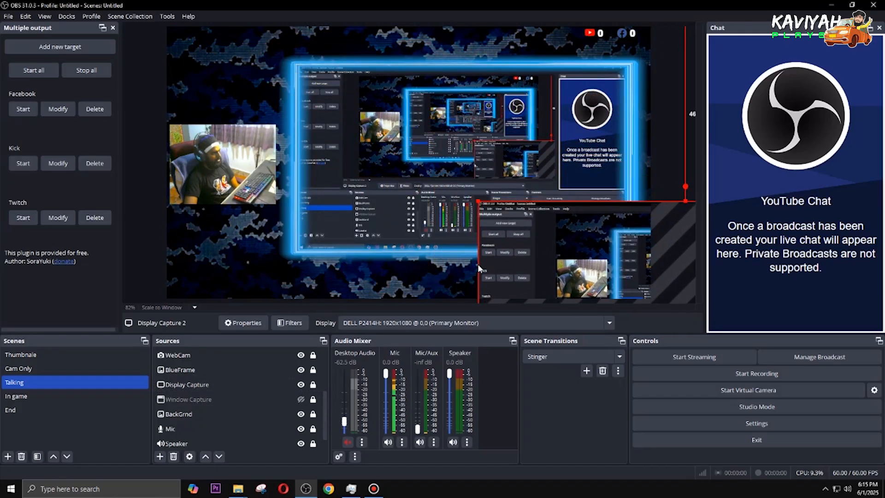
{"action": "left_click_drag", "start_coordinate": [532, 291], "coordinate": [219, 121]}
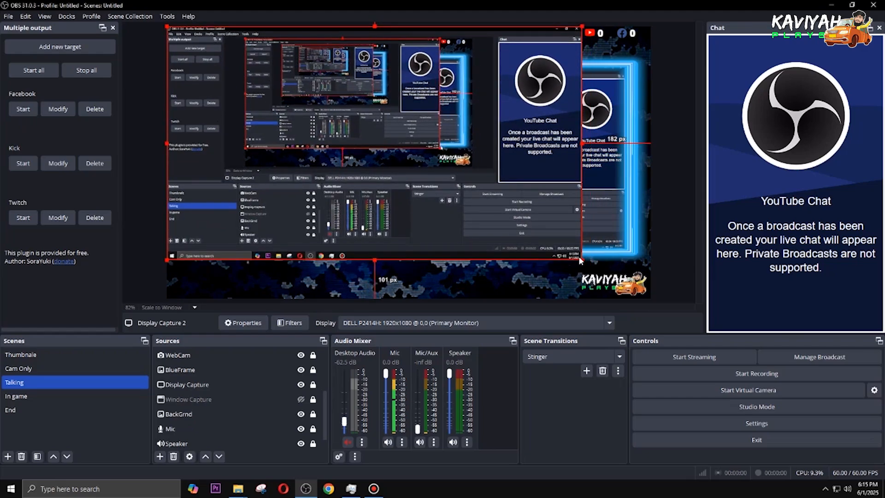
{"action": "left_click_drag", "start_coordinate": [579, 256], "coordinate": [630, 297]}
- Reorder the Talking scene's sources so that Display Capture 2 sits between WebCam and BlueFrame
{"action": "scroll", "coordinate": [227, 364], "scroll_direction": "up", "scroll_amount": 3}
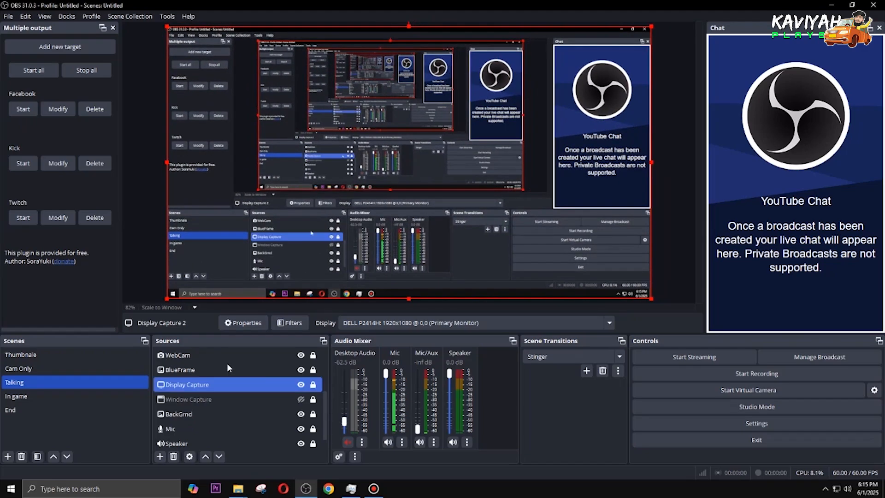
{"action": "mouse_move", "coordinate": [196, 356]}
{"action": "left_mouse_down"}
{"action": "mouse_move", "coordinate": [183, 363]}
{"action": "mouse_move", "coordinate": [187, 345]}
{"action": "mouse_move", "coordinate": [192, 364]}
{"action": "left_mouse_up"}
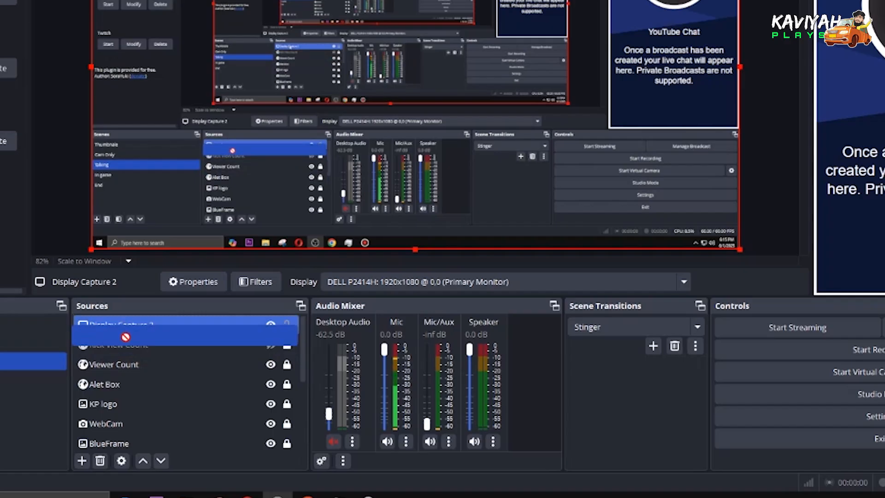
{"action": "left_click_drag", "start_coordinate": [125, 337], "coordinate": [117, 435]}
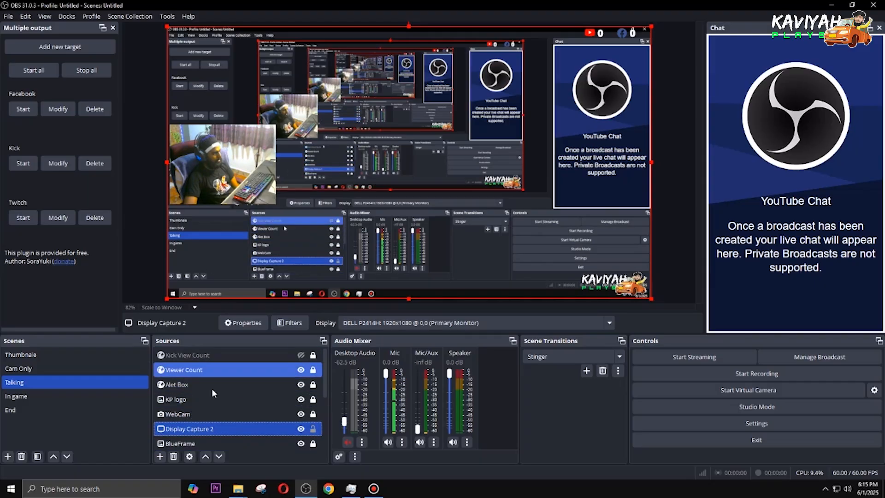
{"action": "scroll", "coordinate": [208, 403], "scroll_direction": "down", "scroll_amount": 3}
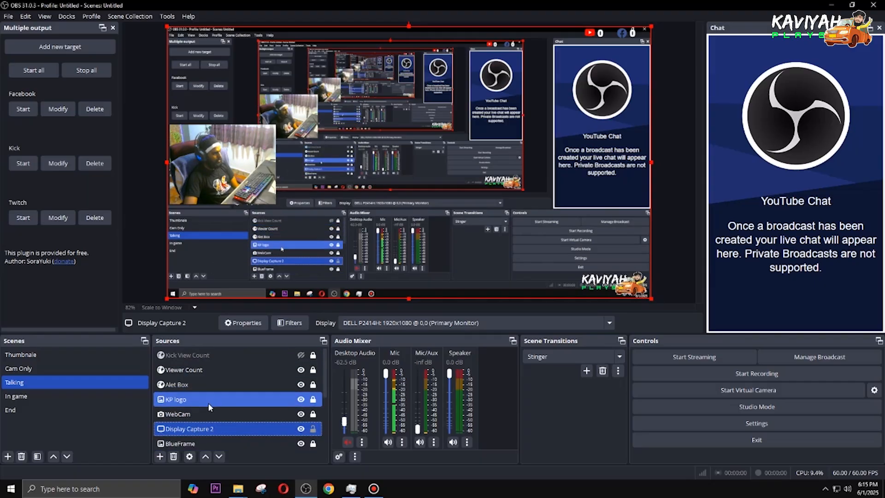
{"action": "mouse_move", "coordinate": [192, 386]}
{"action": "left_mouse_down"}
{"action": "mouse_move", "coordinate": [195, 403]}
{"action": "mouse_move", "coordinate": [203, 374]}
{"action": "left_mouse_up"}
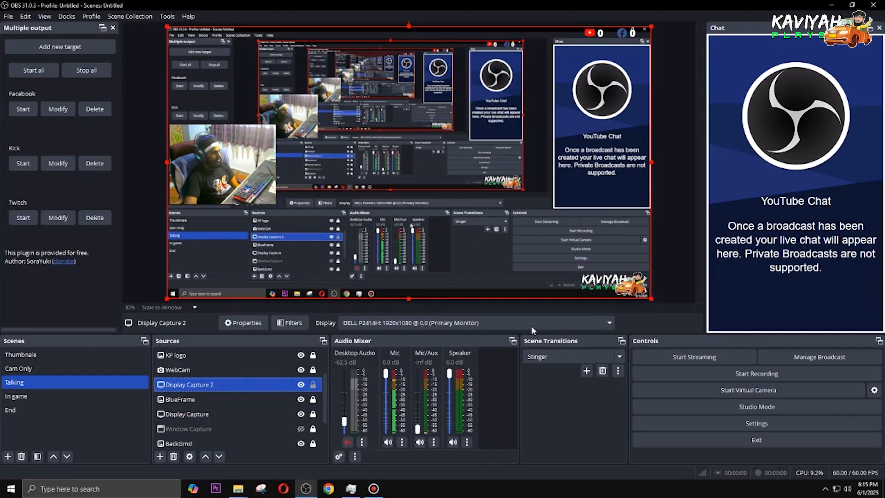
- Shrink Display Capture 2 and fit it inside the blue frame, about 343 px from the canvas's left edge and 106 px from its top
{"action": "left_click_drag", "start_coordinate": [651, 299], "coordinate": [479, 184]}
{"action": "left_click_drag", "start_coordinate": [404, 153], "coordinate": [512, 185]}
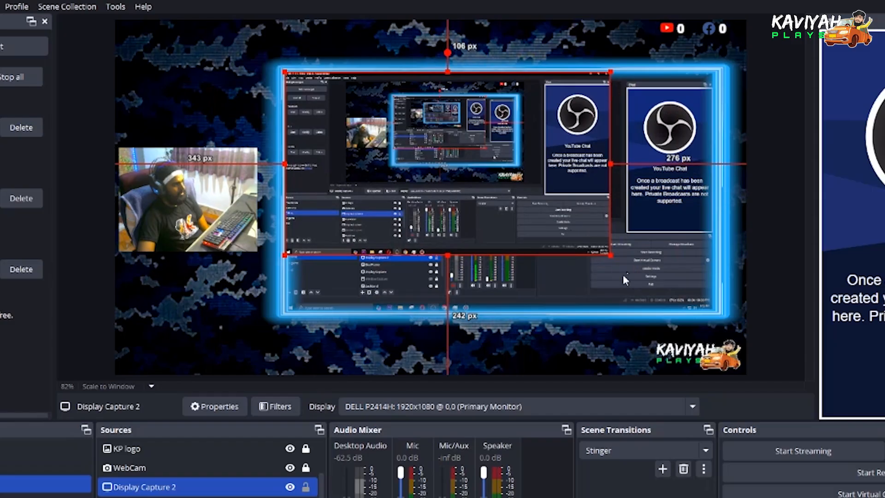
{"action": "left_click_drag", "start_coordinate": [611, 258], "coordinate": [710, 318]}
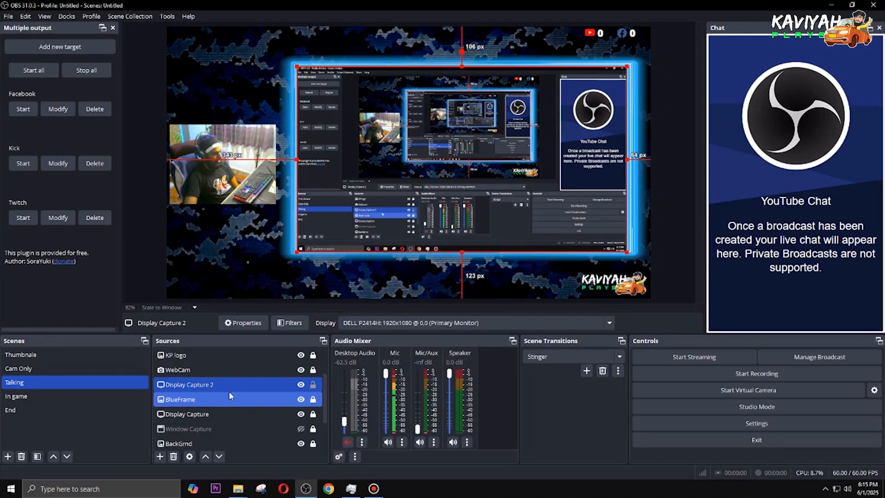
- Delete the Display Capture 2 source from the Talking scene
{"action": "left_click", "coordinate": [227, 416], "text": "ctrl"}
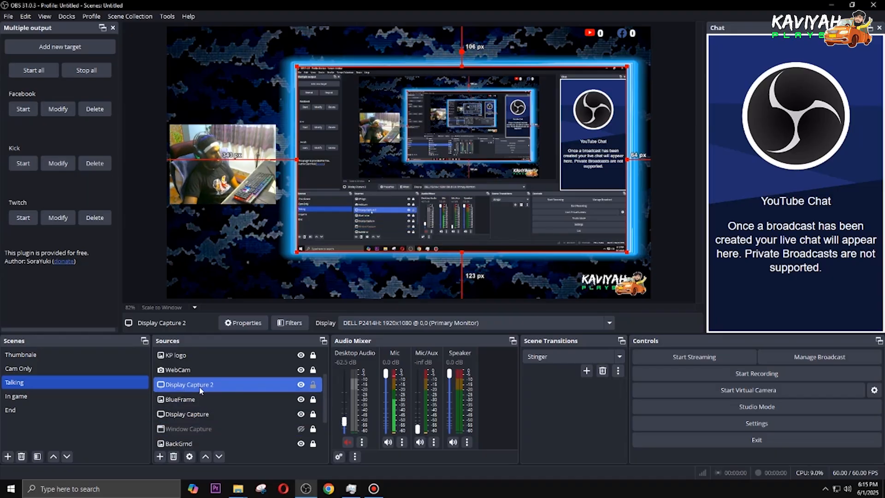
{"action": "key", "text": "Delete"}
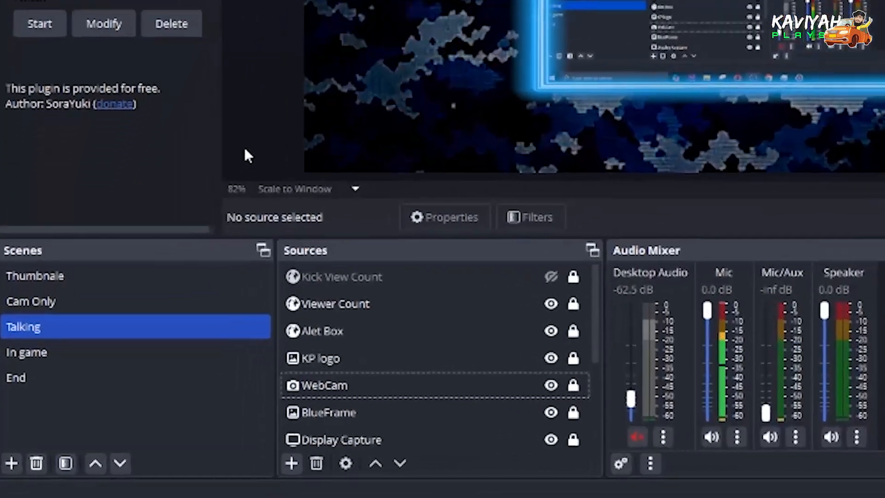
- Switch to the In game scene and look over its Speaker, PUBG.M and Display Capture sources
{"action": "left_click", "coordinate": [54, 356]}
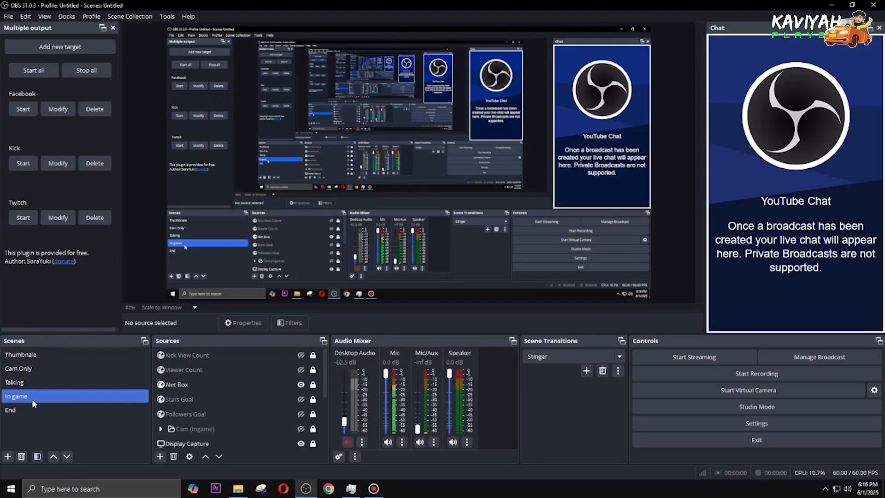
{"action": "scroll", "coordinate": [182, 415], "scroll_direction": "down", "scroll_amount": 2}
{"action": "left_click", "coordinate": [182, 428]}
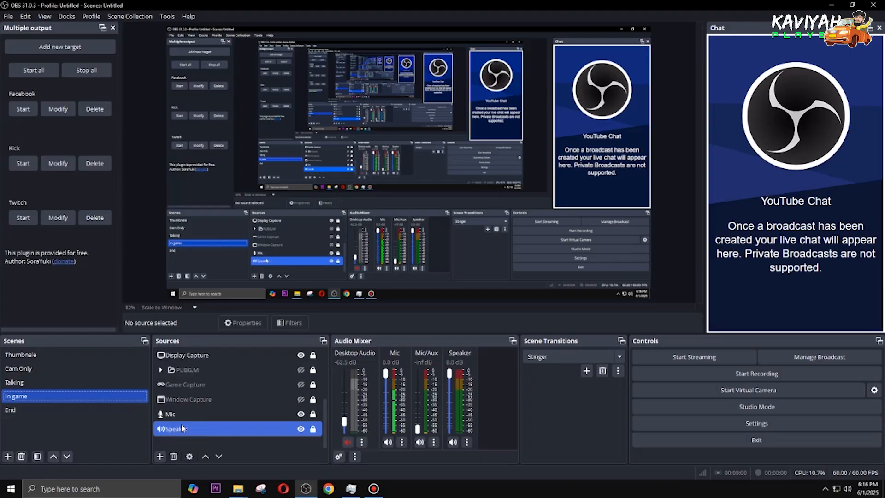
{"action": "scroll", "coordinate": [182, 428], "scroll_direction": "up", "scroll_amount": 1}
{"action": "left_click", "coordinate": [181, 427]}
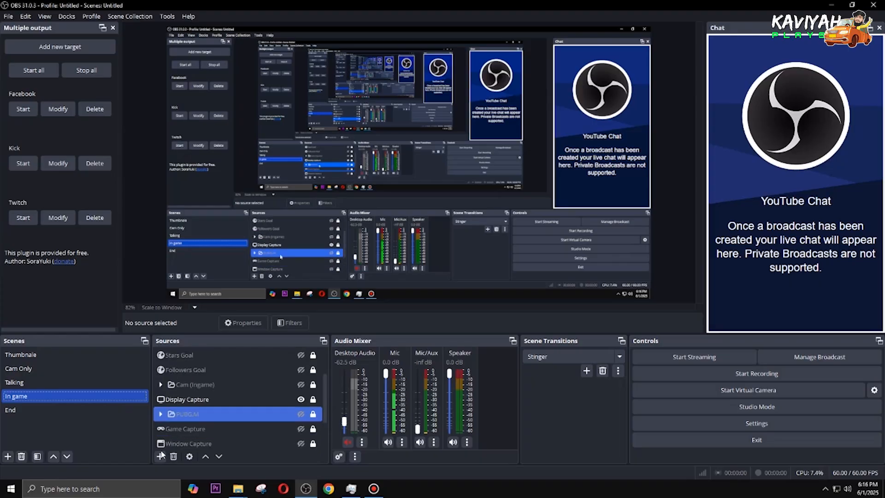
{"action": "left_click", "coordinate": [254, 400]}
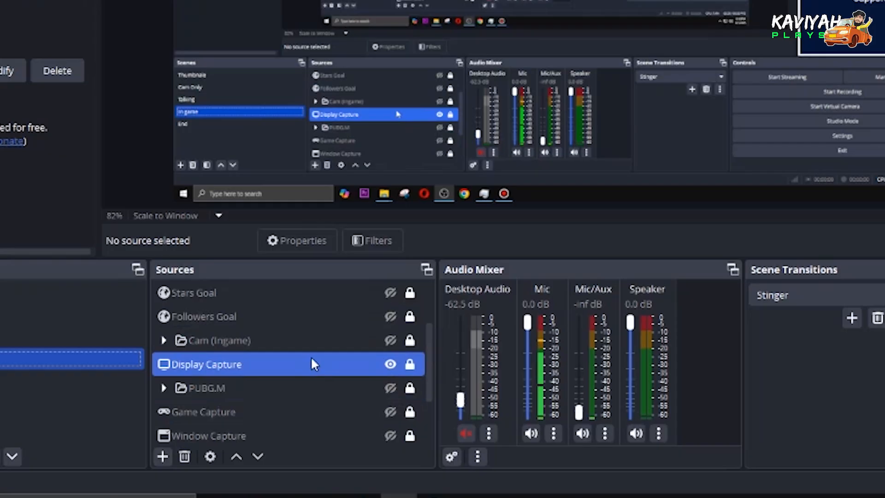
{"action": "left_click", "coordinate": [211, 400]}
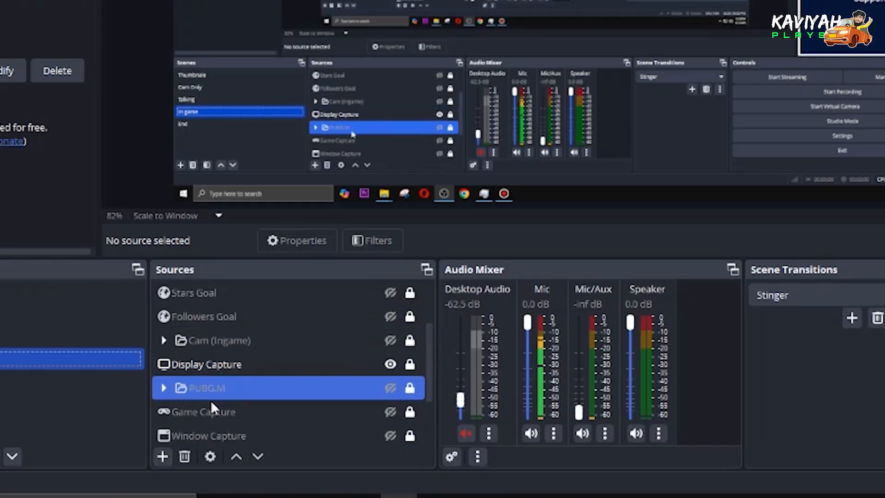
{"action": "left_click", "coordinate": [332, 364]}
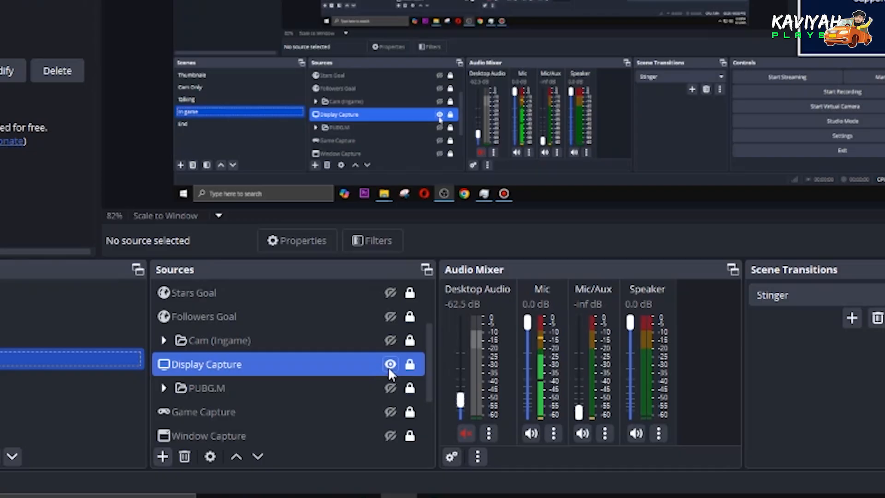
- Show the PUBG.M group in the In game scene and hide it again, leaving Display Capture selected
{"action": "left_click", "coordinate": [390, 387]}
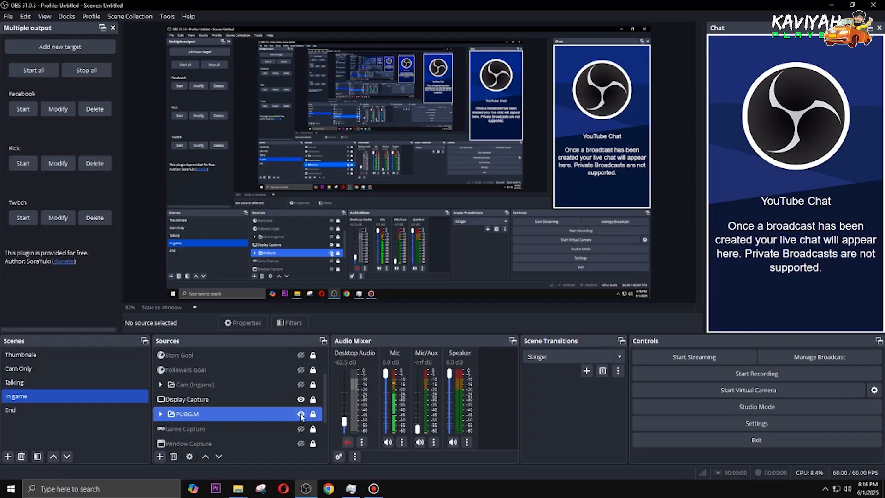
{"action": "left_click", "coordinate": [390, 387]}
{"action": "left_click", "coordinate": [391, 367]}
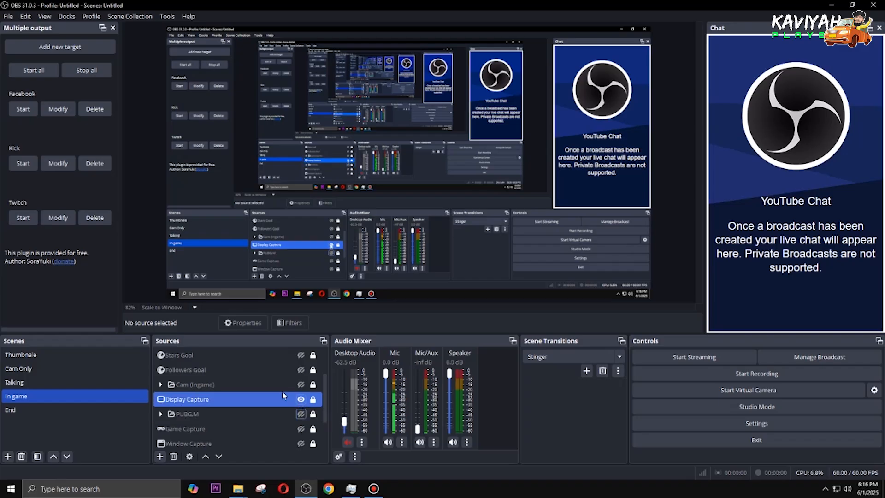
- Make the Cam (Ingame) group visible in the In game scene
{"action": "left_click", "coordinate": [252, 384]}
{"action": "scroll", "coordinate": [277, 414], "scroll_direction": "up", "scroll_amount": 1}
{"action": "left_click", "coordinate": [301, 428]}
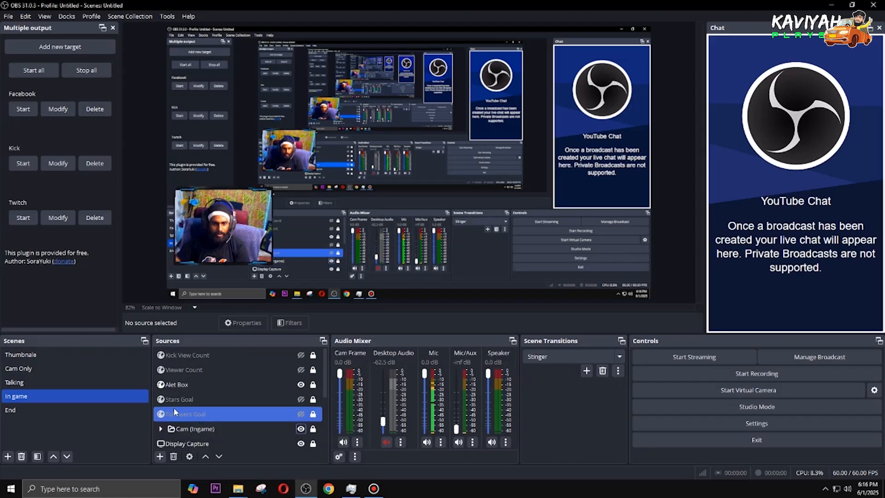
- Make the Stars Goal and Followers Goal sources visible in the In game scene
{"action": "left_click", "coordinate": [208, 399]}
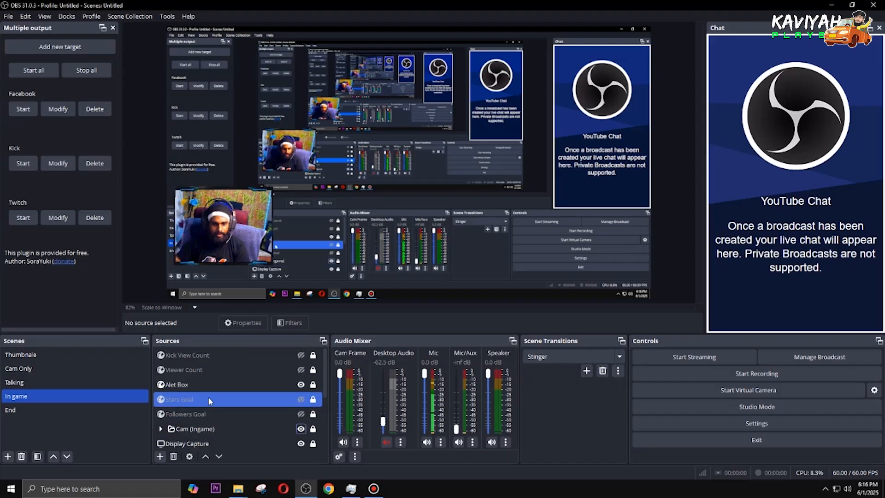
{"action": "left_click", "coordinate": [301, 400]}
{"action": "left_click", "coordinate": [304, 391]}
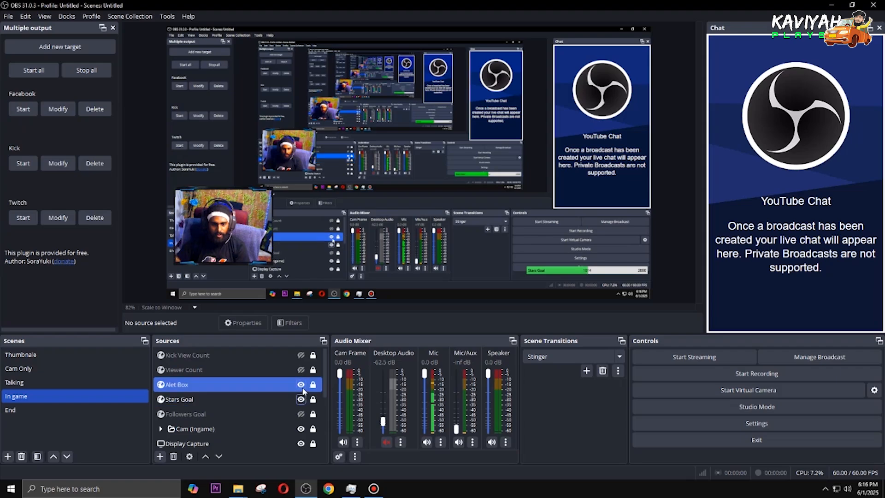
{"action": "left_click", "coordinate": [298, 414]}
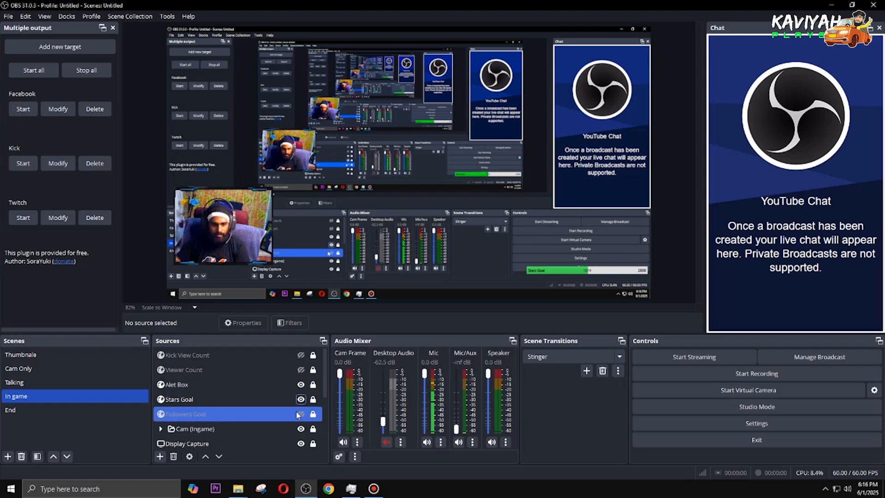
{"action": "left_click", "coordinate": [300, 414]}
- Make the Viewer Count source visible in the In game scene
{"action": "left_click", "coordinate": [284, 385]}
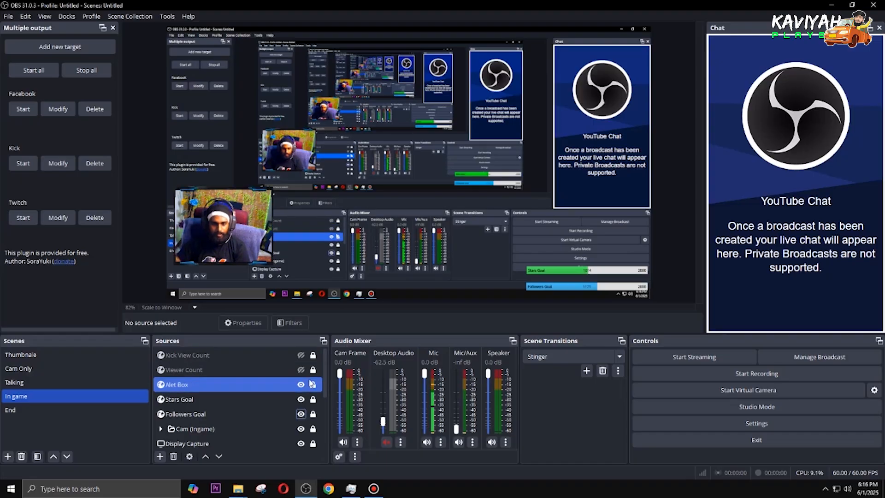
{"action": "left_click", "coordinate": [224, 371]}
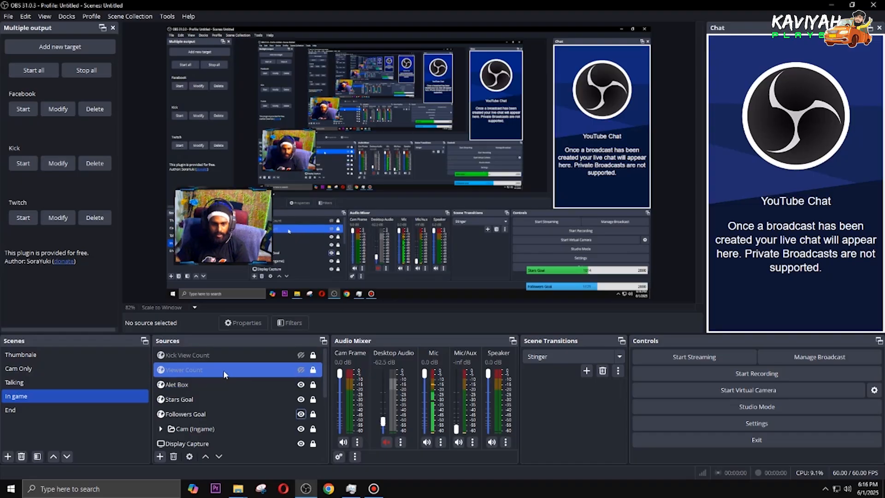
{"action": "left_click", "coordinate": [300, 370]}
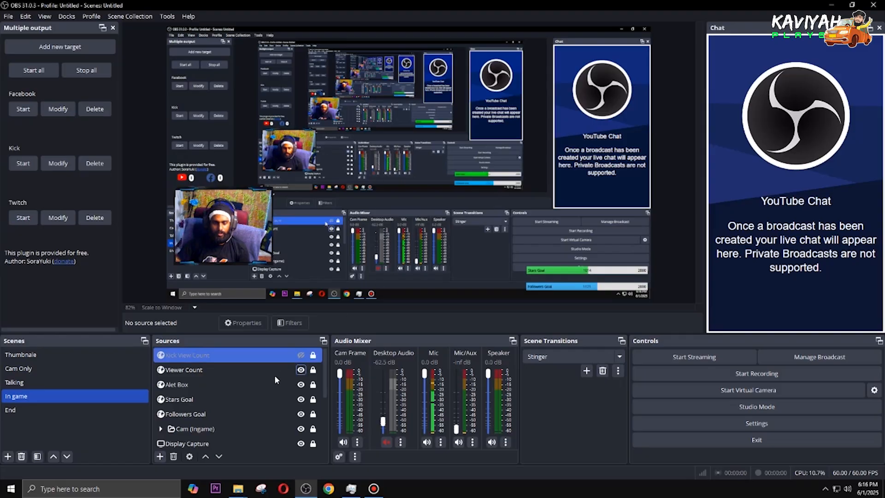
- Select the Display Capture and Window Capture sources in turn, and briefly show the Window Capture before hiding it again
{"action": "scroll", "coordinate": [244, 433], "scroll_direction": "down", "scroll_amount": 2}
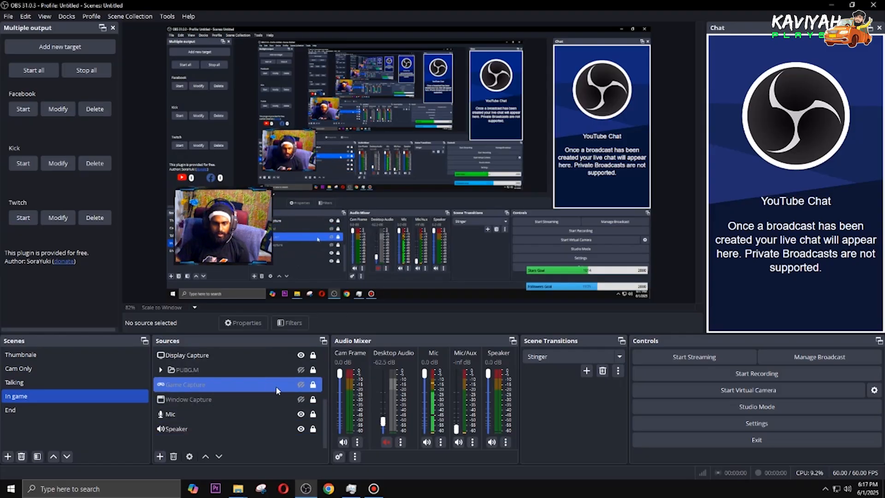
{"action": "left_click", "coordinate": [278, 360]}
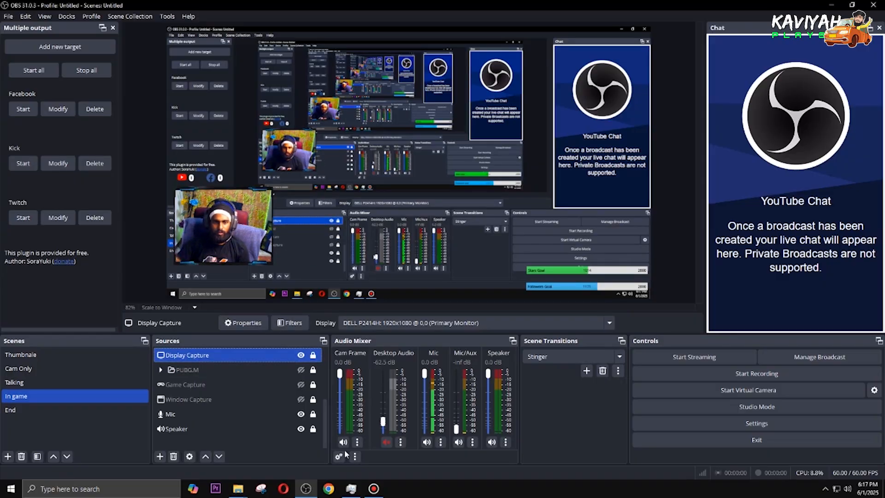
{"action": "mouse_move", "coordinate": [351, 488]}
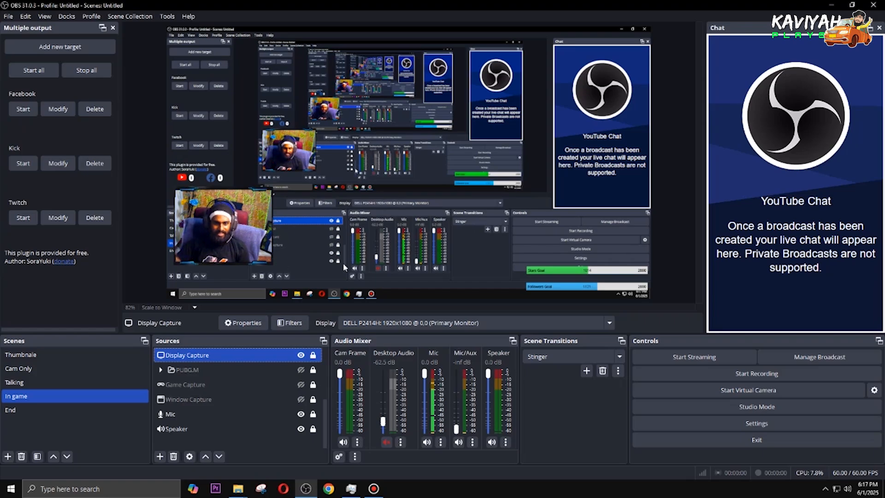
{"action": "left_click", "coordinate": [237, 400]}
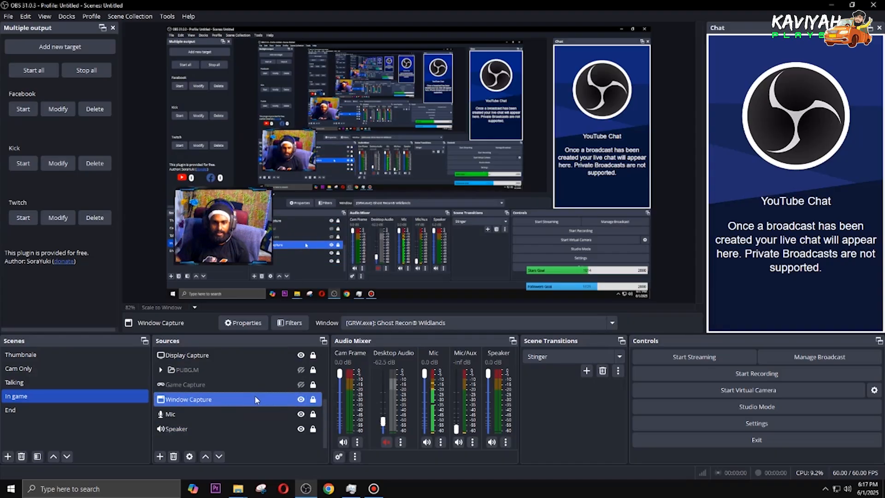
{"action": "left_click", "coordinate": [300, 399]}
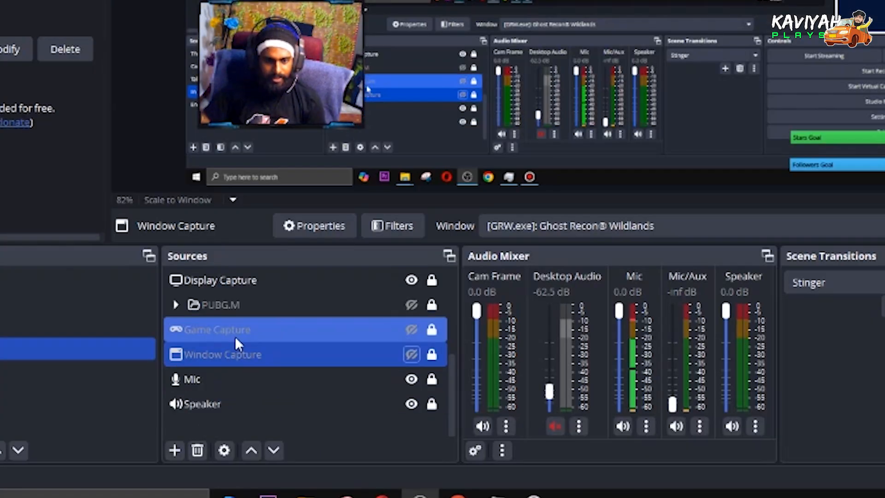
- Make the PUBG.M group visible and check it by temporarily hiding the Display Capture source
{"action": "scroll", "coordinate": [228, 362], "scroll_direction": "up", "scroll_amount": 1}
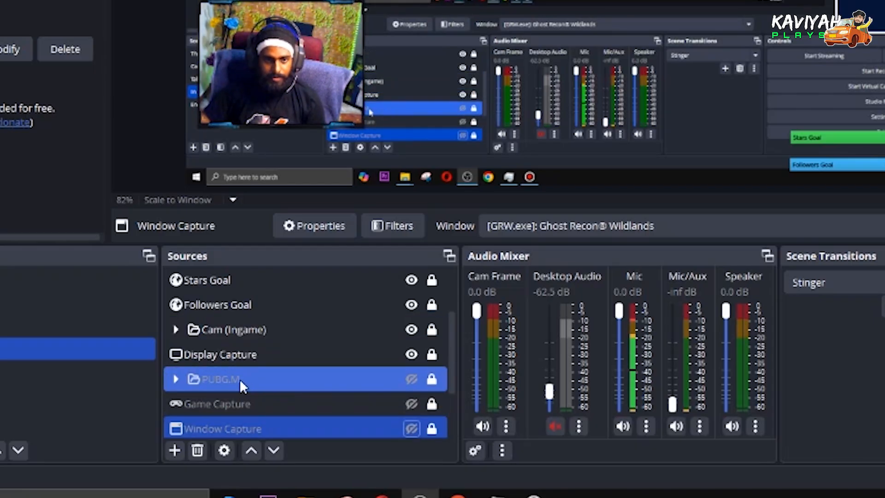
{"action": "left_click", "coordinate": [411, 376]}
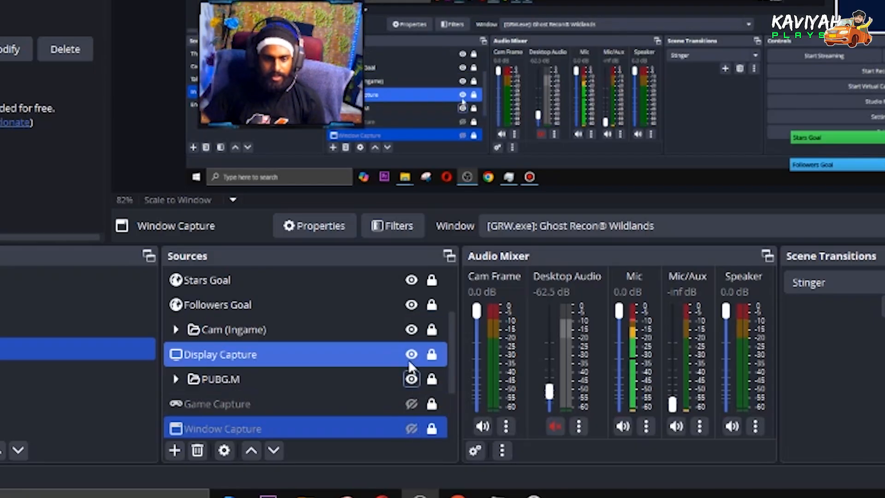
{"action": "left_click", "coordinate": [411, 358]}
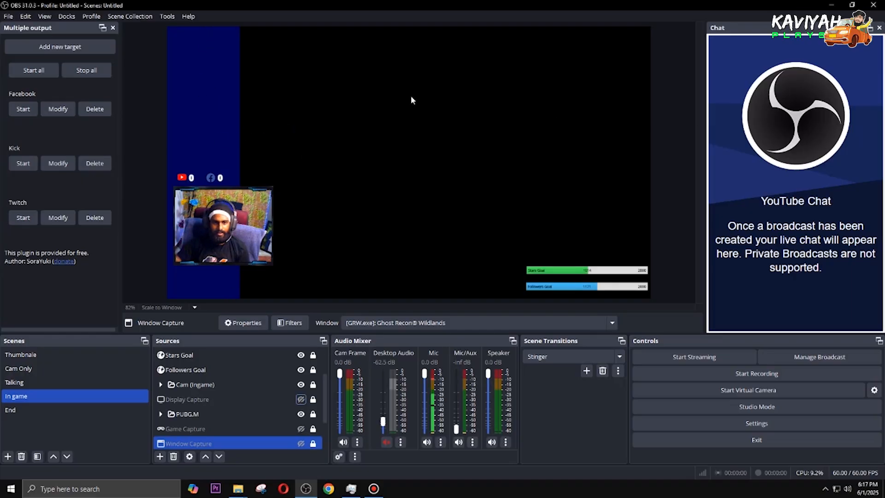
{"action": "left_click", "coordinate": [301, 399]}
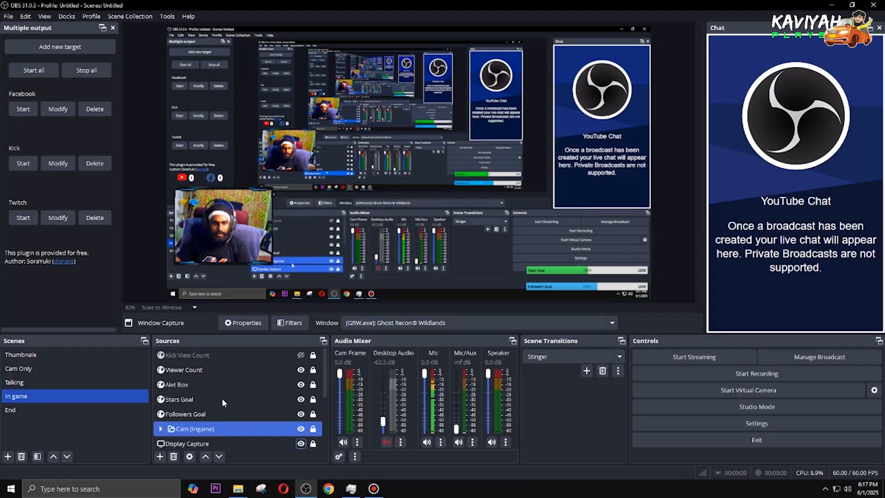
- Show the source types that can be added to the In game scene, and close the list without adding one
{"action": "scroll", "coordinate": [216, 399], "scroll_direction": "down", "scroll_amount": 1}
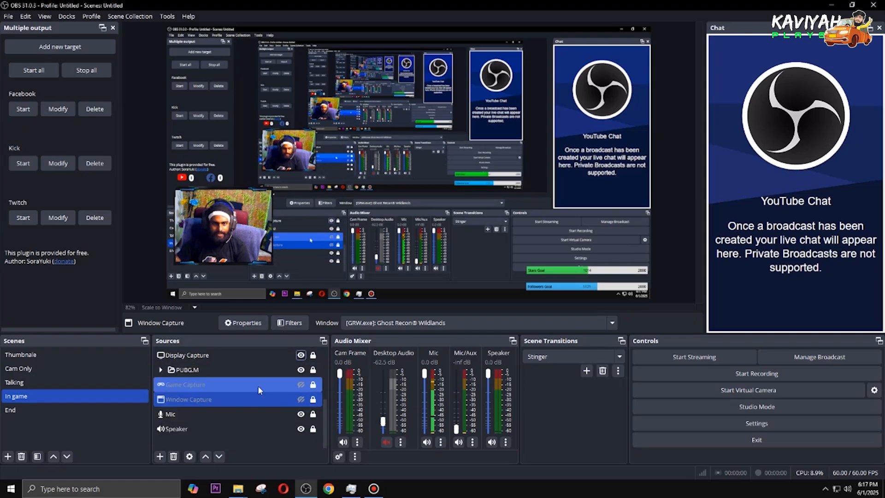
{"action": "left_click", "coordinate": [159, 457]}
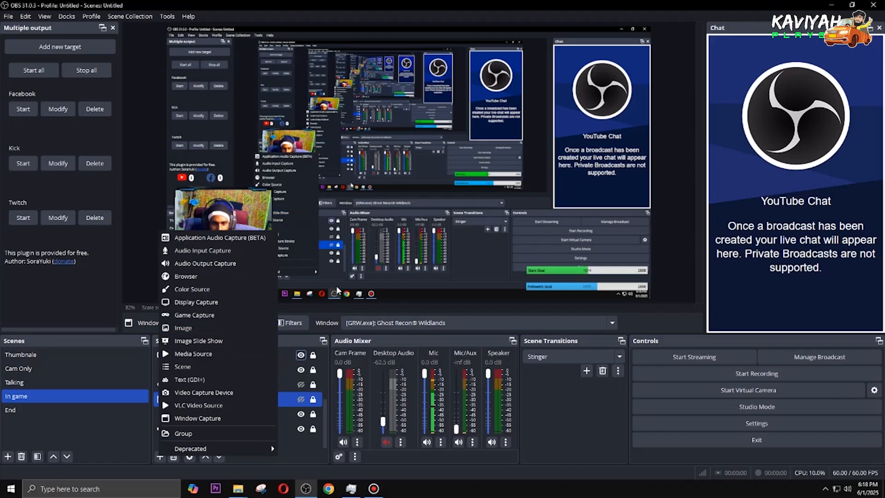
{"action": "left_click", "coordinate": [414, 215]}
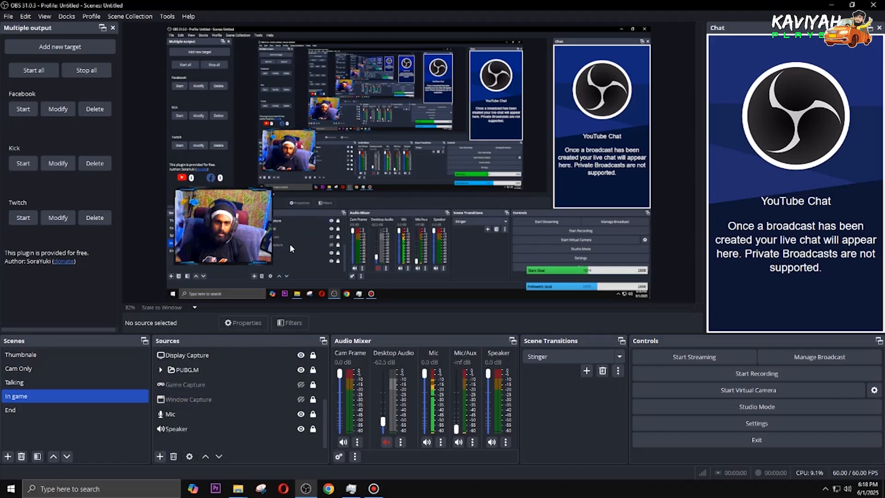
- Go through the Mic, Window Capture, Game Capture, Speaker and Display Capture sources of the In game scene
{"action": "left_click", "coordinate": [212, 415]}
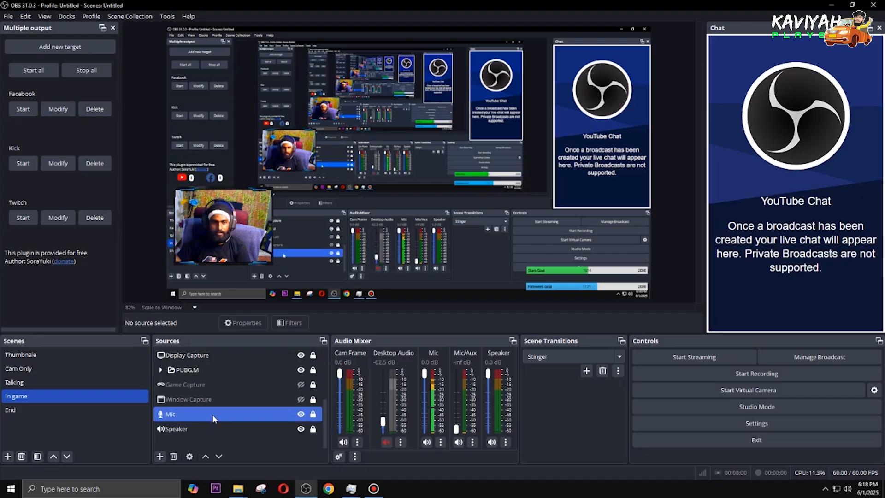
{"action": "left_click", "coordinate": [201, 397]}
{"action": "left_click", "coordinate": [194, 384]}
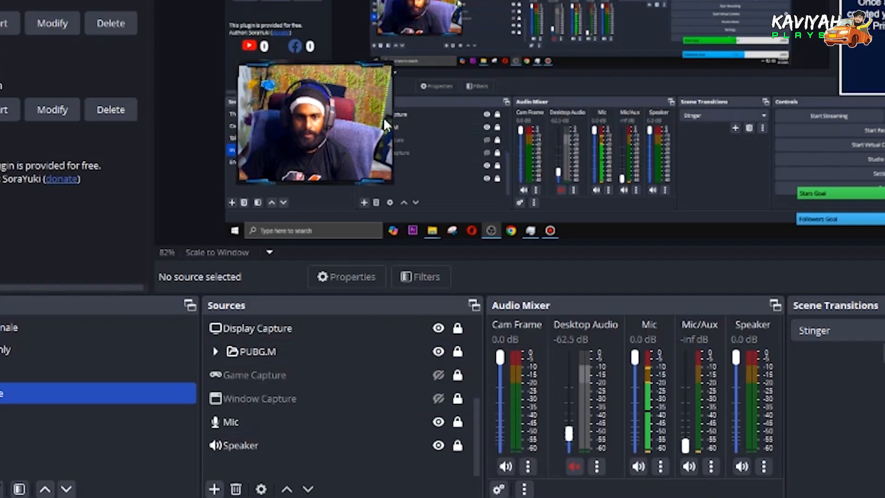
{"action": "left_click", "coordinate": [199, 429]}
{"action": "scroll", "coordinate": [193, 410], "scroll_direction": "up", "scroll_amount": 1}
{"action": "left_click", "coordinate": [193, 400]}
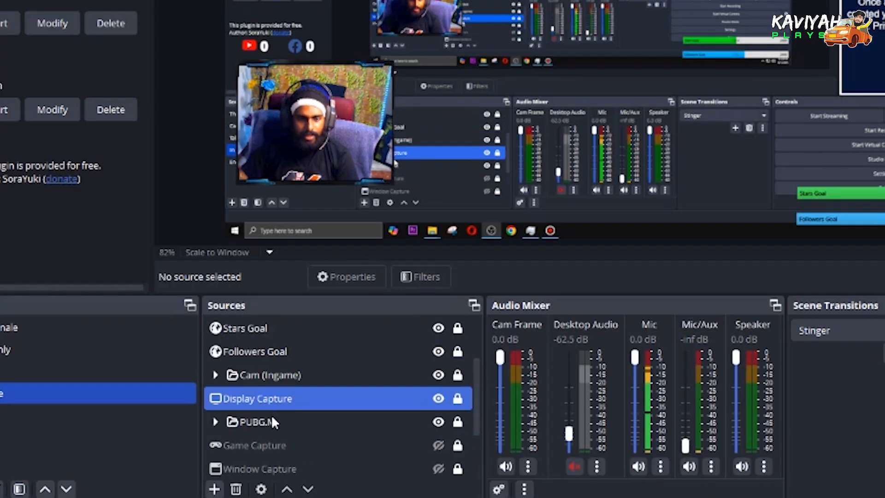
{"action": "left_click", "coordinate": [320, 134]}
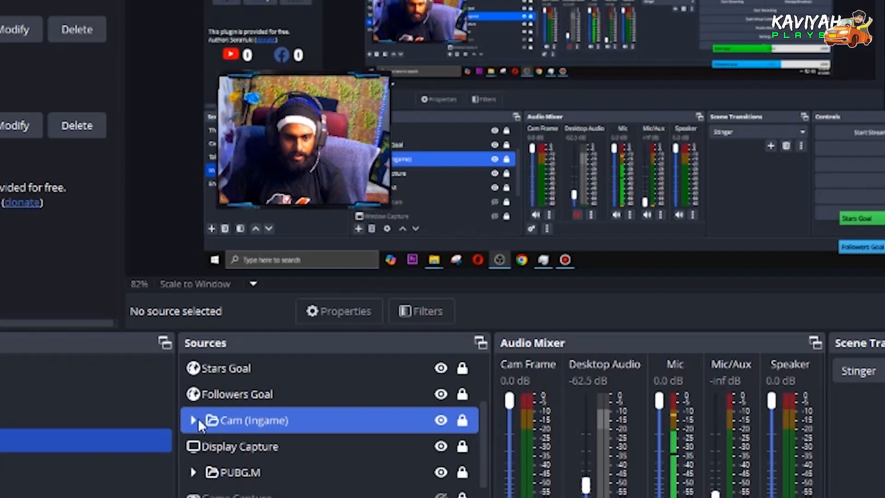
- Expand the Cam (Ingame) group and select its Cam Frame and WebCamNew sources in turn
{"action": "left_click", "coordinate": [188, 420]}
{"action": "left_click", "coordinate": [190, 420]}
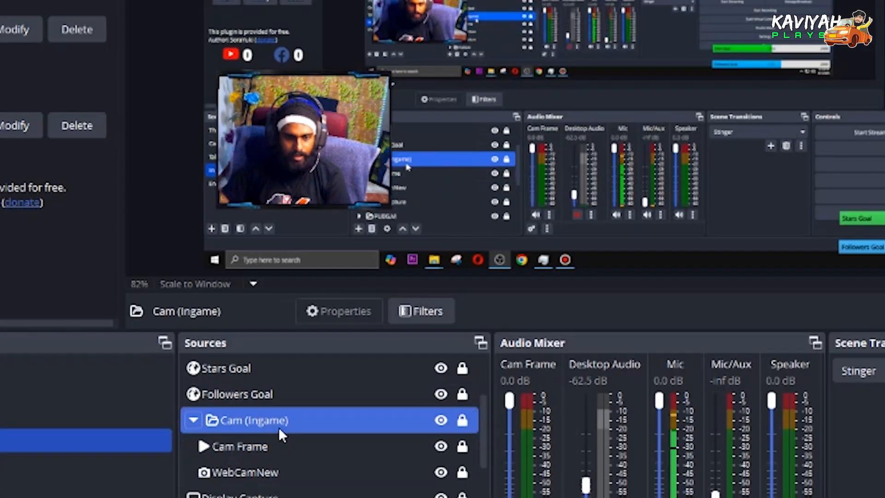
{"action": "left_click", "coordinate": [275, 448]}
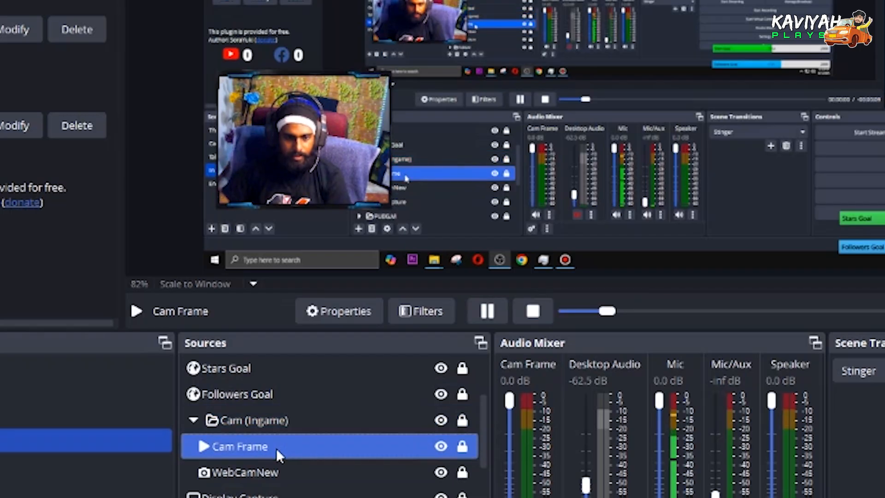
{"action": "left_click", "coordinate": [441, 444]}
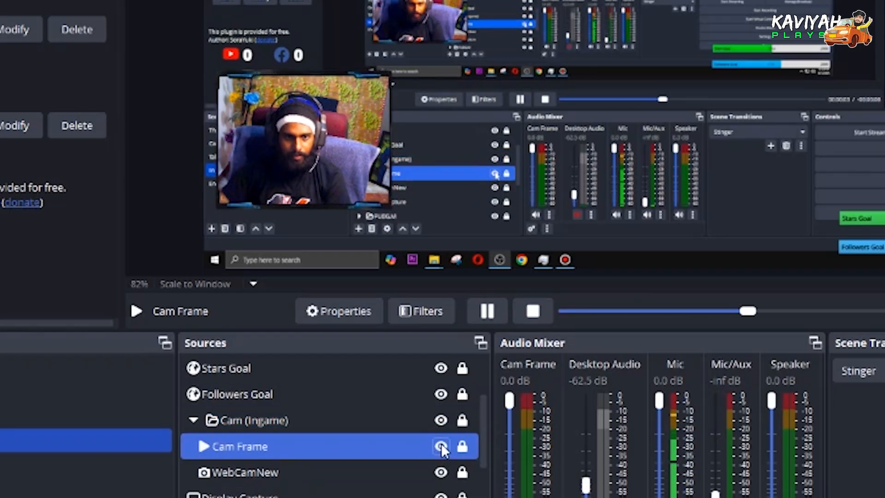
{"action": "left_click", "coordinate": [342, 468], "text": "ctrl"}
{"action": "left_click", "coordinate": [312, 474]}
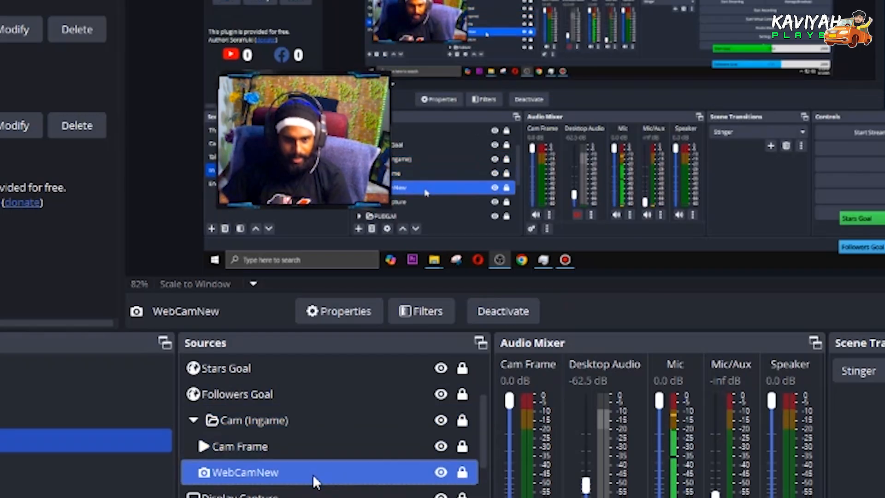
{"action": "left_click", "coordinate": [250, 446], "text": "ctrl"}
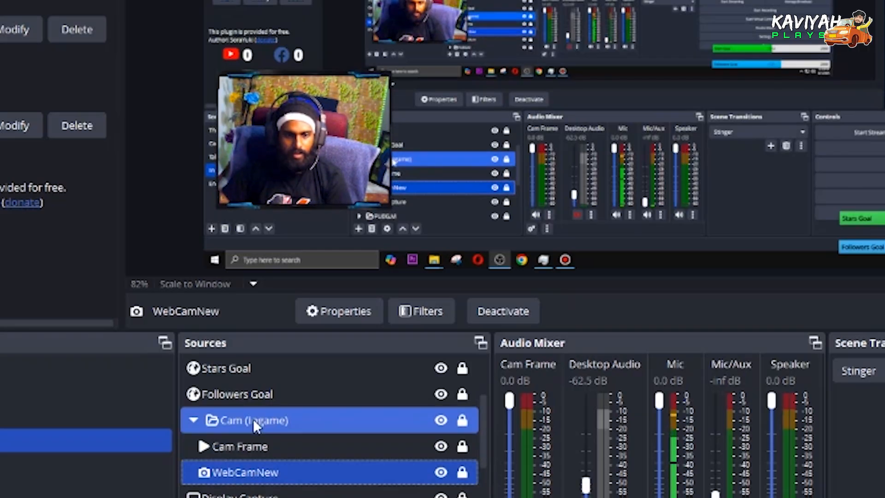
{"action": "left_click", "coordinate": [253, 420]}
- View the source options available for Followers Goal, including grouping, and close them by selecting Cam Frame
{"action": "left_click", "coordinate": [200, 371]}
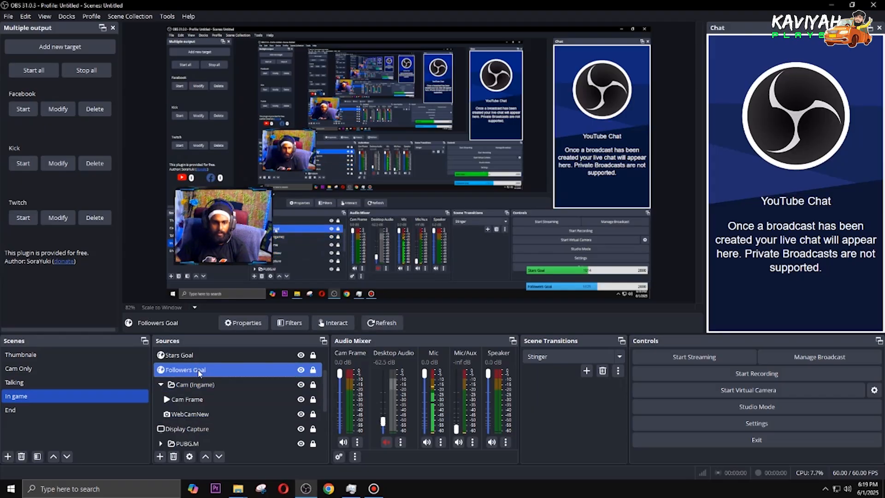
{"action": "right_click", "coordinate": [200, 373]}
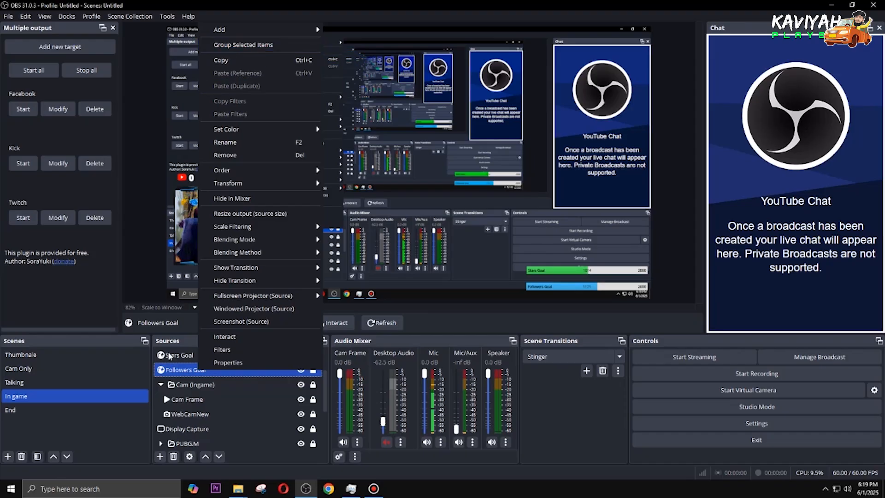
{"action": "left_click", "coordinate": [166, 399]}
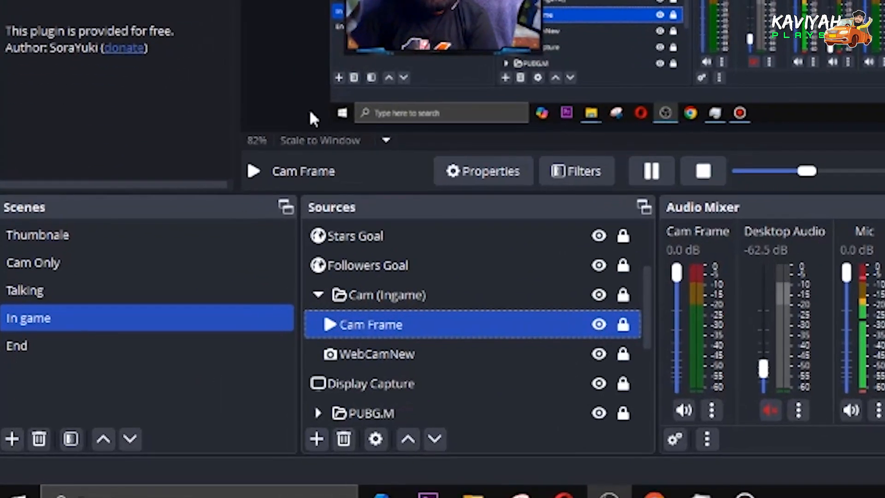
- Switch to the End scene and check the source types that can be added, such as Media Source
{"action": "left_click", "coordinate": [83, 346]}
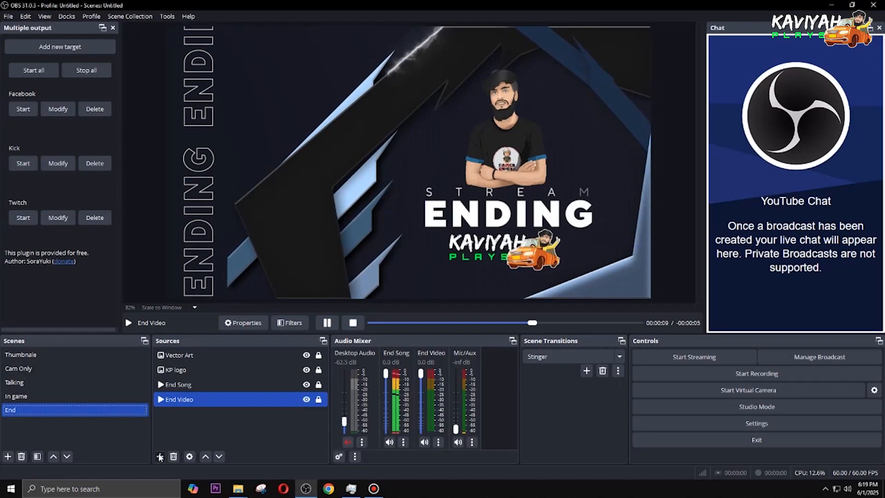
{"action": "left_click", "coordinate": [160, 456]}
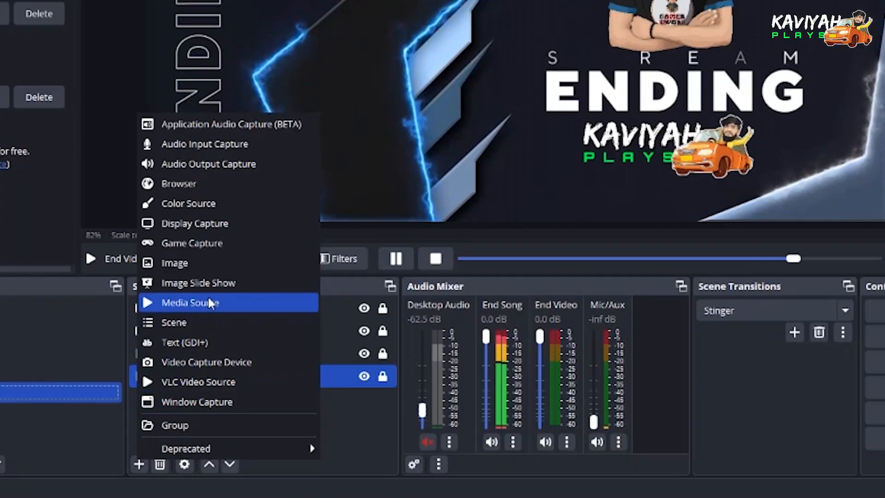
{"action": "left_click", "coordinate": [361, 417]}
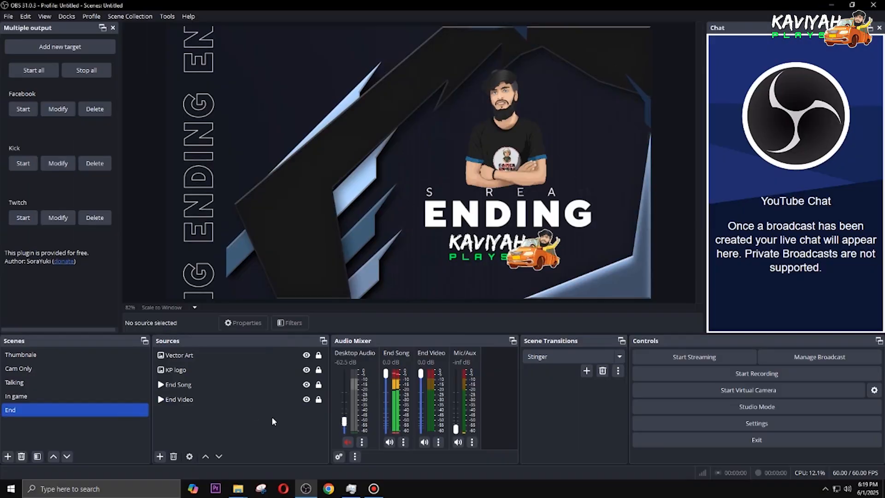
- Review the local file and playback settings in the End Video source's properties, and close them
{"action": "double_click", "coordinate": [221, 399]}
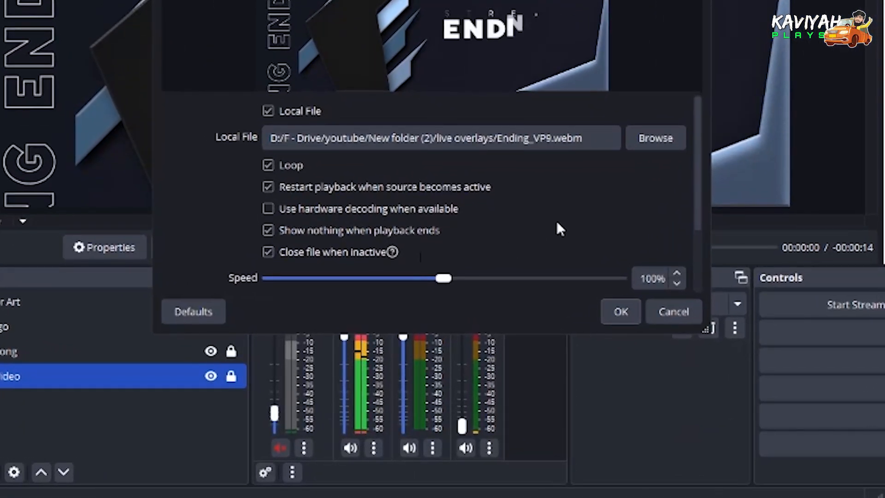
{"action": "scroll", "coordinate": [557, 230], "scroll_direction": "down", "scroll_amount": 5}
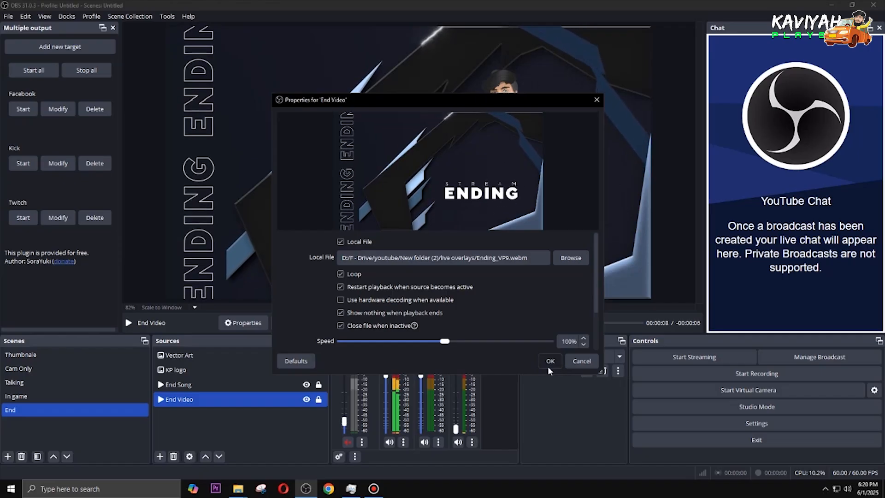
{"action": "left_click", "coordinate": [621, 312]}
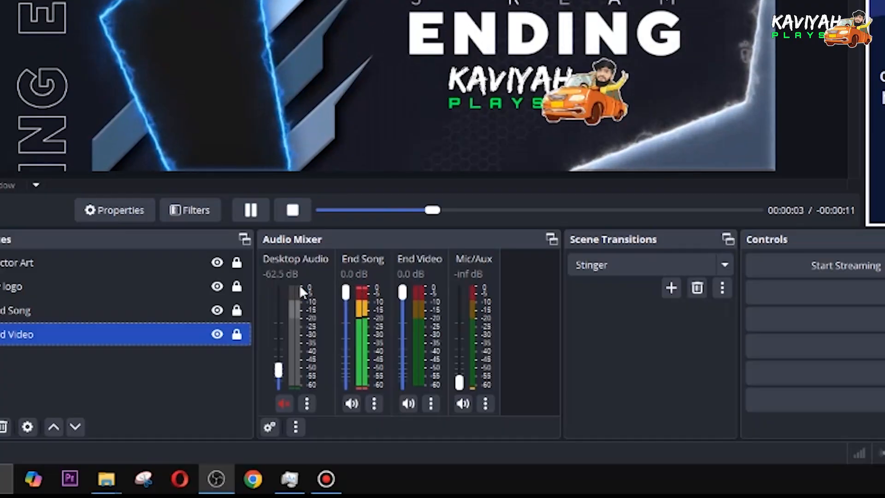
- Select the End Song source and check the list of addable source types in the End scene
{"action": "left_click", "coordinate": [89, 310]}
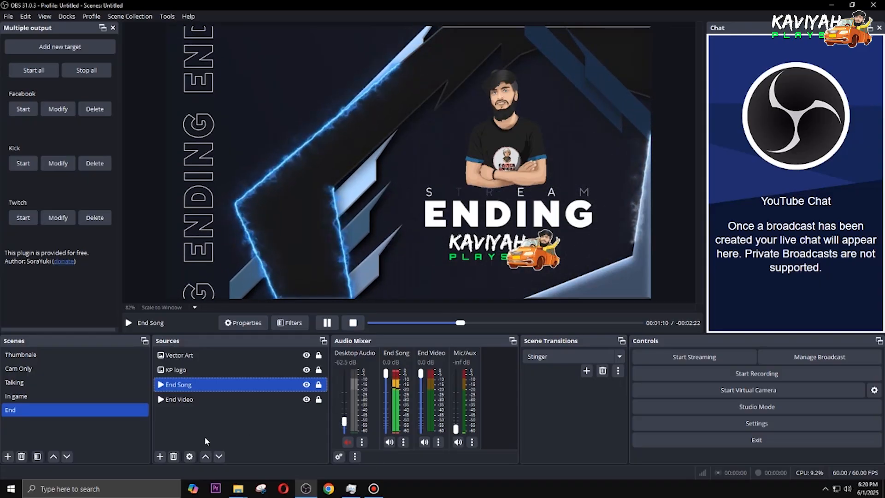
{"action": "left_click", "coordinate": [160, 456]}
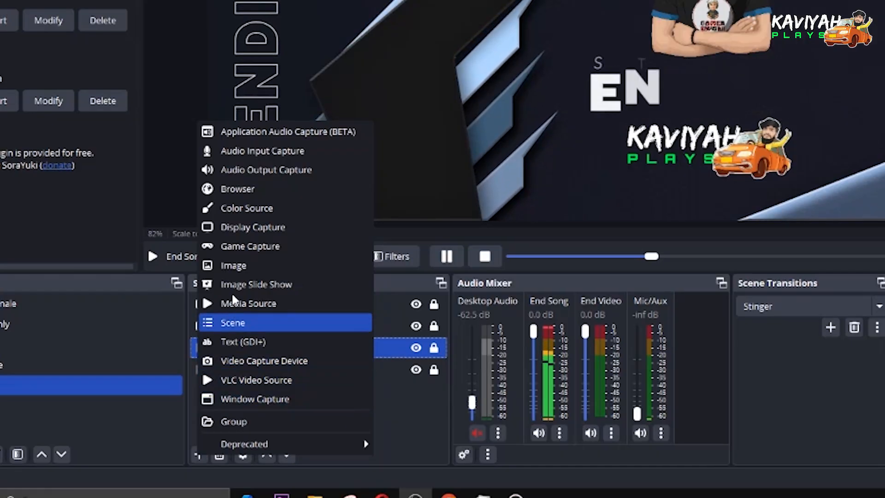
{"action": "left_click", "coordinate": [398, 402]}
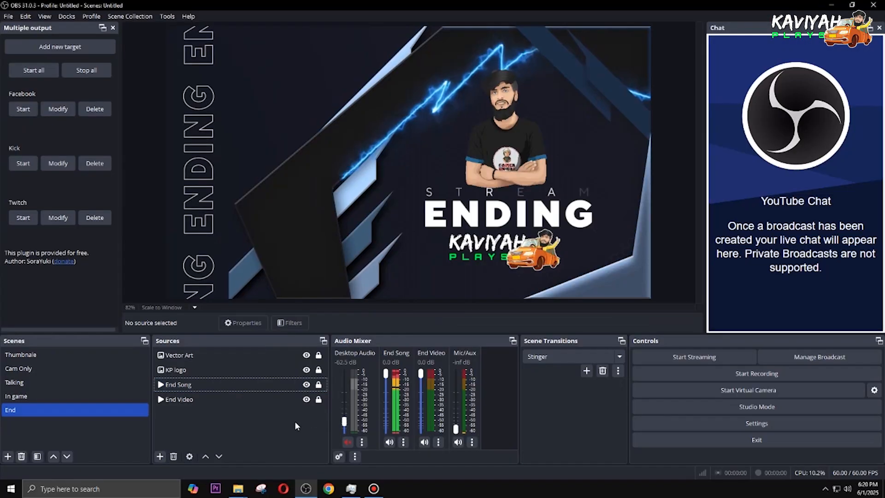
- Review the End Song source's properties and the file browser for its local audio file, and cancel both
{"action": "double_click", "coordinate": [214, 383]}
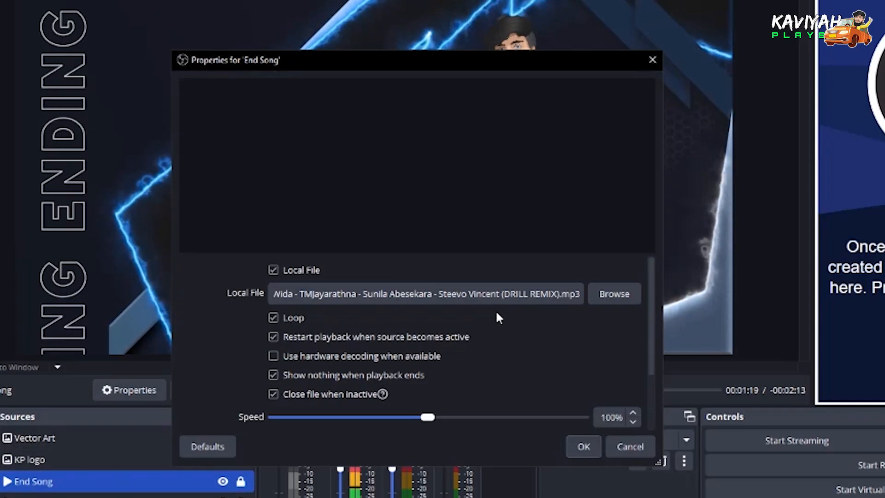
{"action": "left_click", "coordinate": [611, 290]}
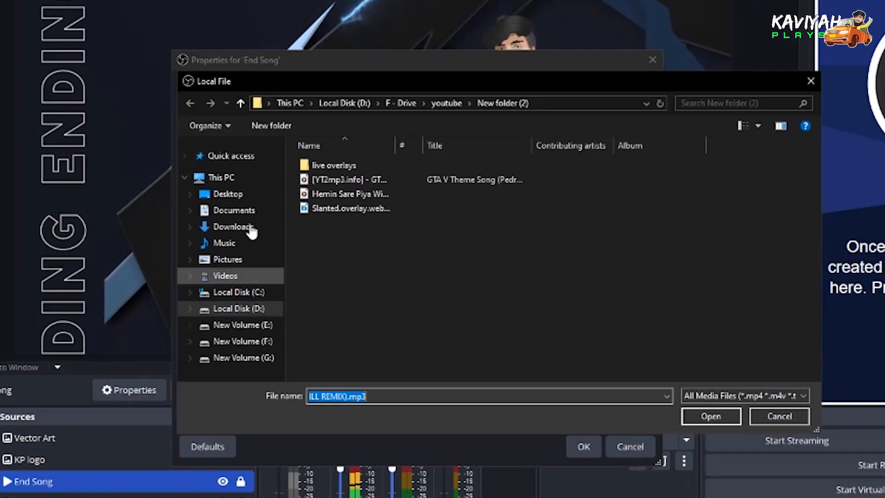
{"action": "left_click", "coordinate": [808, 79]}
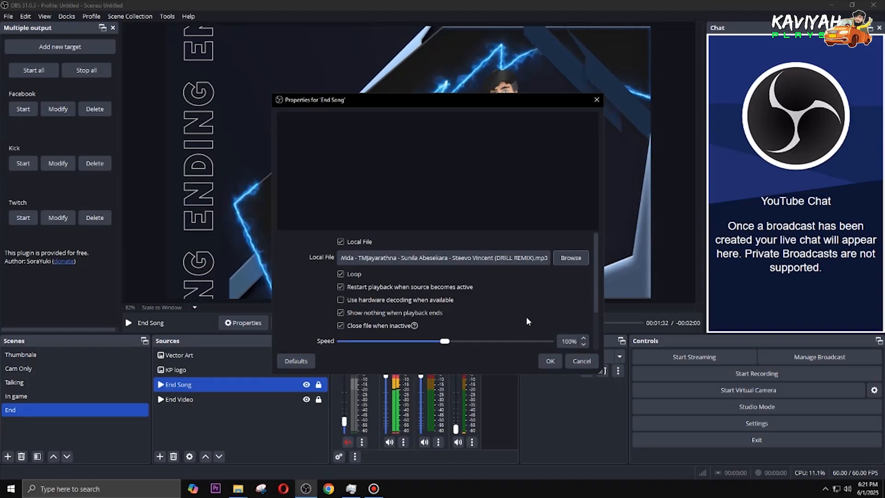
{"action": "left_click", "coordinate": [581, 361]}
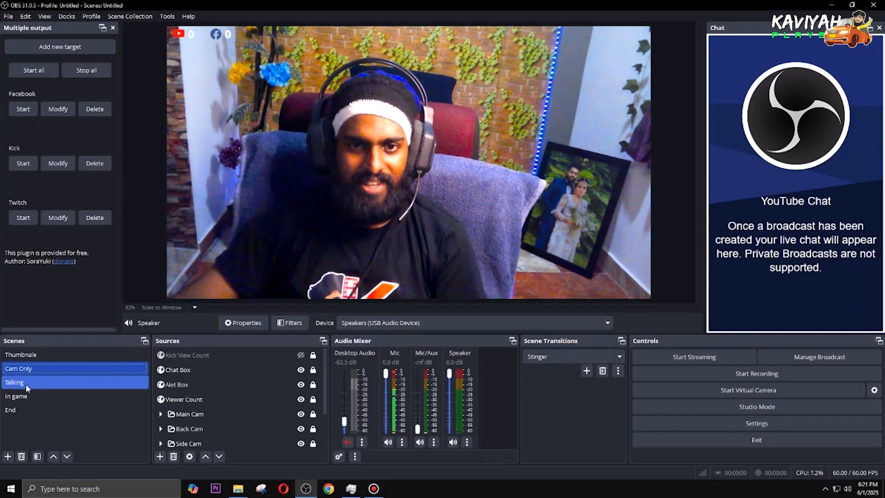
- Preview the Stinger transition by switching to the Talking scene and back to Cam Only, and check the available scene transitions
{"action": "left_click", "coordinate": [26, 383]}
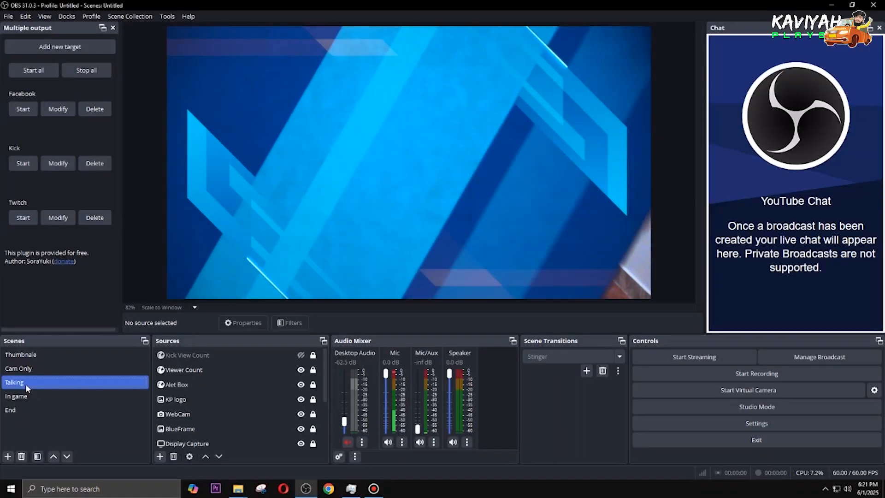
{"action": "left_click", "coordinate": [15, 373]}
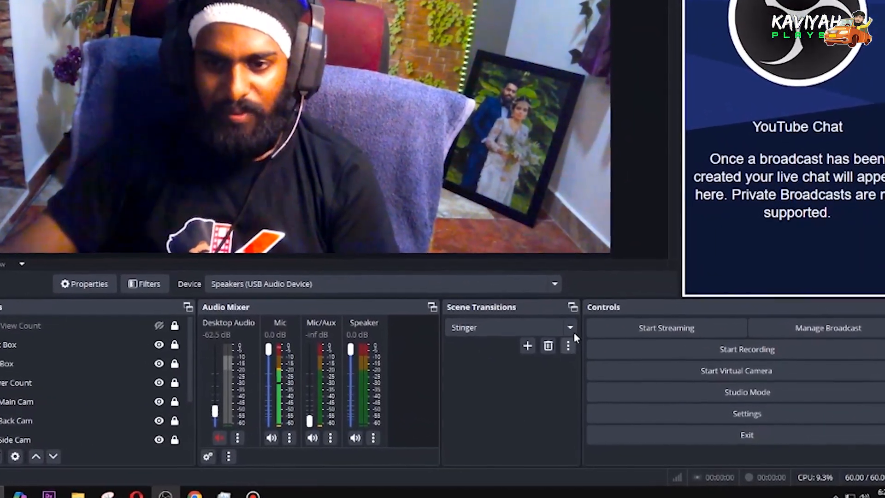
{"action": "left_click", "coordinate": [566, 328]}
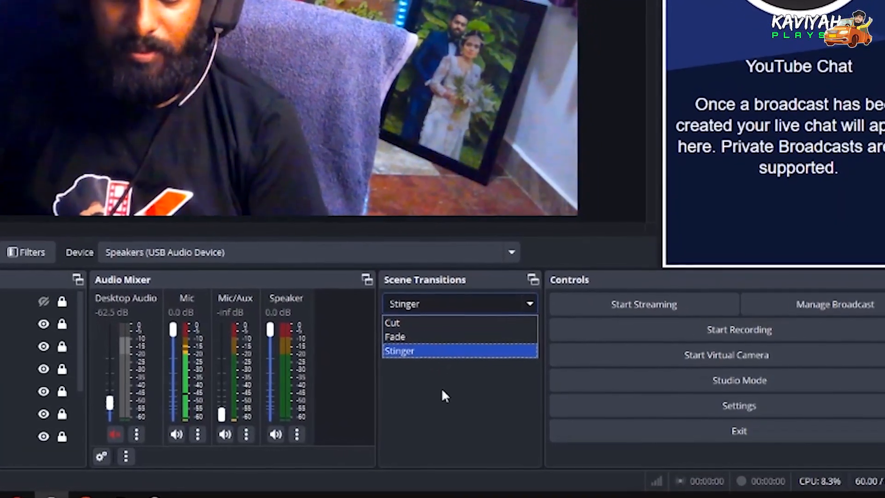
{"action": "left_click", "coordinate": [462, 392]}
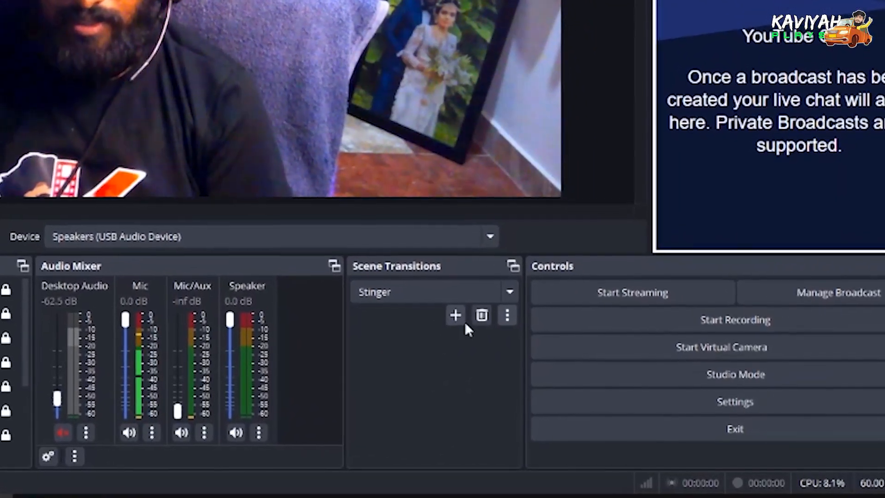
{"action": "left_click", "coordinate": [449, 314]}
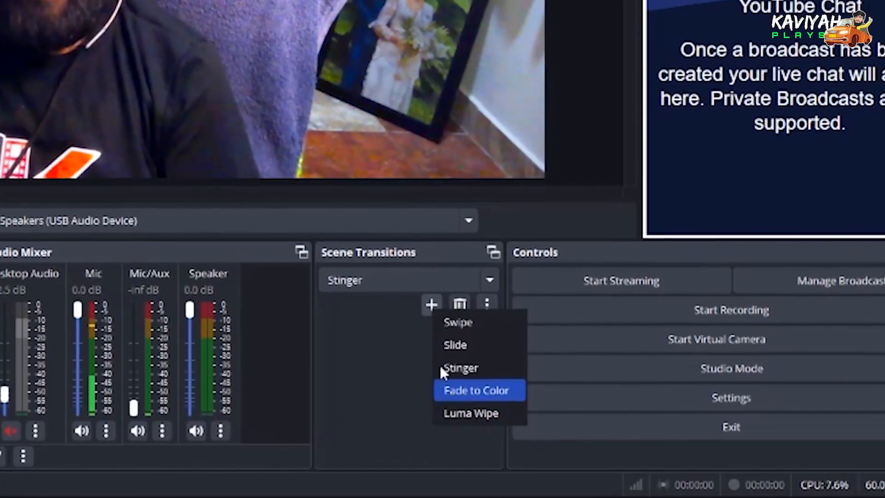
{"action": "left_click", "coordinate": [479, 369]}
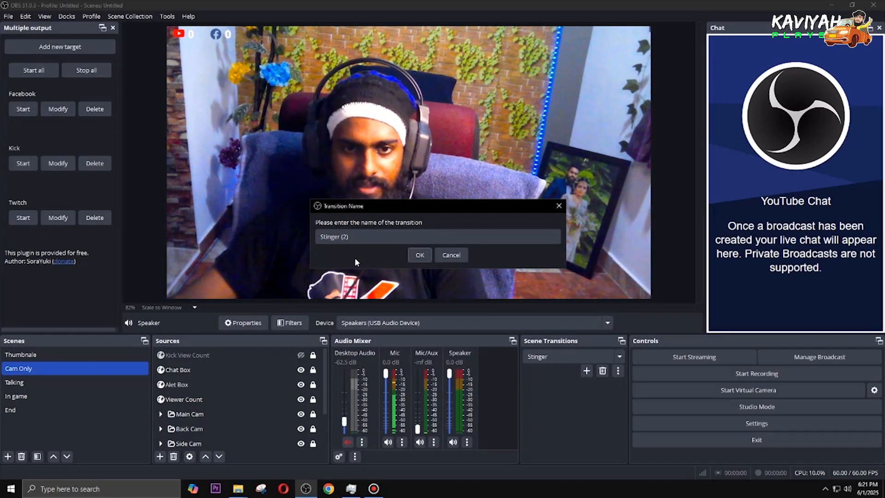
{"action": "left_click", "coordinate": [559, 205]}
- Review the Stinger transition's properties and the file browser for its video file, and cancel the file selection
{"action": "left_click", "coordinate": [618, 370]}
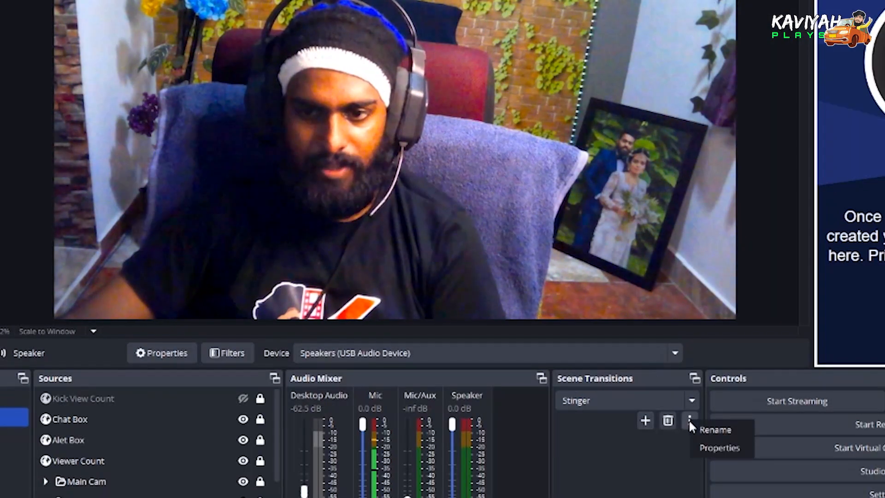
{"action": "left_click", "coordinate": [715, 447]}
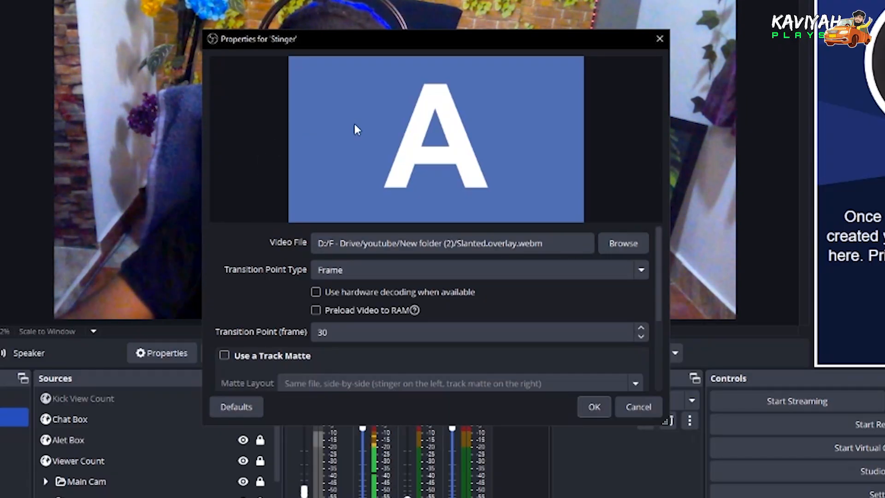
{"action": "left_click", "coordinate": [631, 242]}
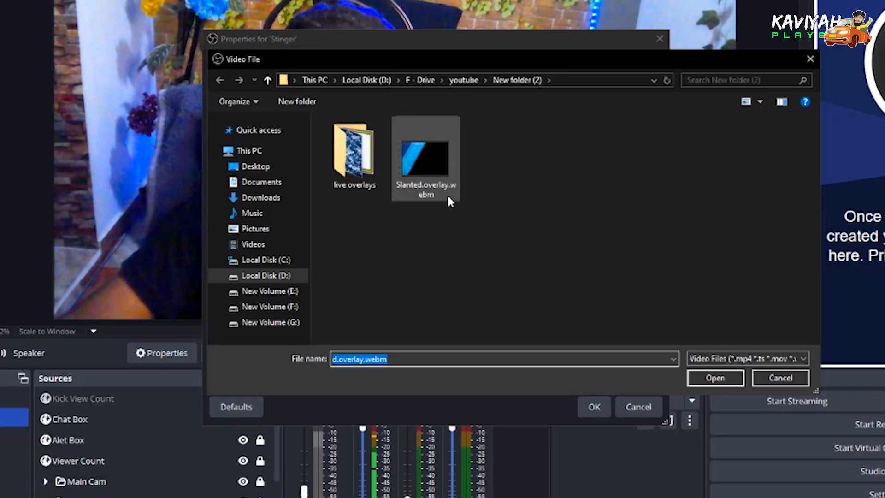
{"action": "left_click", "coordinate": [768, 380]}
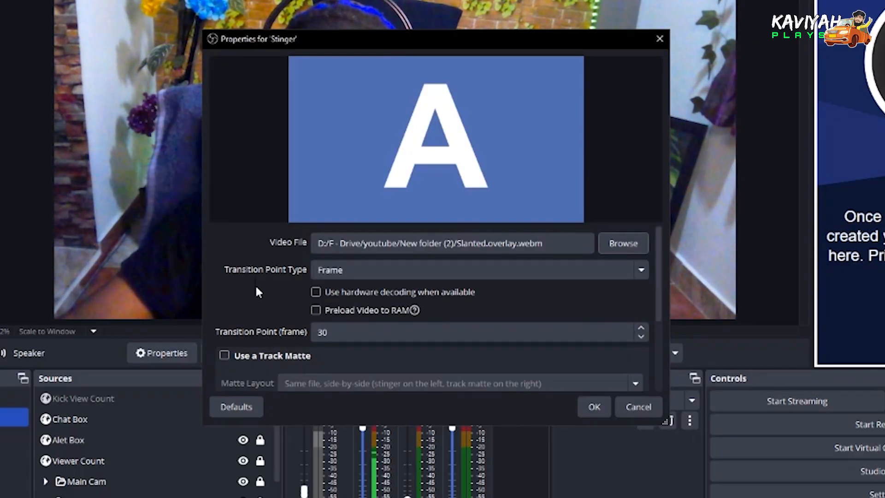
- Preview the Stinger transition's video in its properties and review the transition point, track matte and audio settings
{"action": "scroll", "coordinate": [255, 284], "scroll_direction": "down", "scroll_amount": 3}
{"action": "left_click", "coordinate": [374, 377]}
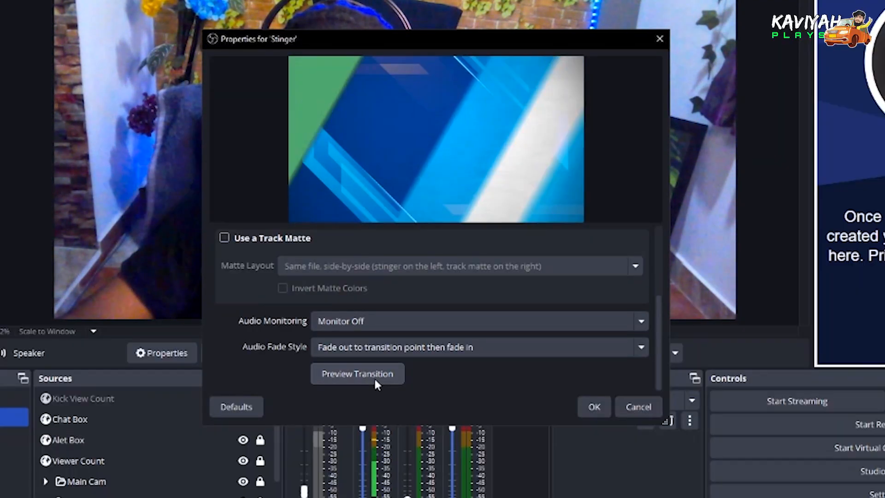
{"action": "scroll", "coordinate": [316, 325], "scroll_direction": "up", "scroll_amount": 3}
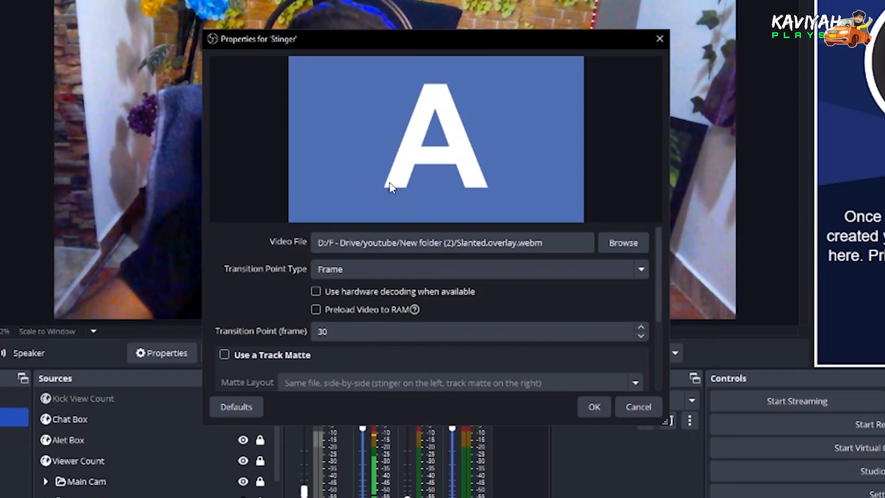
{"action": "scroll", "coordinate": [239, 355], "scroll_direction": "down", "scroll_amount": 1}
{"action": "scroll", "coordinate": [239, 352], "scroll_direction": "down", "scroll_amount": 2}
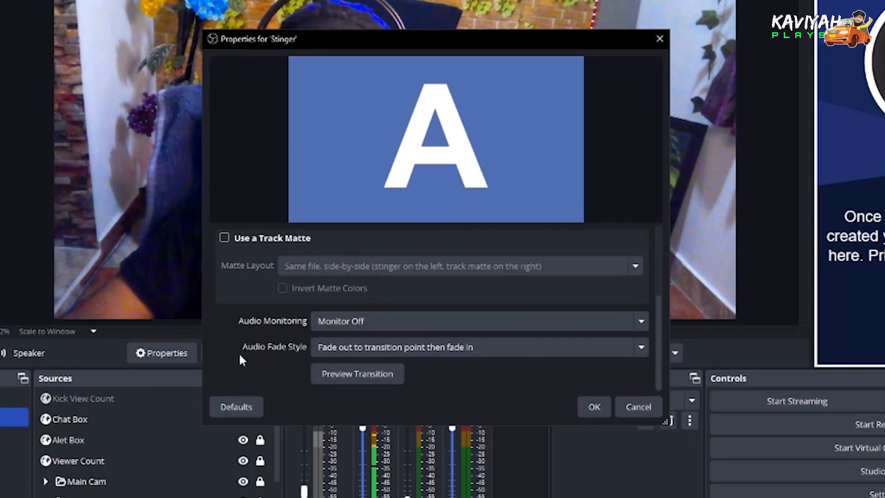
{"action": "left_click", "coordinate": [355, 374]}
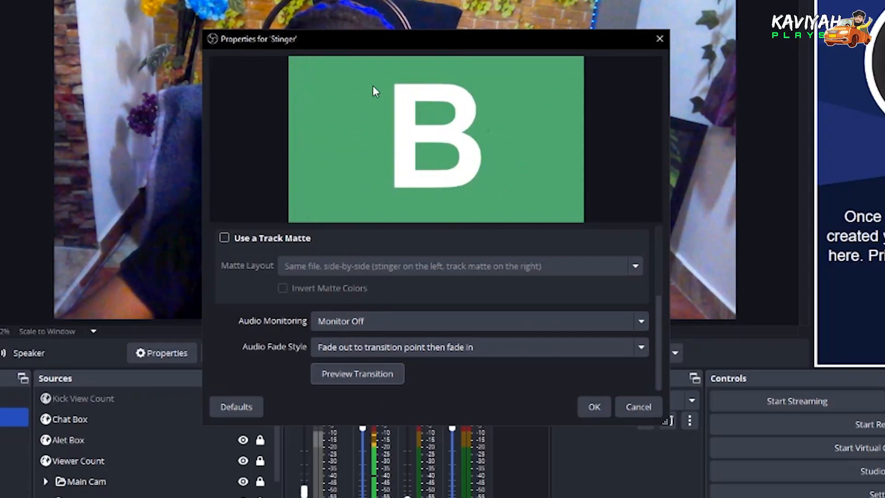
- Try a transition point of frame 10 for the Stinger and preview the transition
{"action": "scroll", "coordinate": [252, 355], "scroll_direction": "up", "scroll_amount": 1}
{"action": "scroll", "coordinate": [252, 354], "scroll_direction": "up", "scroll_amount": 1}
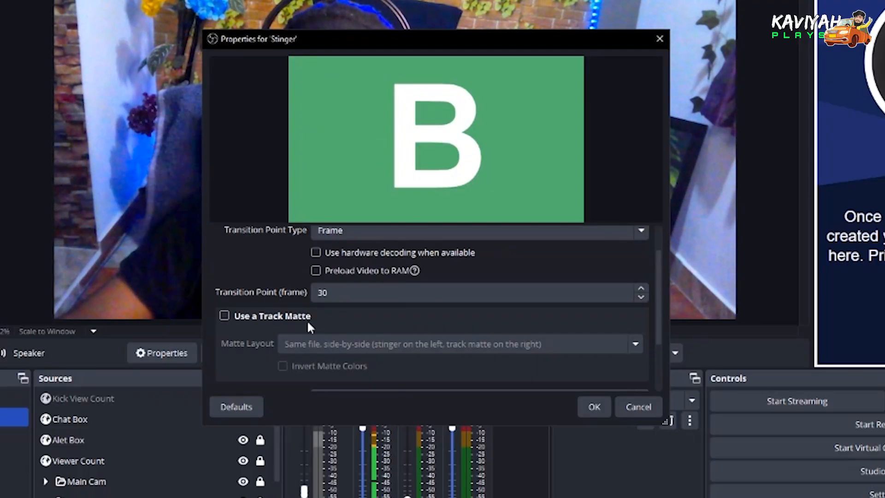
{"action": "left_click_drag", "start_coordinate": [348, 293], "coordinate": [297, 289]}
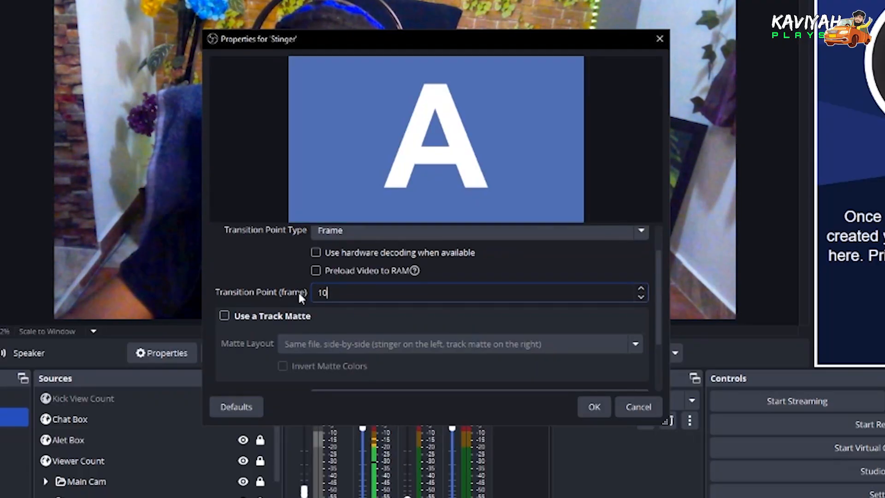
{"action": "scroll", "coordinate": [238, 358], "scroll_direction": "down", "scroll_amount": 2}
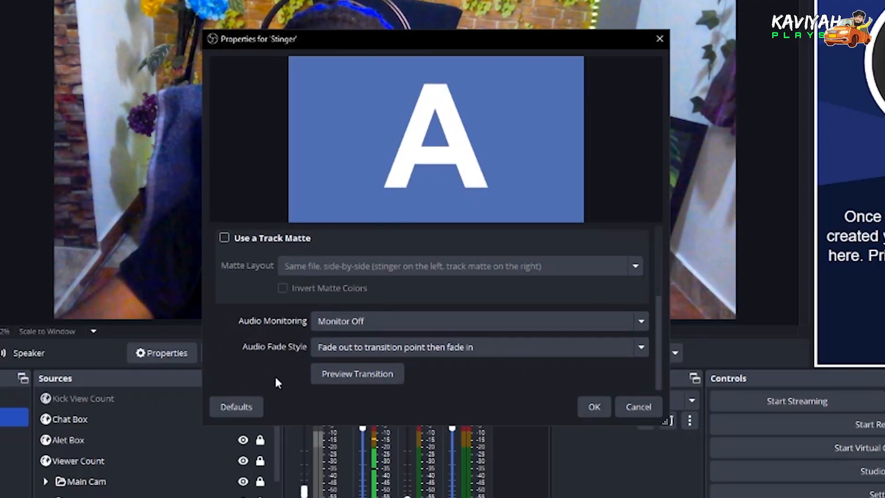
{"action": "left_click", "coordinate": [346, 376]}
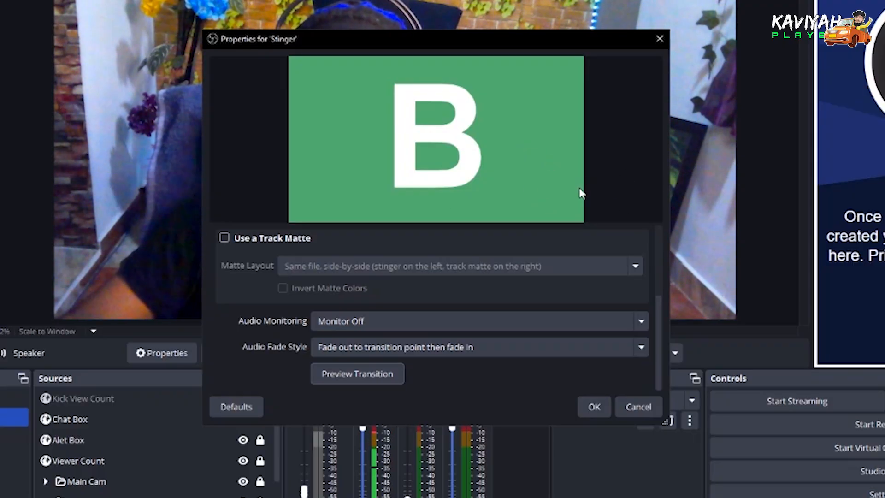
- Set the Stinger's transition point back to frame 30 and preview the transition again
{"action": "scroll", "coordinate": [324, 307], "scroll_direction": "up", "scroll_amount": 1}
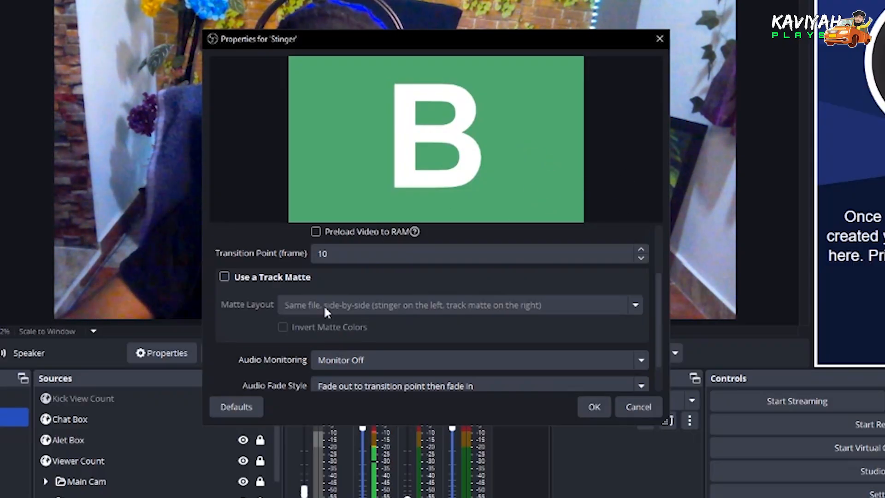
{"action": "left_click_drag", "start_coordinate": [341, 256], "coordinate": [313, 256]}
{"action": "type", "text": "30"}
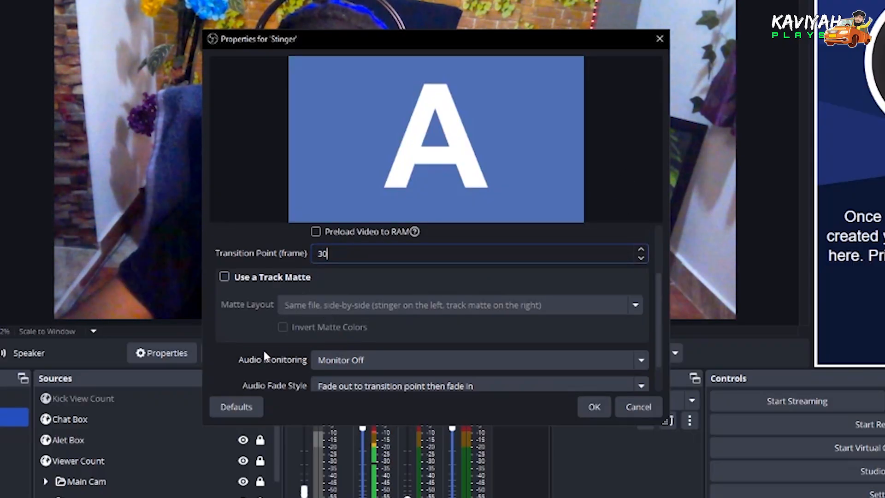
{"action": "scroll", "coordinate": [305, 317], "scroll_direction": "down", "scroll_amount": 1}
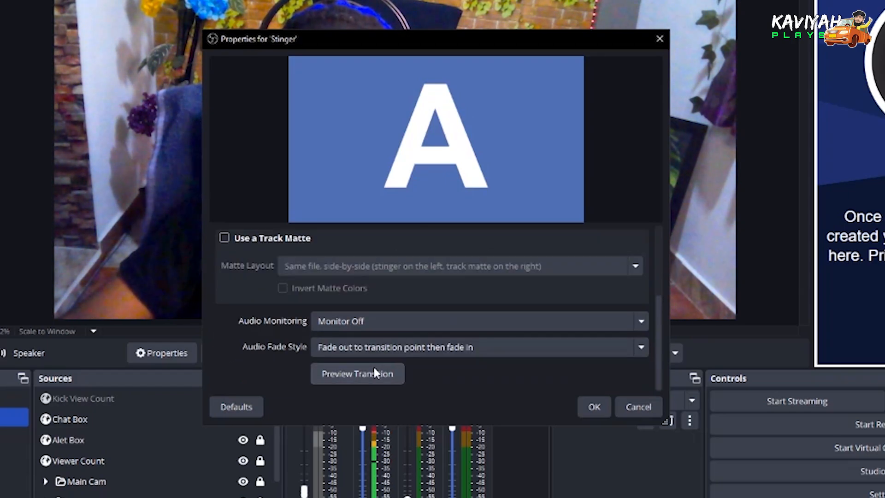
{"action": "left_click", "coordinate": [389, 373]}
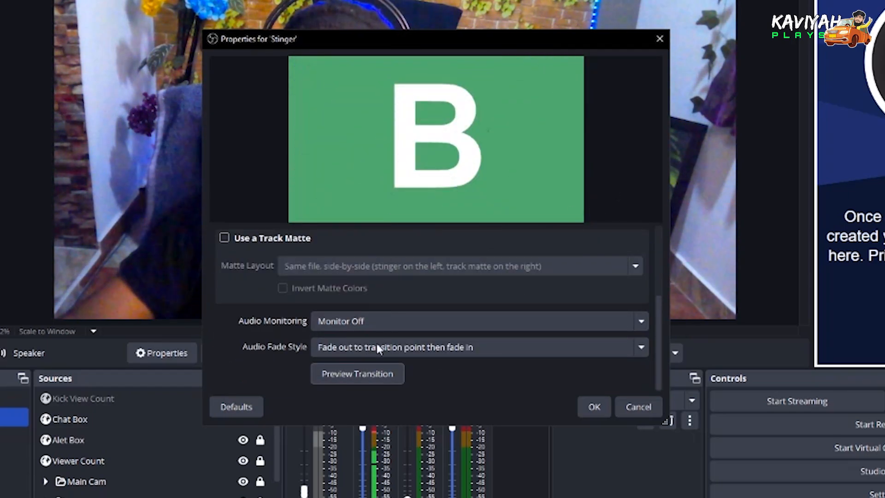
{"action": "scroll", "coordinate": [278, 343], "scroll_direction": "up", "scroll_amount": 2}
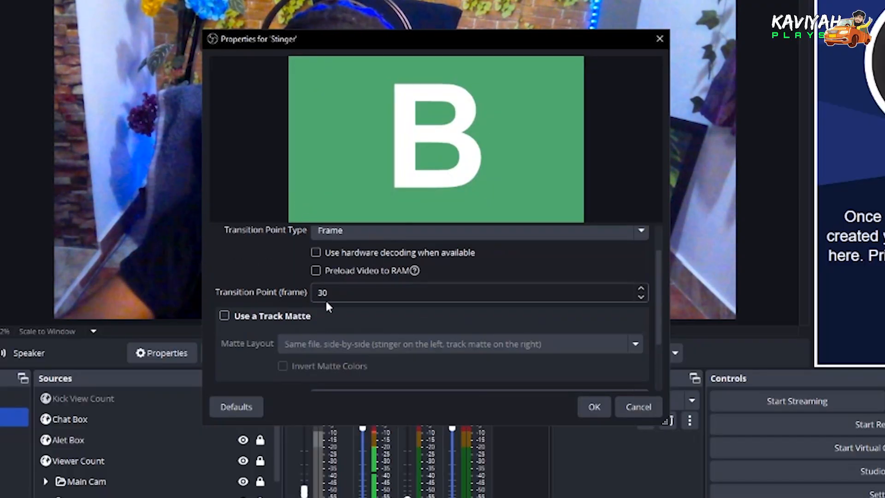
{"action": "scroll", "coordinate": [257, 328], "scroll_direction": "up", "scroll_amount": 1}
{"action": "scroll", "coordinate": [264, 350], "scroll_direction": "down", "scroll_amount": 3}
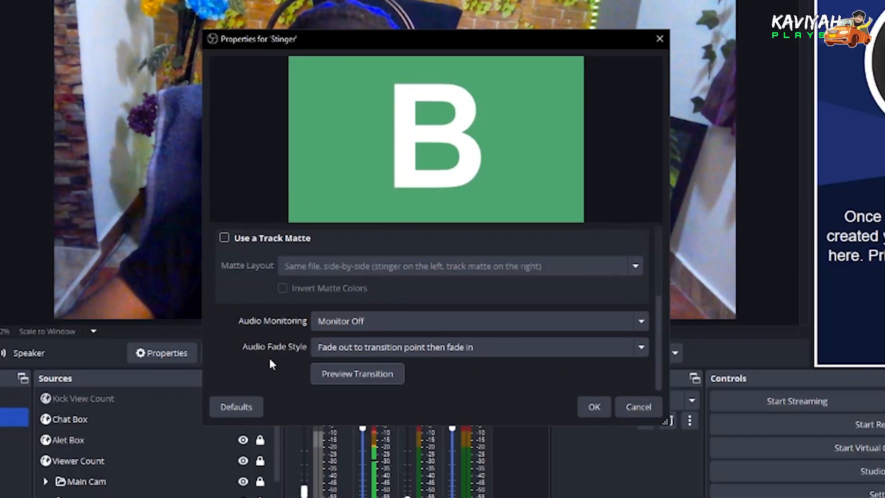
{"action": "scroll", "coordinate": [263, 348], "scroll_direction": "up", "scroll_amount": 2}
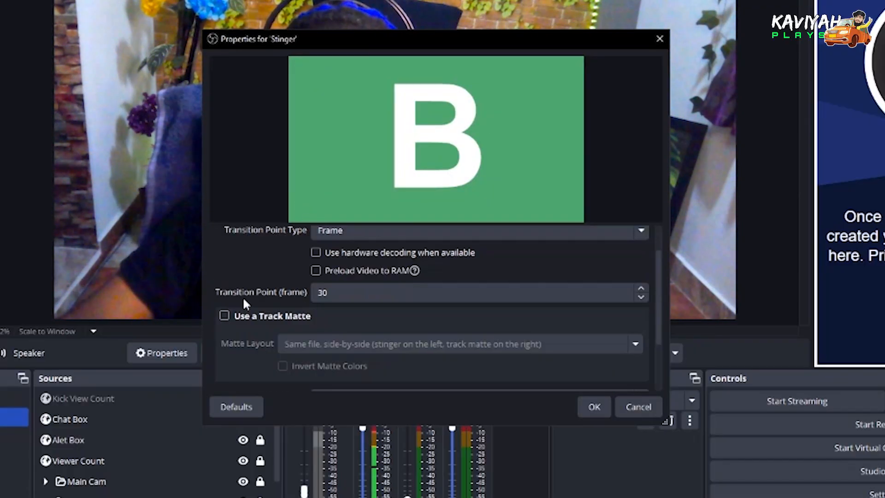
{"action": "scroll", "coordinate": [251, 322], "scroll_direction": "up", "scroll_amount": 1}
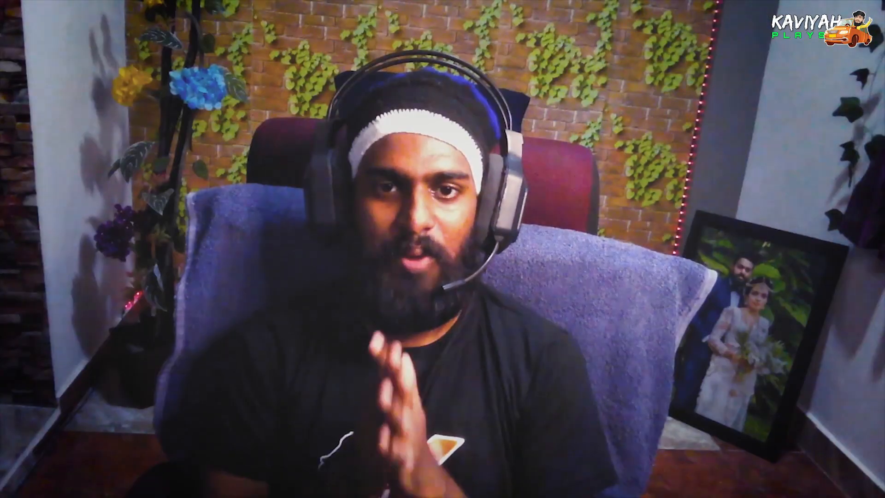